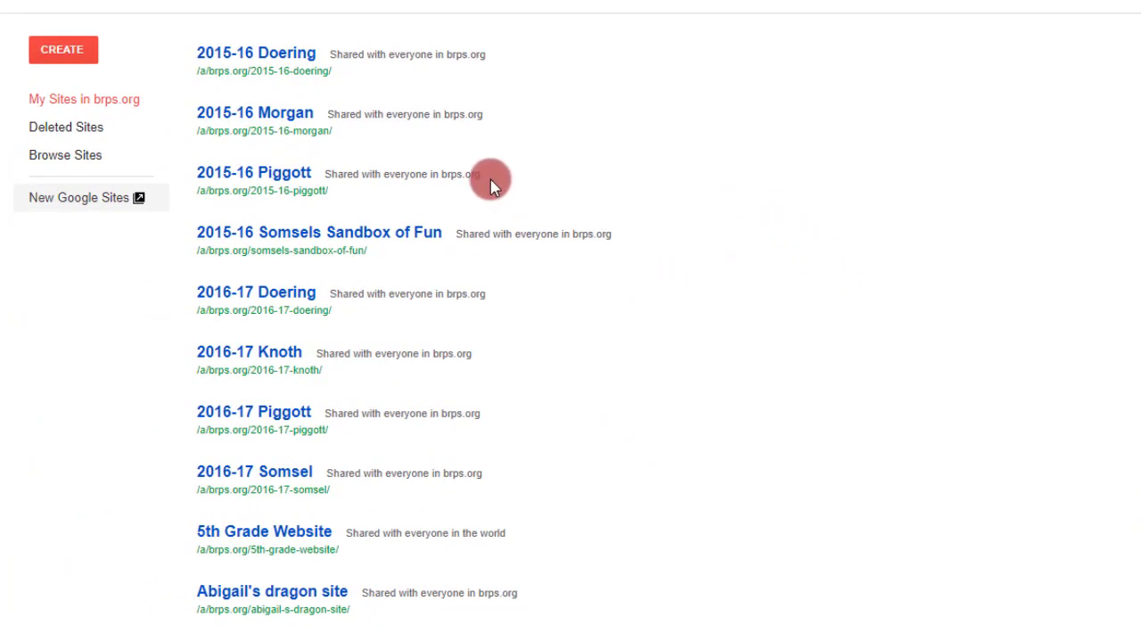
Open the new Google Sites and filter the recent sites to those owned by me.
click(97, 206)
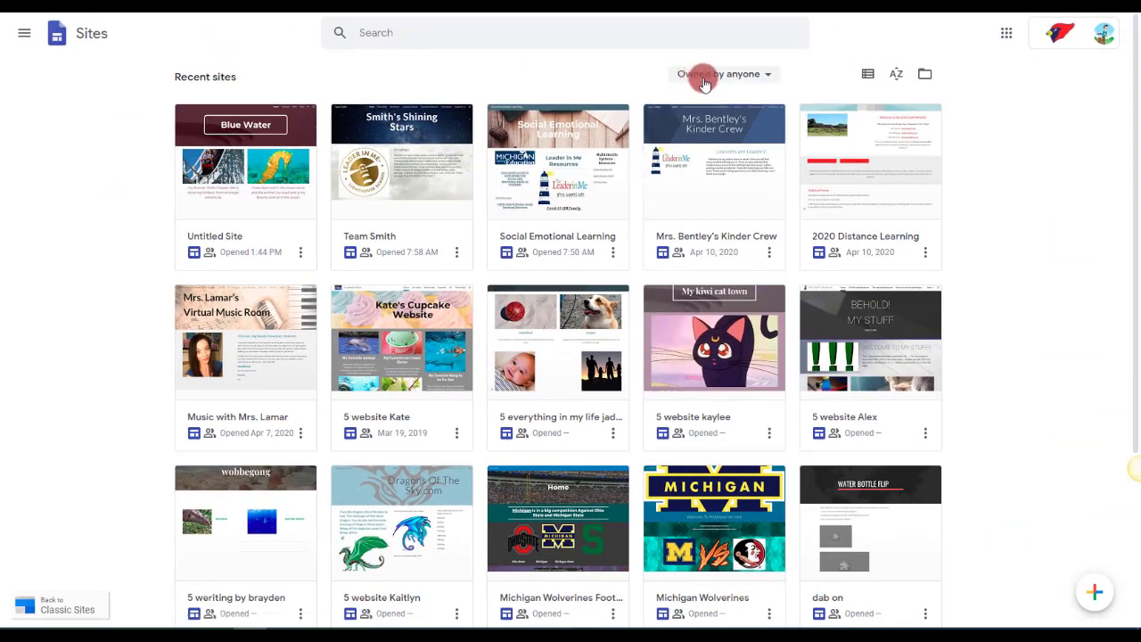
click(705, 80)
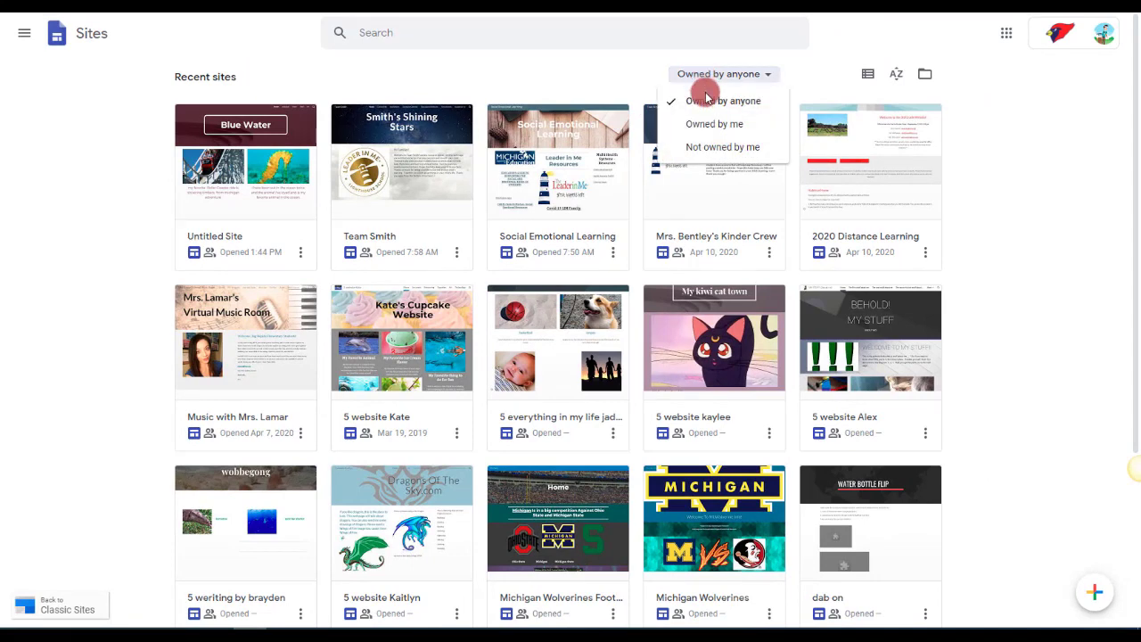
click(714, 146)
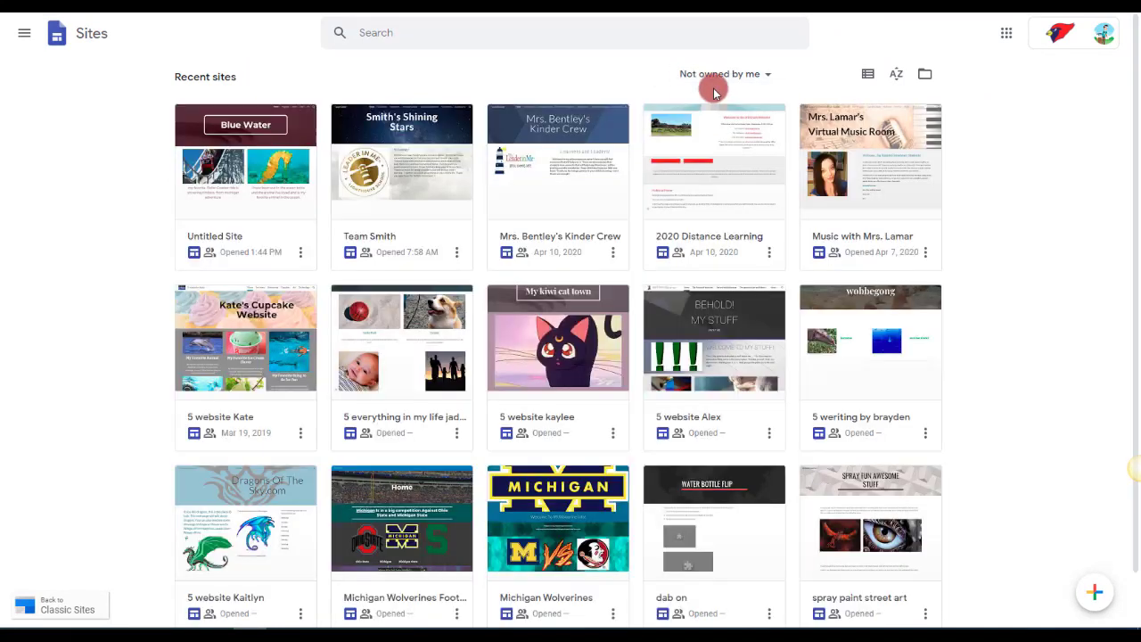
click(733, 75)
click(716, 125)
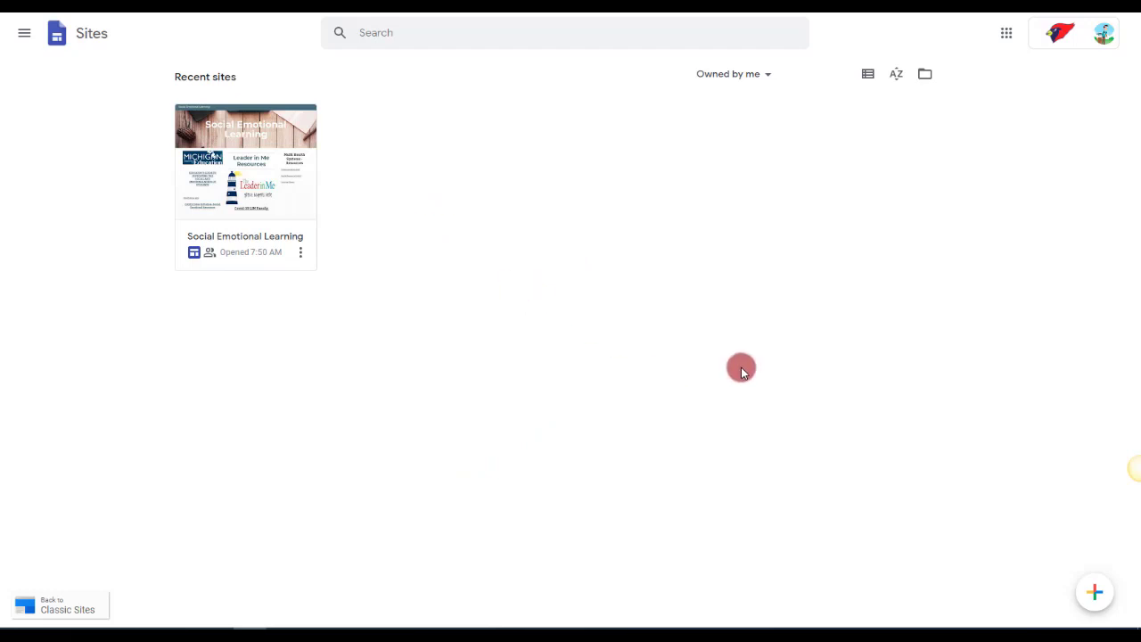
Create a blank site and replace the placeholder page title with the teacher's name in possessive form followed by "Website".
click(1093, 595)
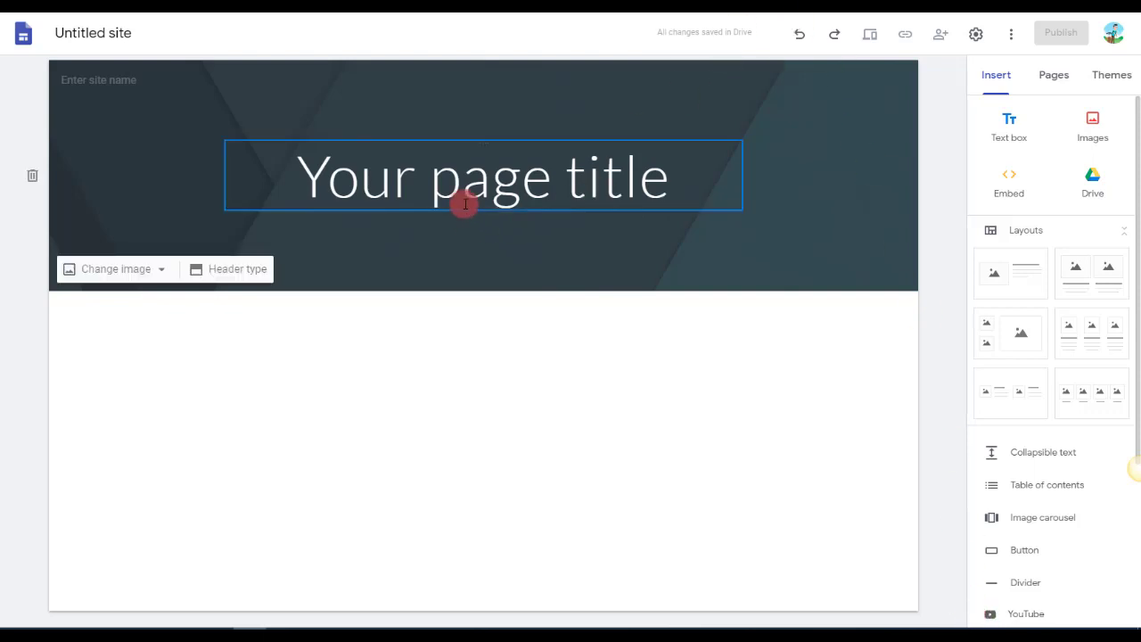
click(465, 204)
double_click(476, 196)
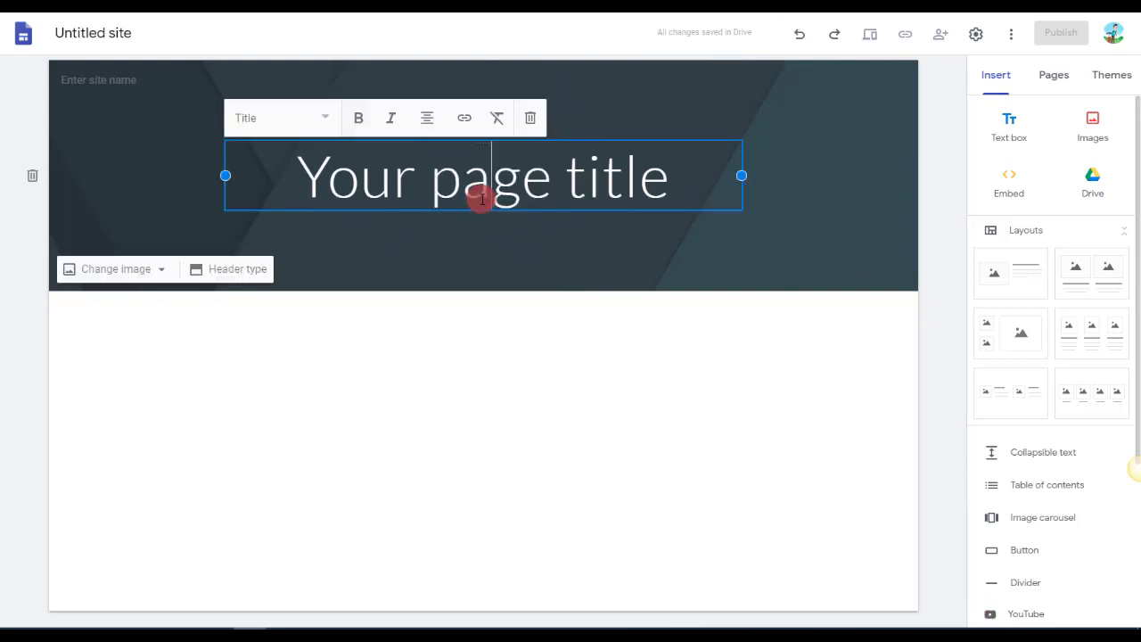
double_click(479, 197)
drag(670, 184, 285, 173)
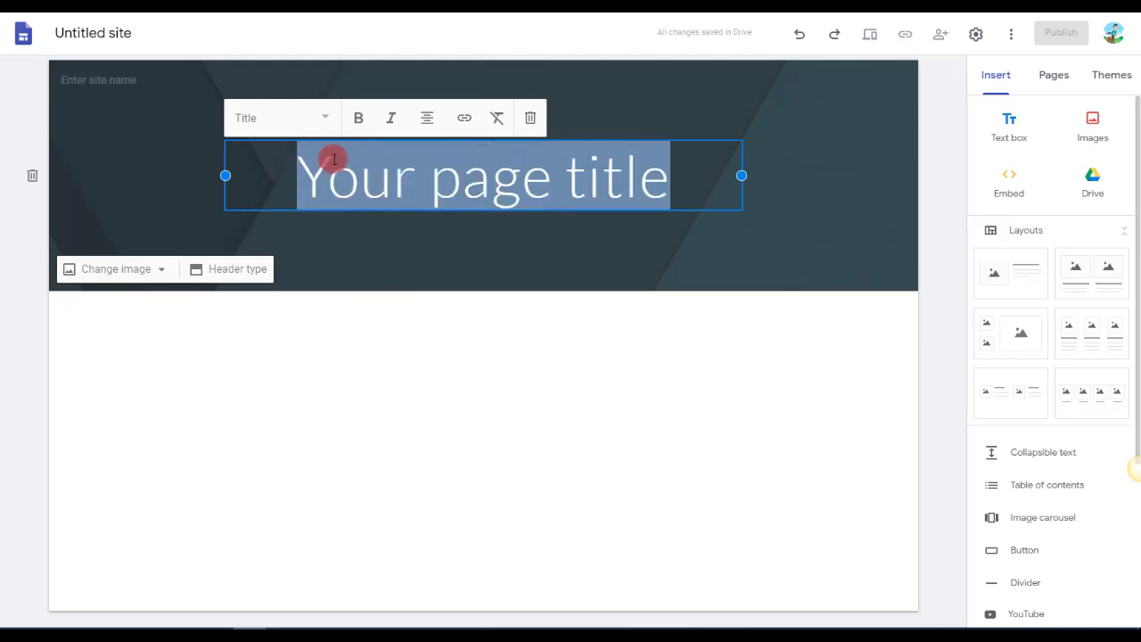
text(Mr. )
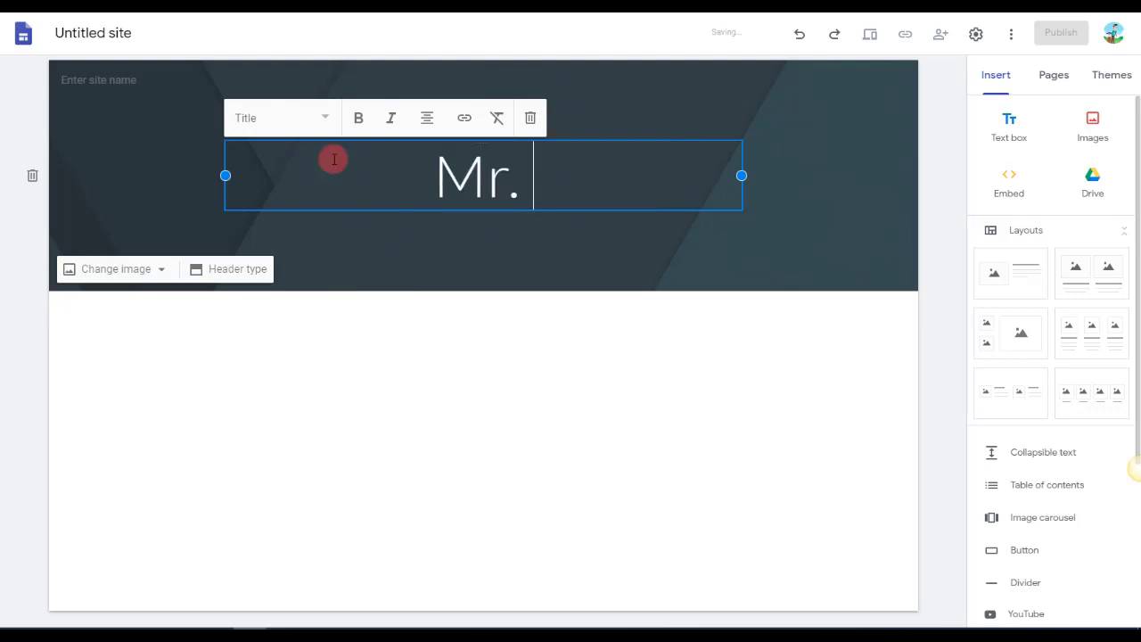
text(Posey's Website)
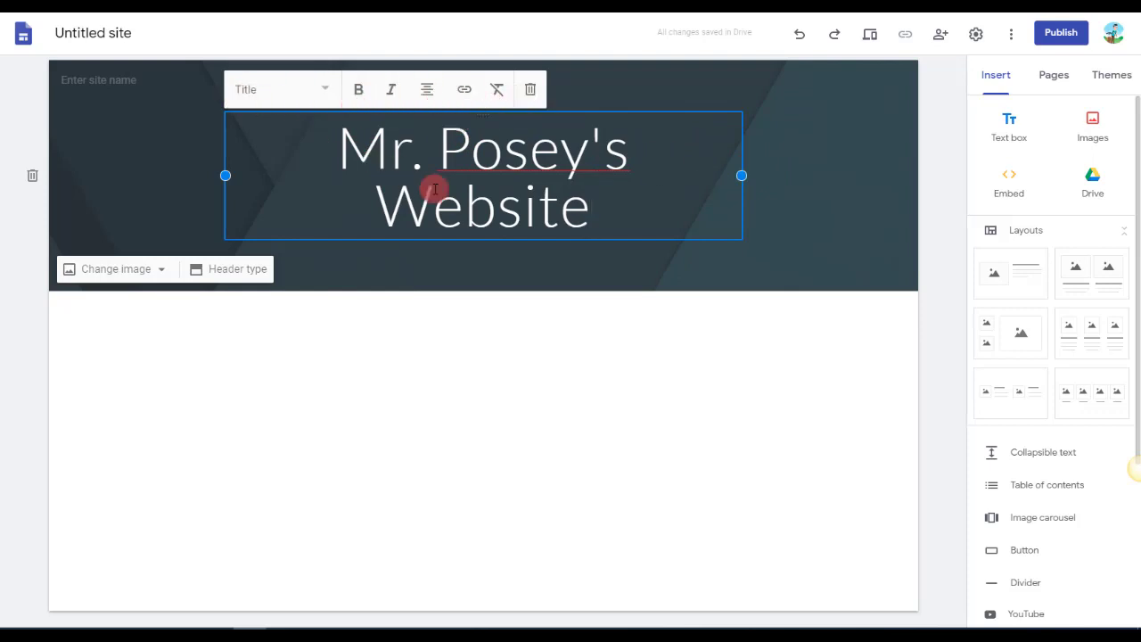
Try the Small text style on the page title and restore the Title style.
click(327, 97)
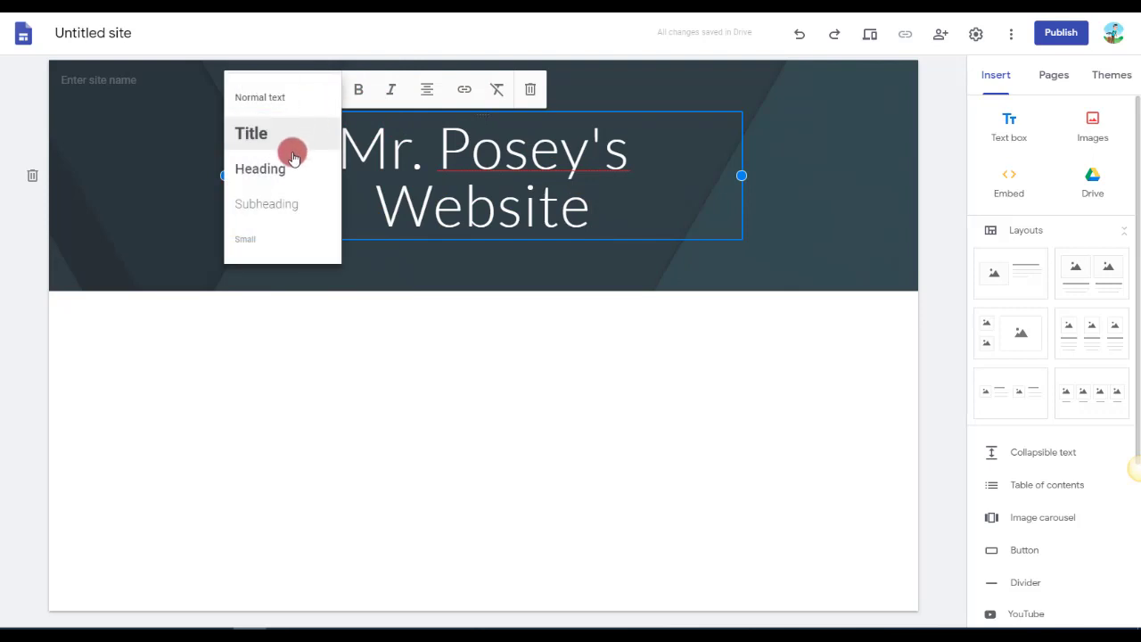
click(308, 237)
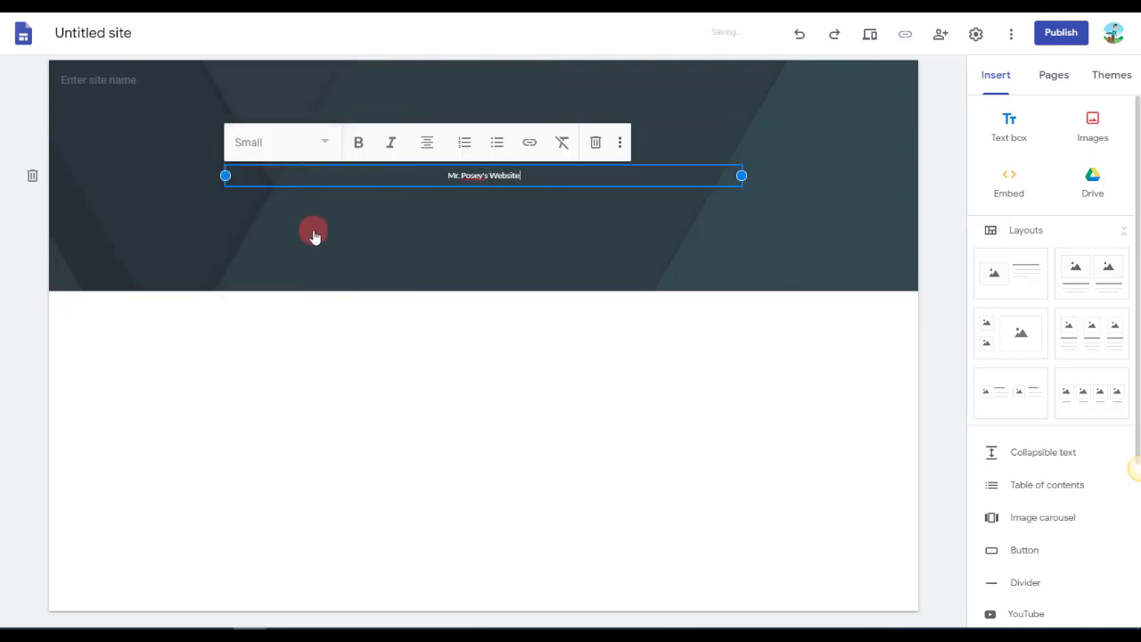
click(316, 143)
click(267, 198)
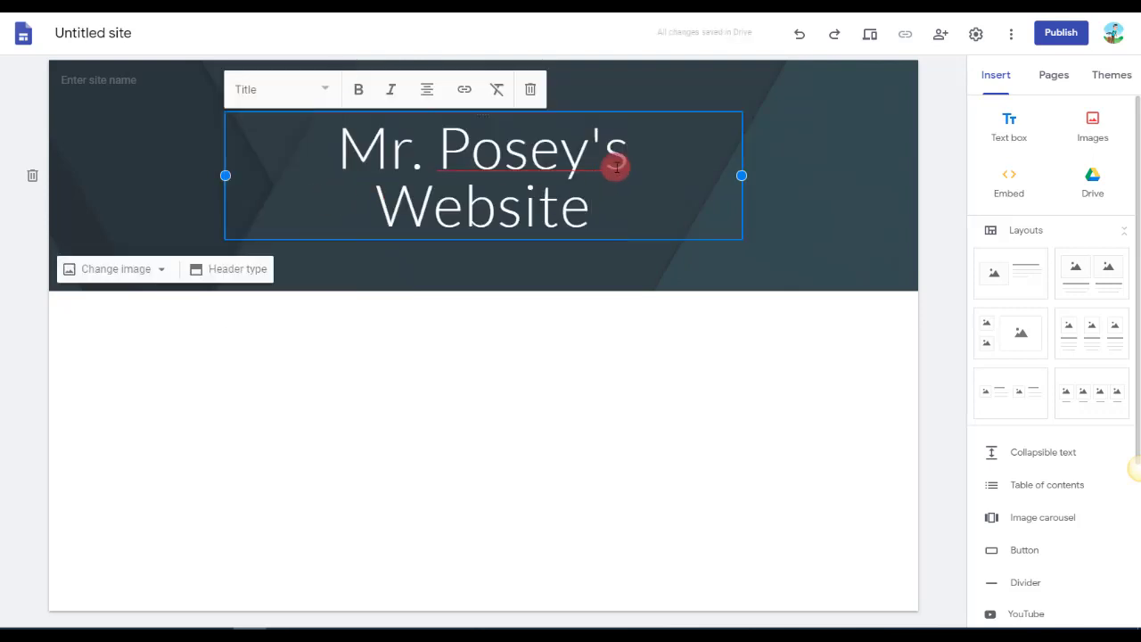
Widen the page title's text box on both sides so the title fits on one line.
drag(739, 175, 876, 175)
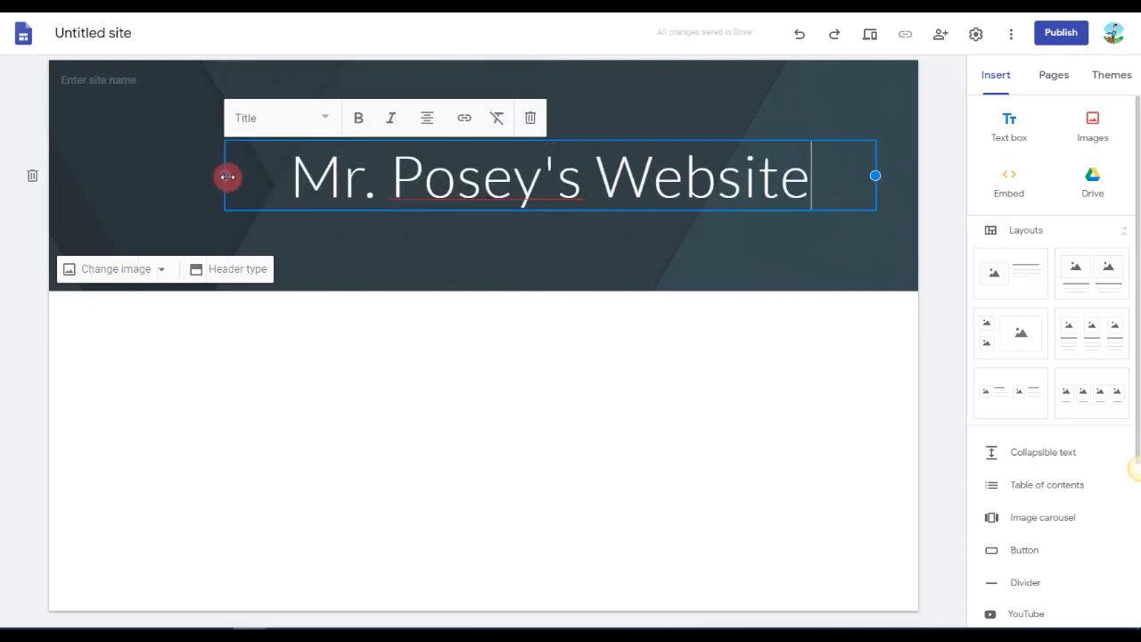
drag(227, 176, 92, 181)
click(571, 423)
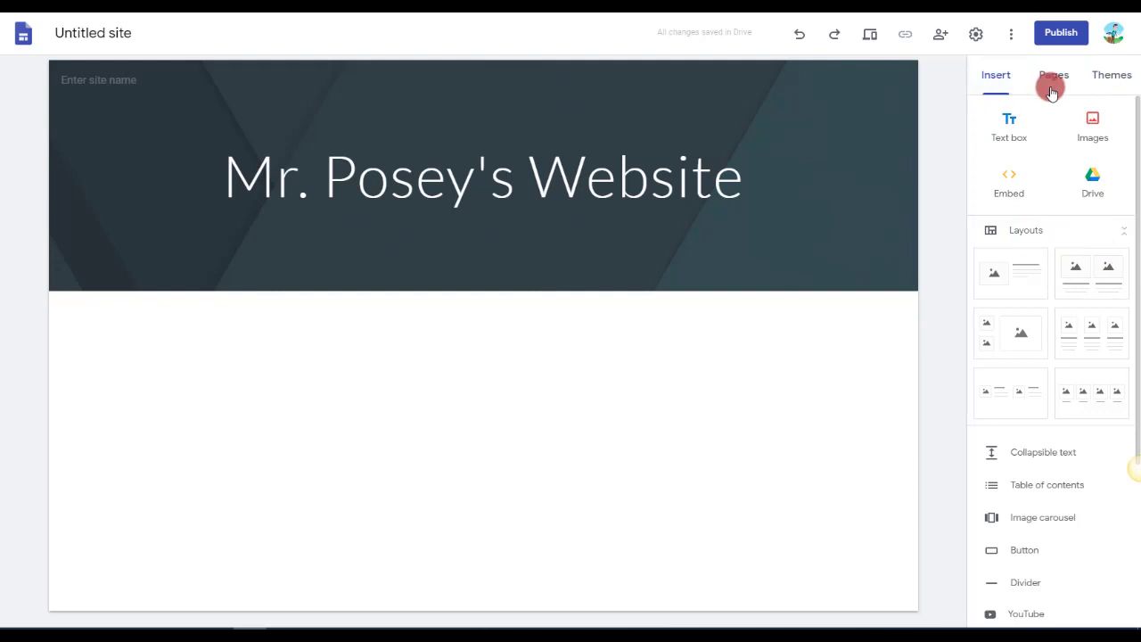
Try the Impression theme with its yellow, green and blue-gray colors.
click(1109, 76)
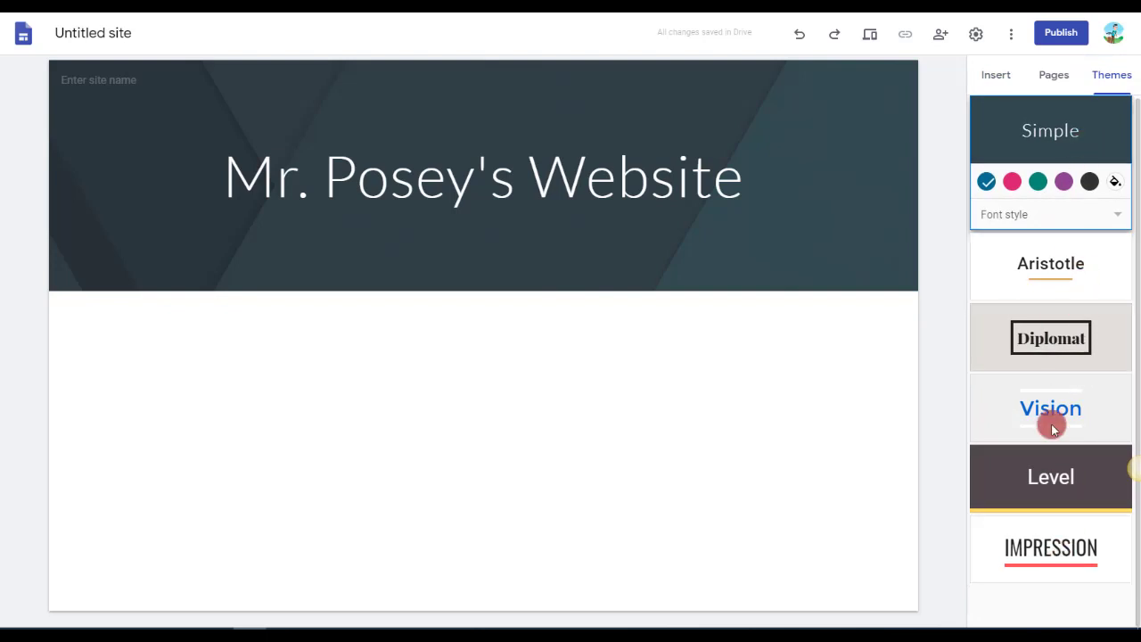
click(1052, 551)
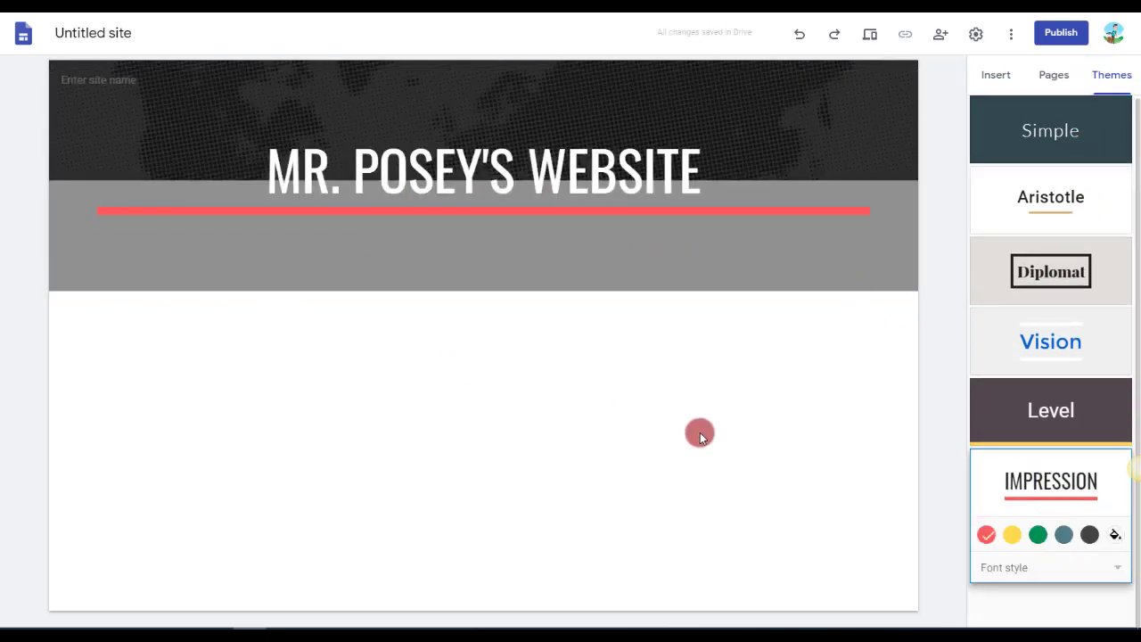
click(1013, 534)
click(1039, 535)
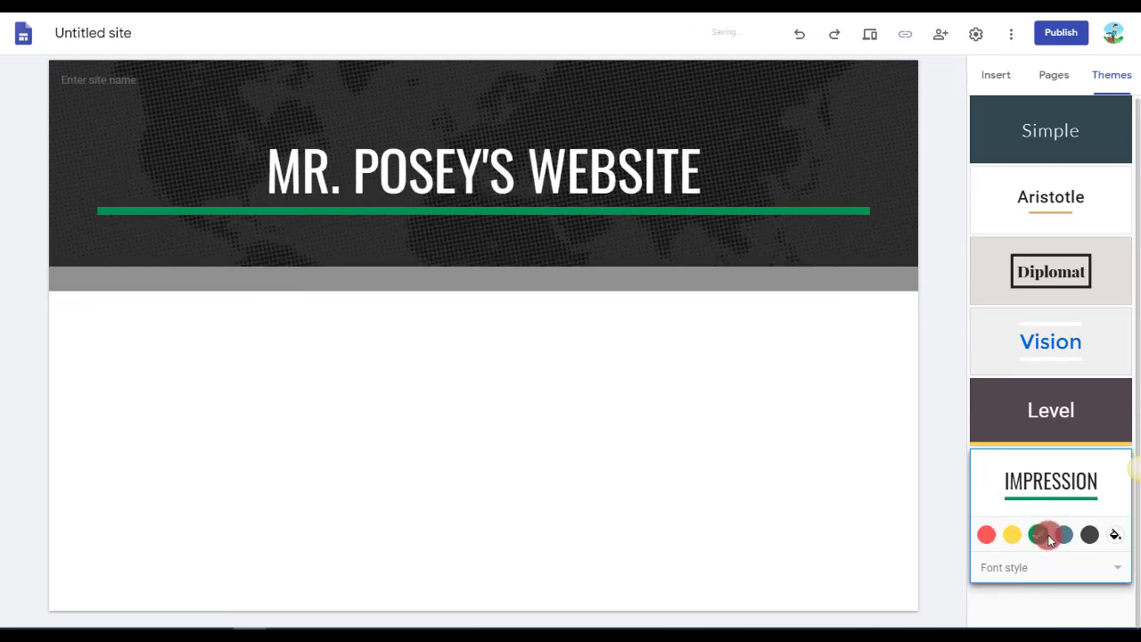
click(1063, 535)
Try the Level theme with its green and blue colors.
click(1054, 410)
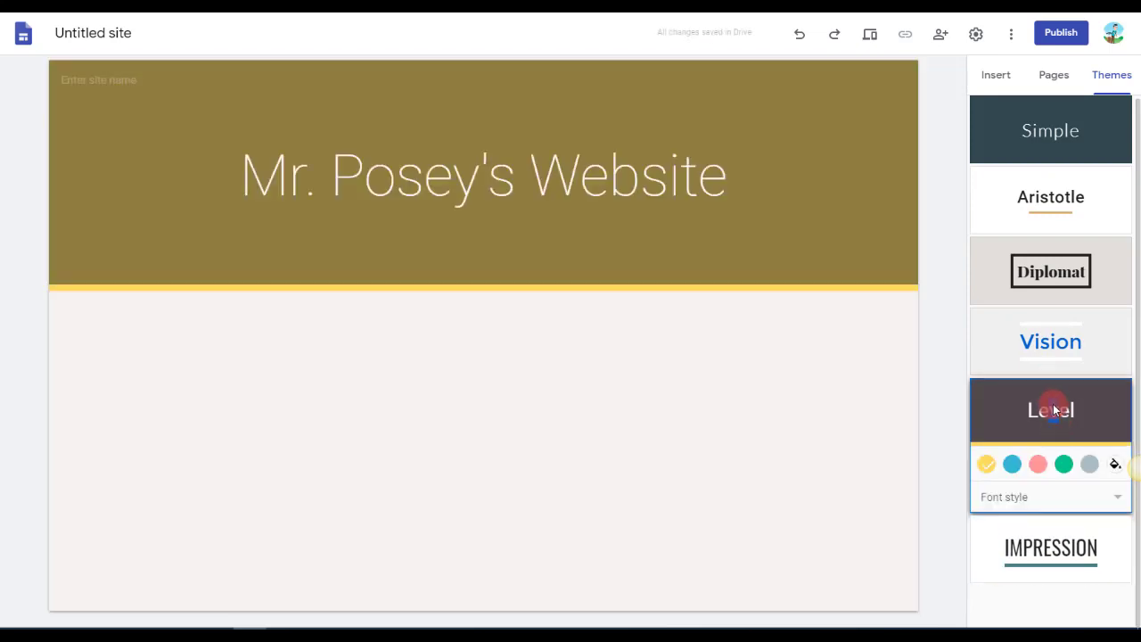
click(1064, 465)
click(1014, 463)
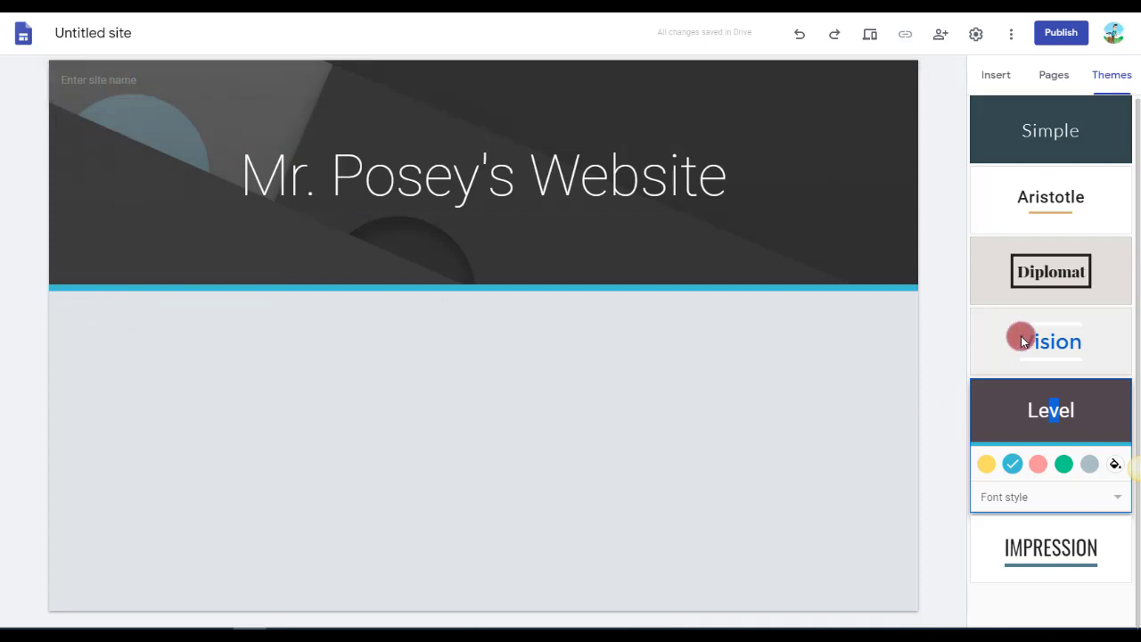
Apply the Vision theme to the site, try the Bold and Modern font styles, and settle on Classic.
click(1055, 340)
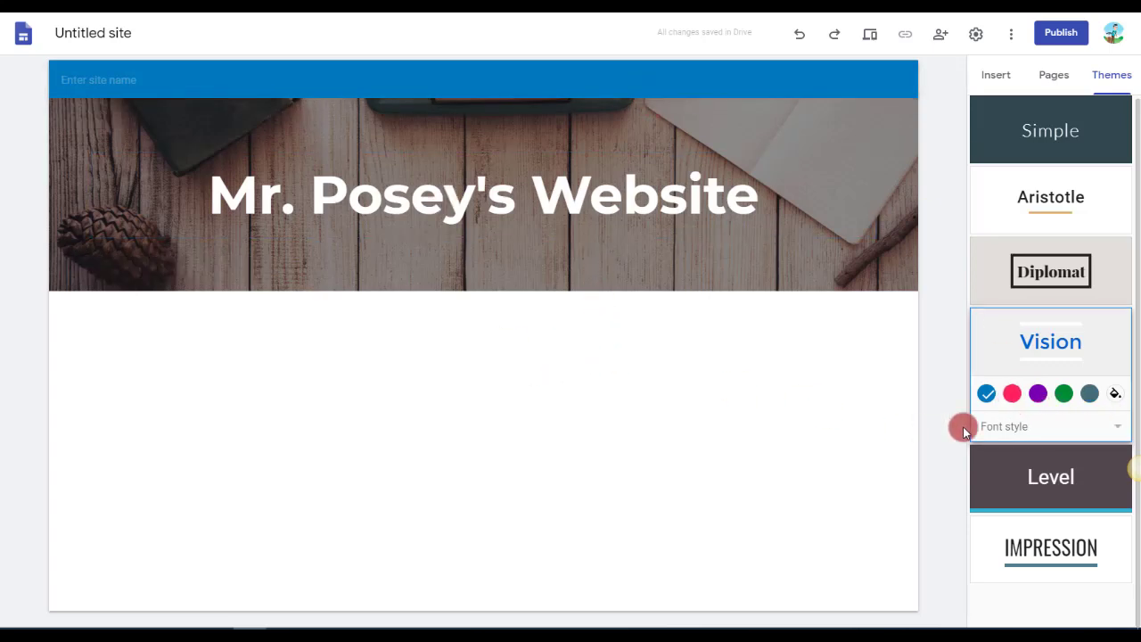
click(996, 426)
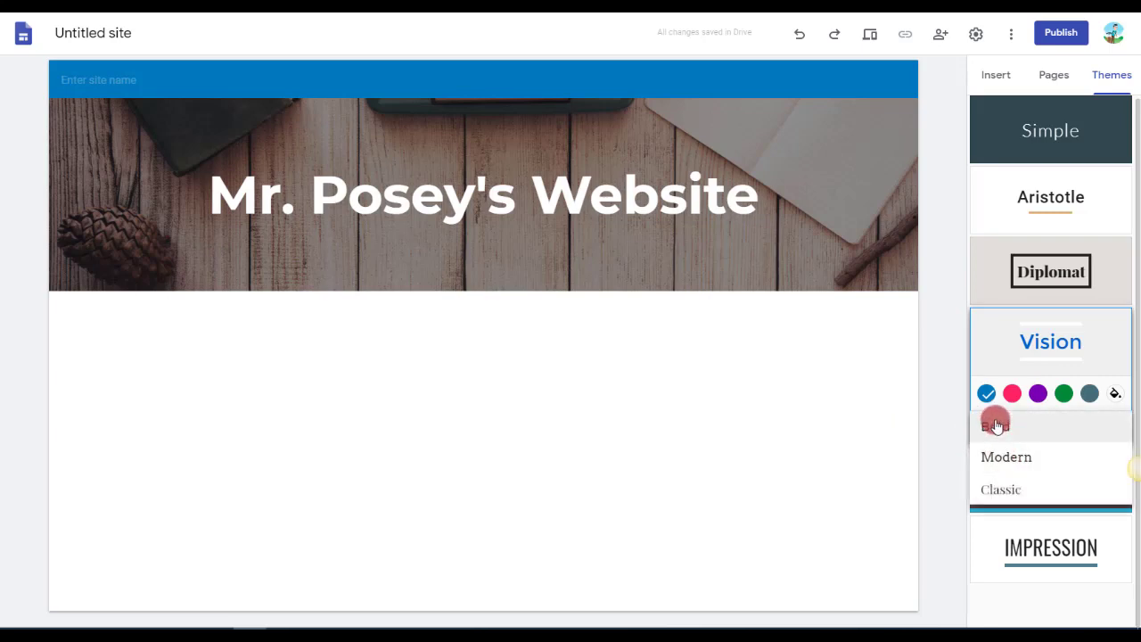
click(997, 427)
click(1009, 426)
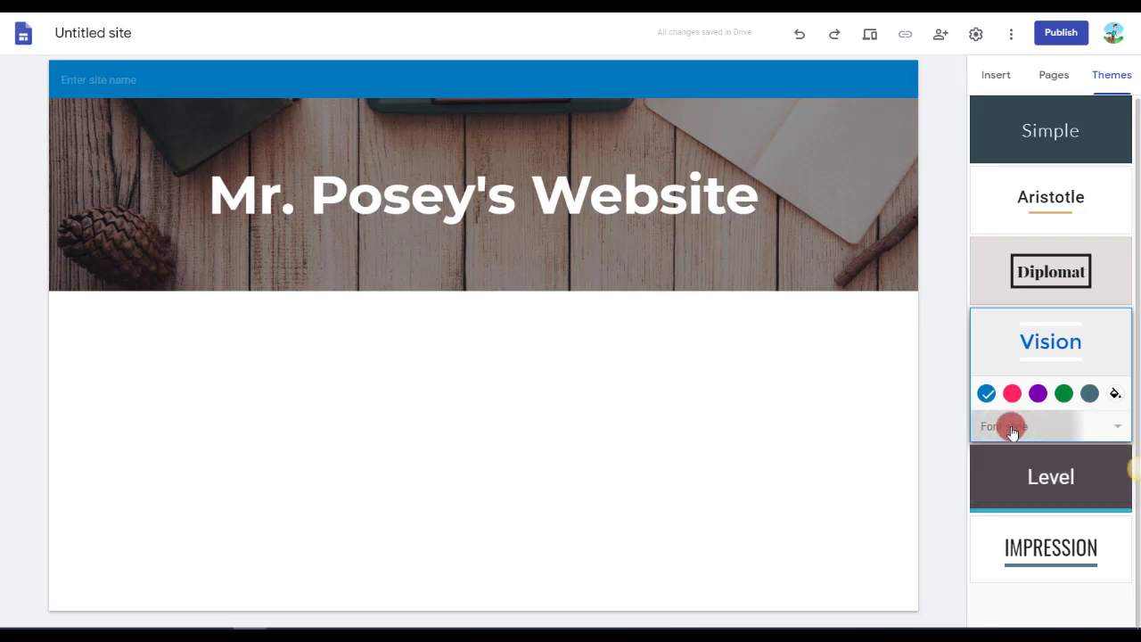
click(1009, 470)
click(1006, 434)
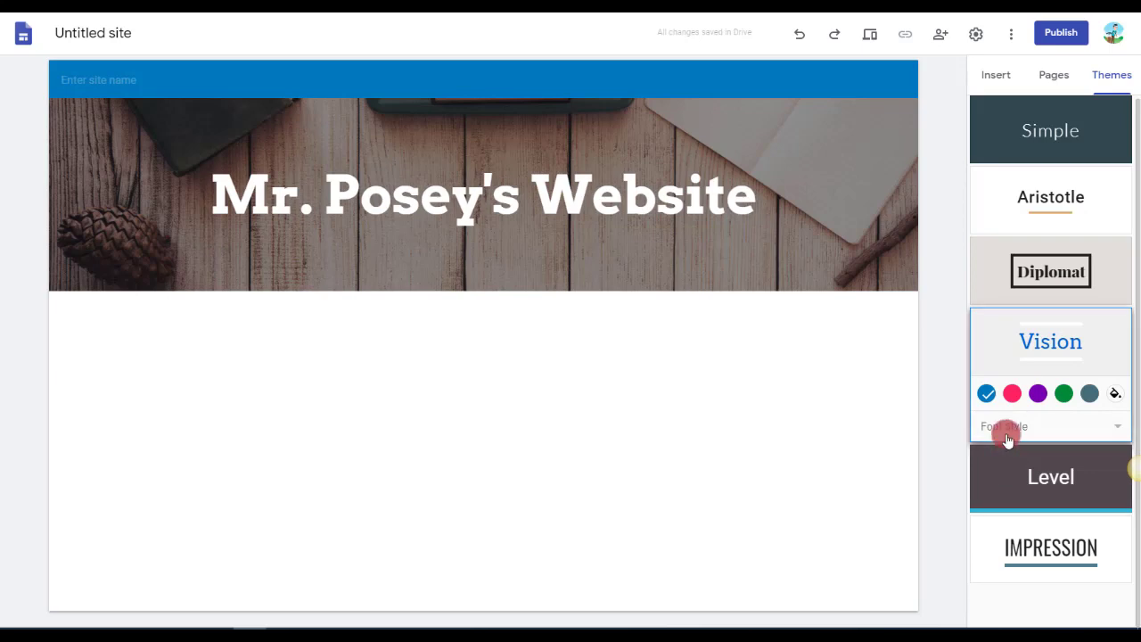
click(1010, 470)
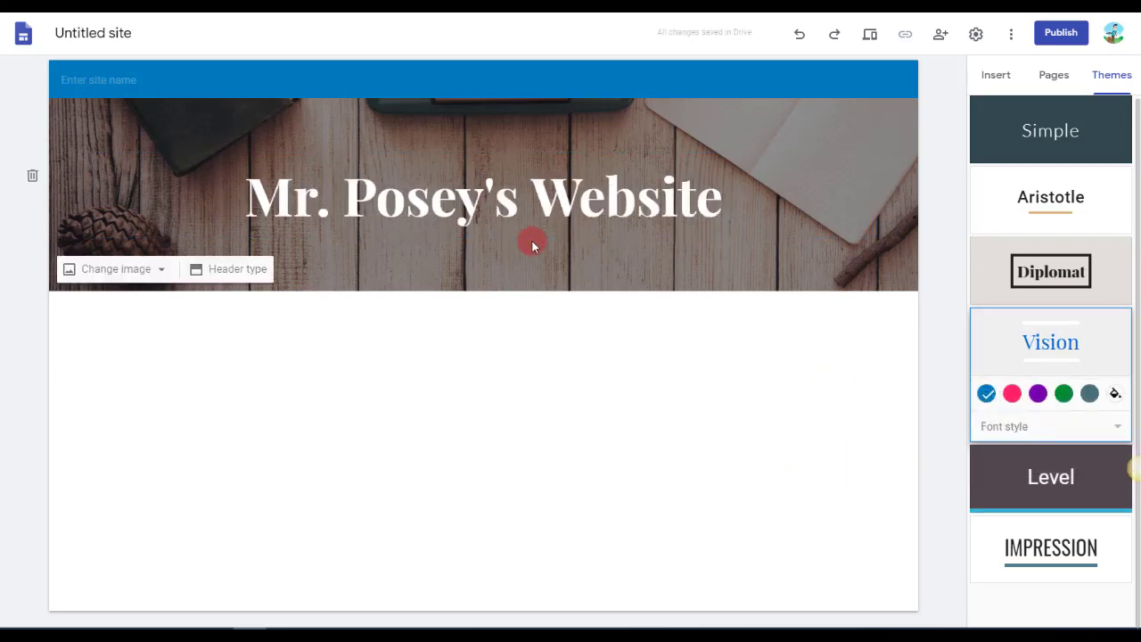
Insert the three-column layout of images with text below the header and set the first column's heading to "Reflex".
click(998, 76)
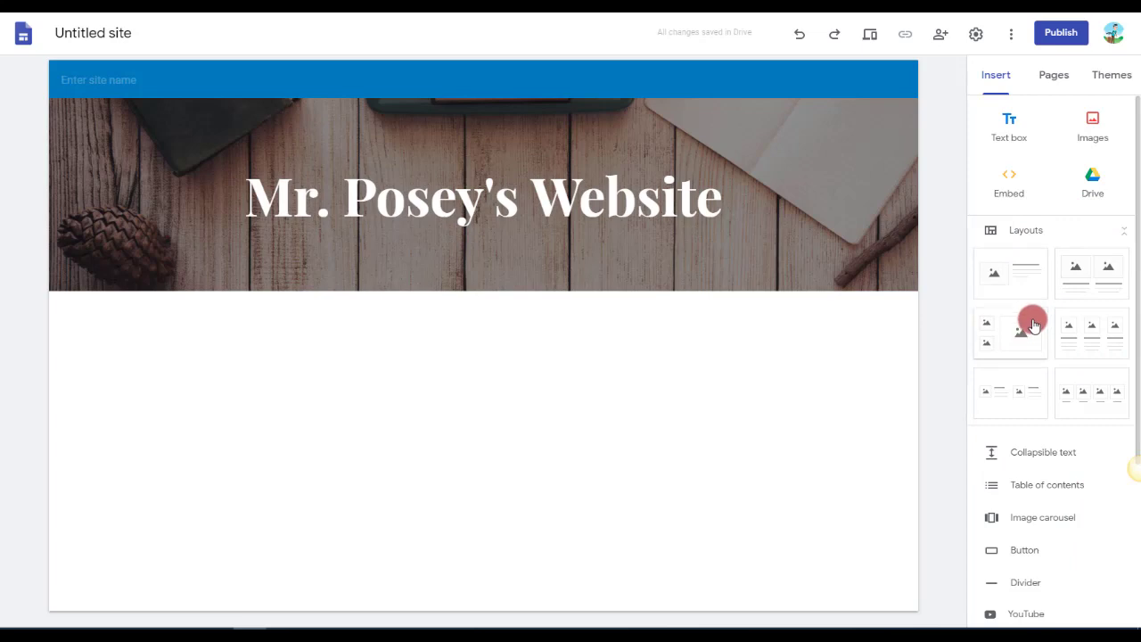
click(1093, 346)
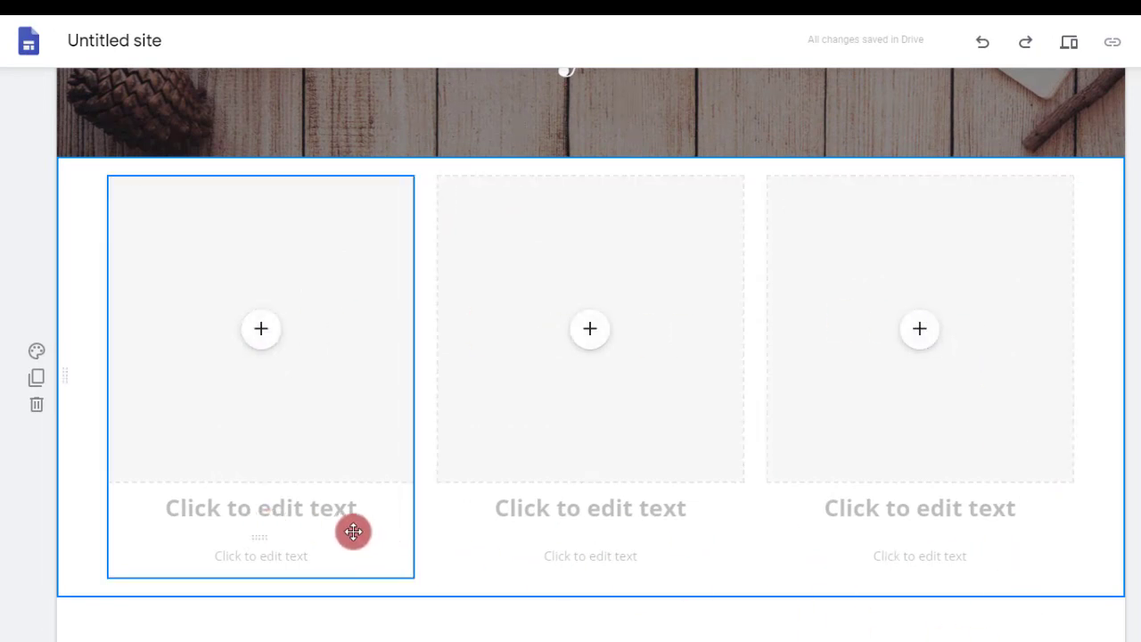
click(319, 508)
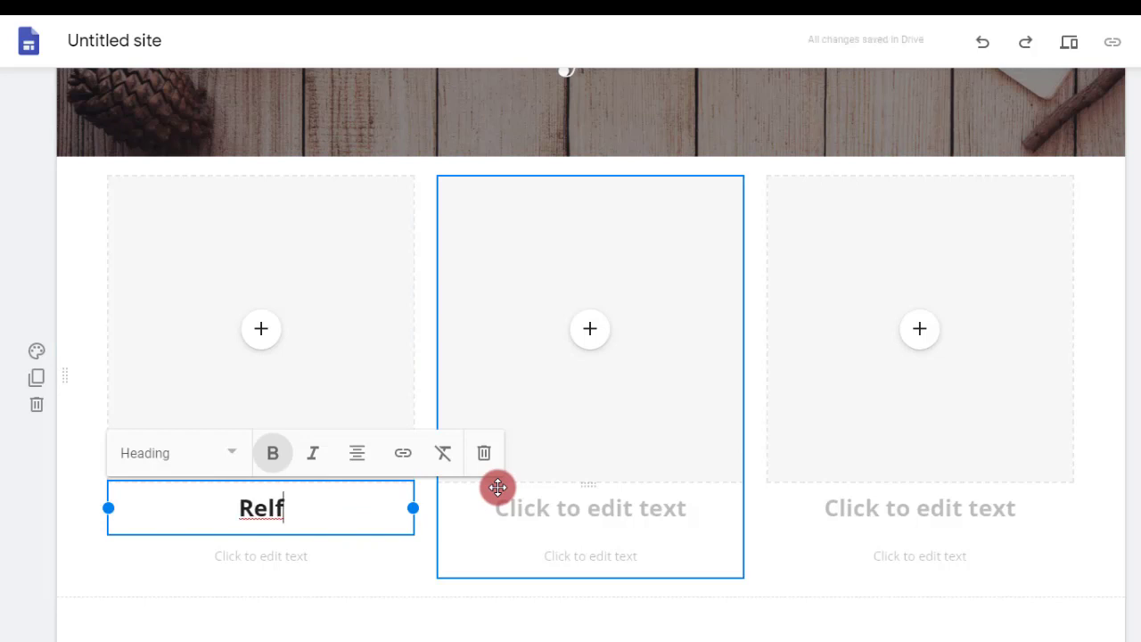
key(BackSpace)
key(BackSpace)
text(flex)
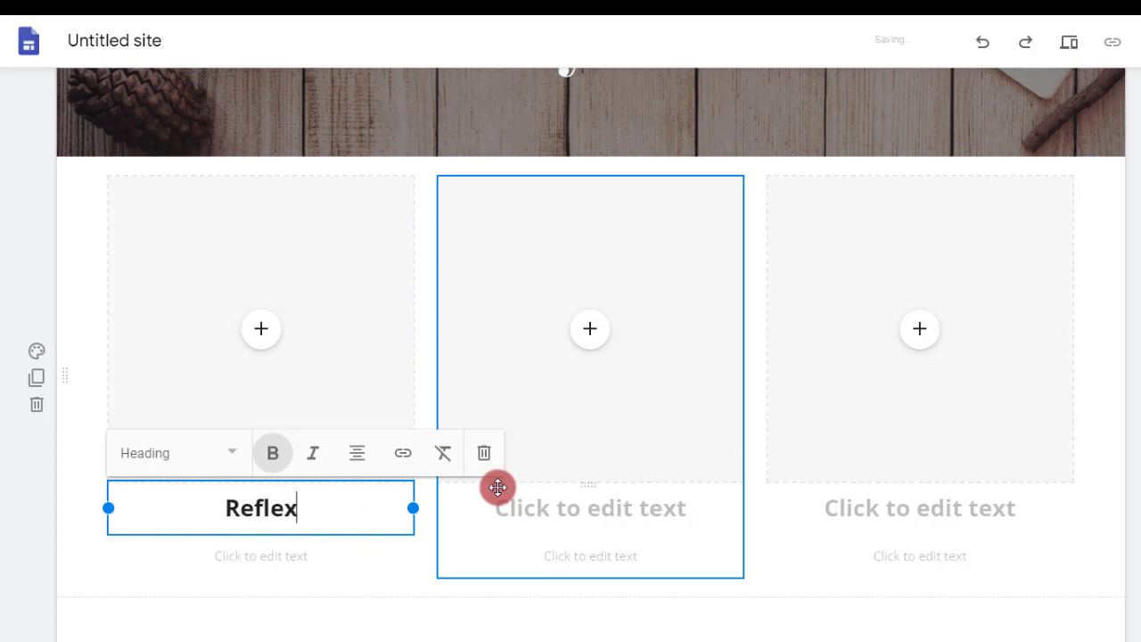
Set the second column's heading to "My Storymaker" and the third column's heading to "Class Dojo".
click(584, 510)
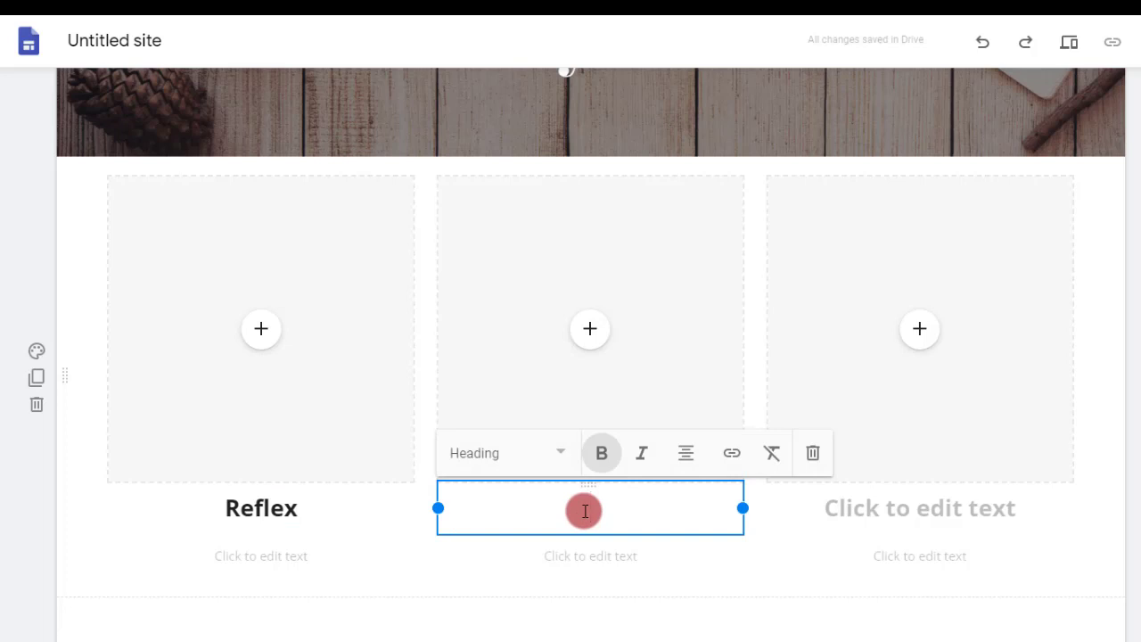
text(My Storymaker)
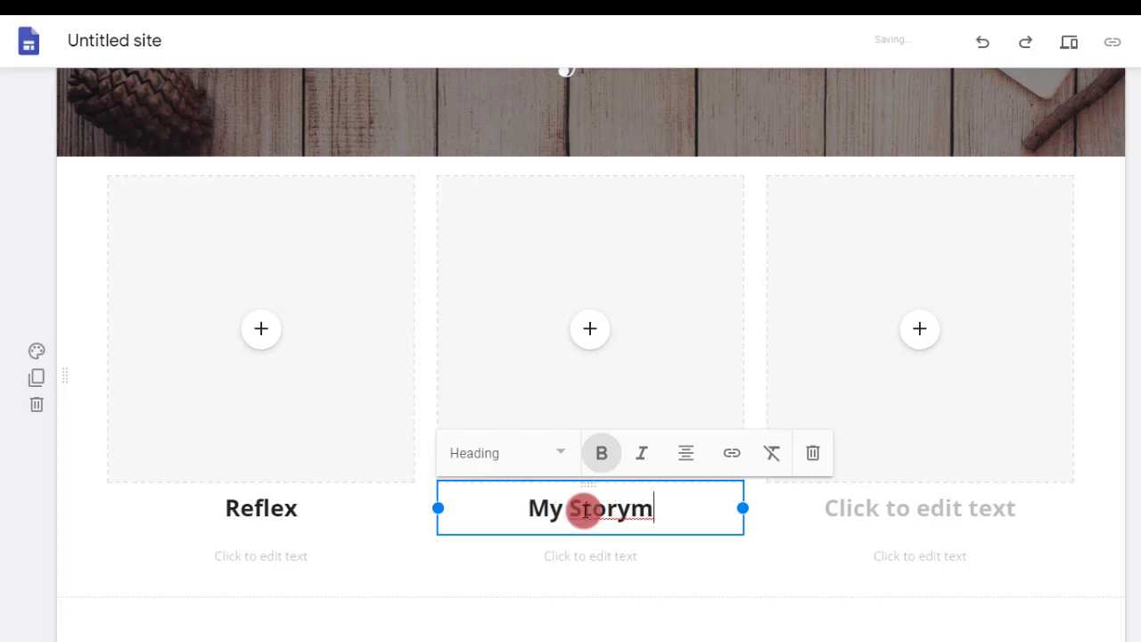
click(911, 508)
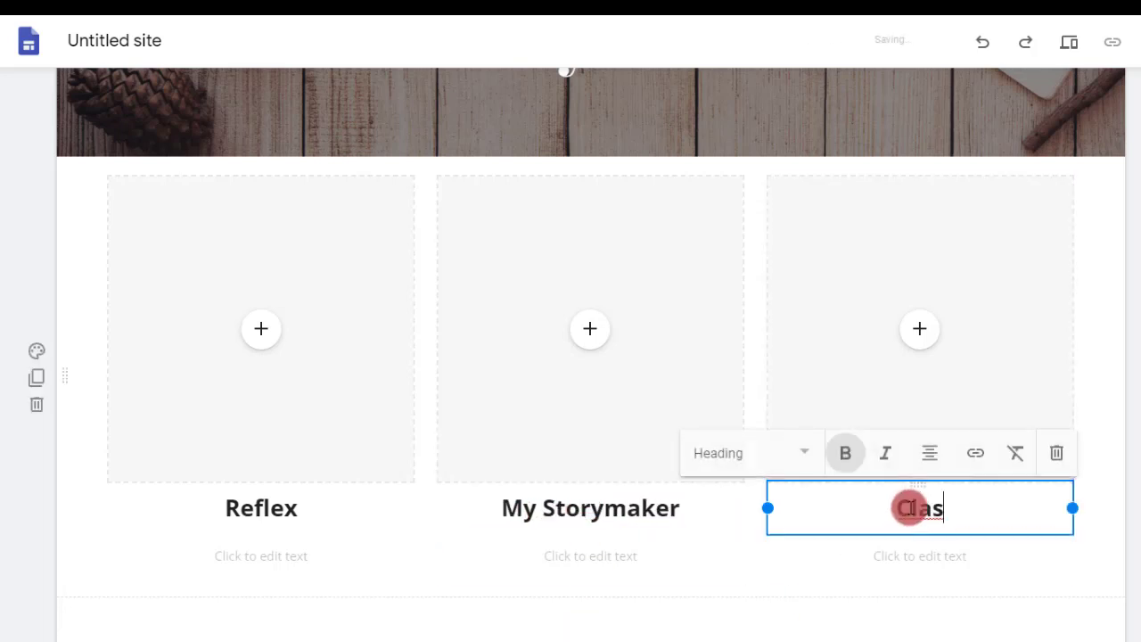
text(Class Dojo)
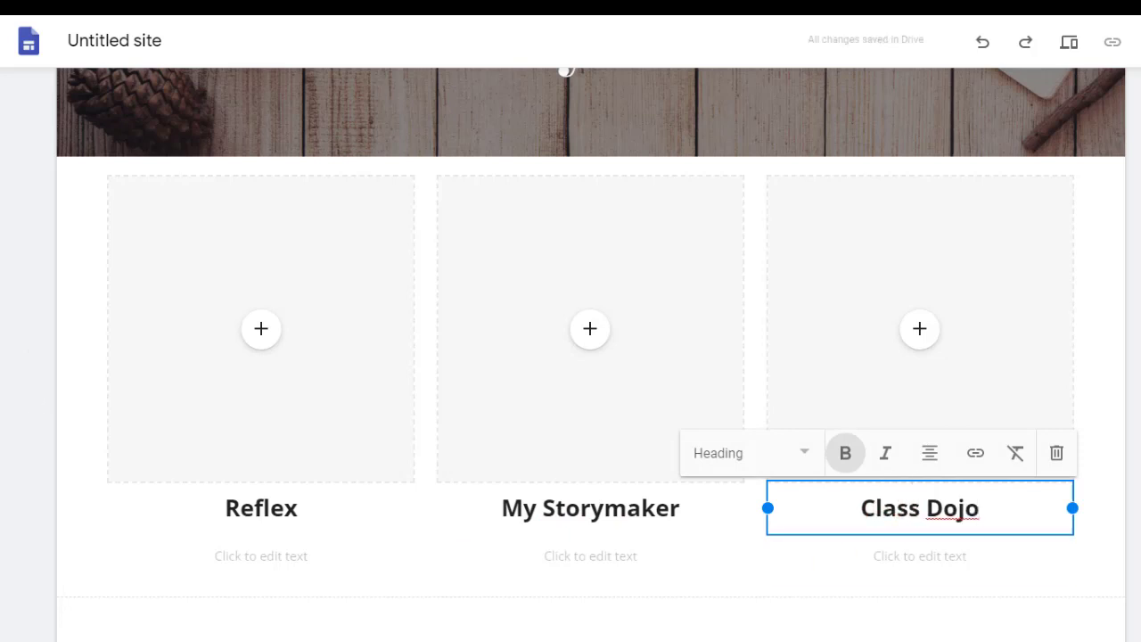
click(506, 615)
click(291, 562)
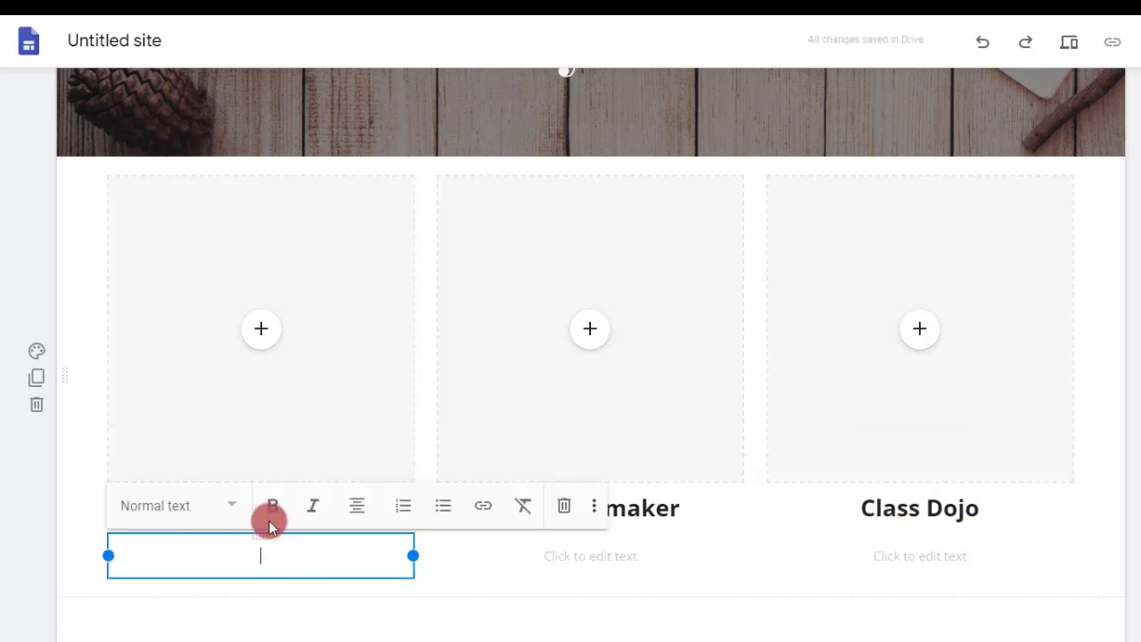
click(331, 453)
click(285, 559)
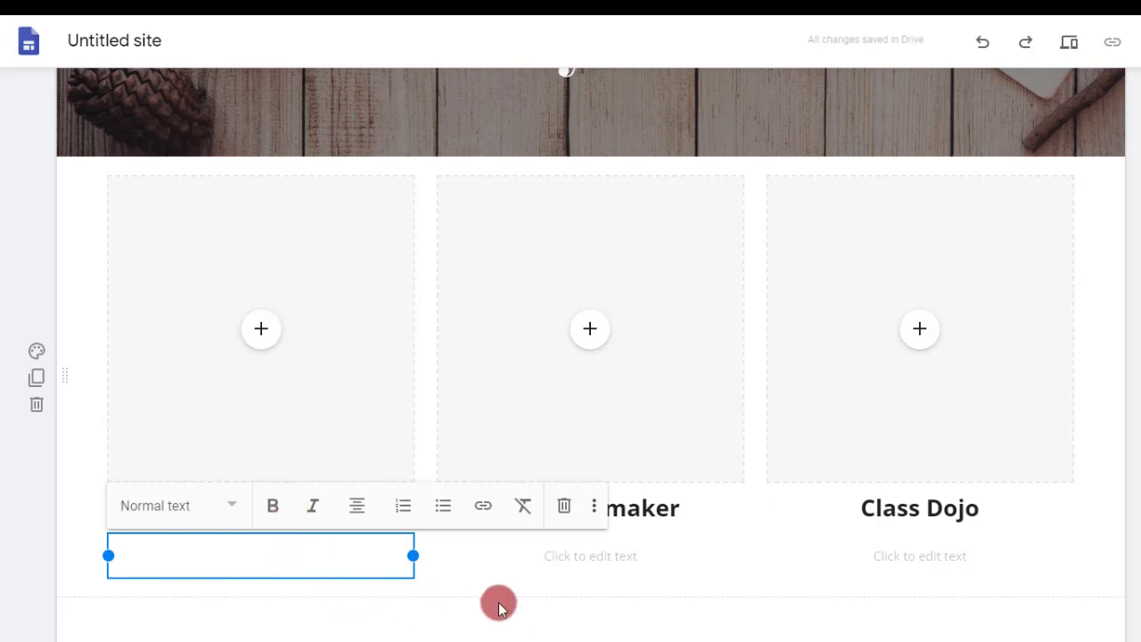
click(577, 593)
click(280, 553)
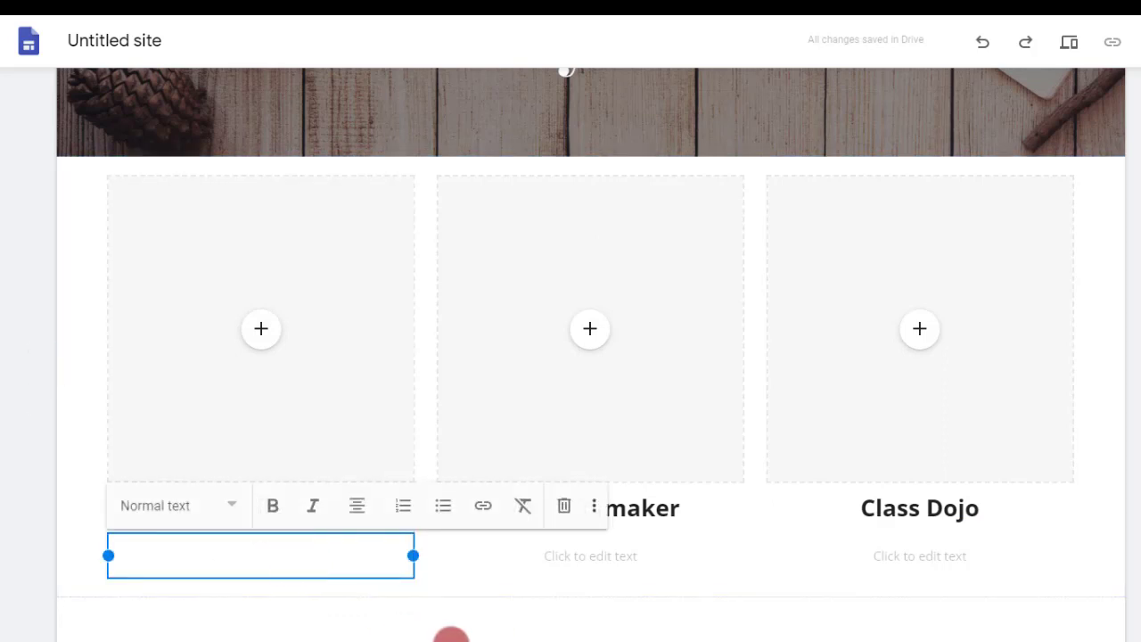
Fill the description below the Reflex heading with "Do this 2 times a week and get your green light.".
click(295, 627)
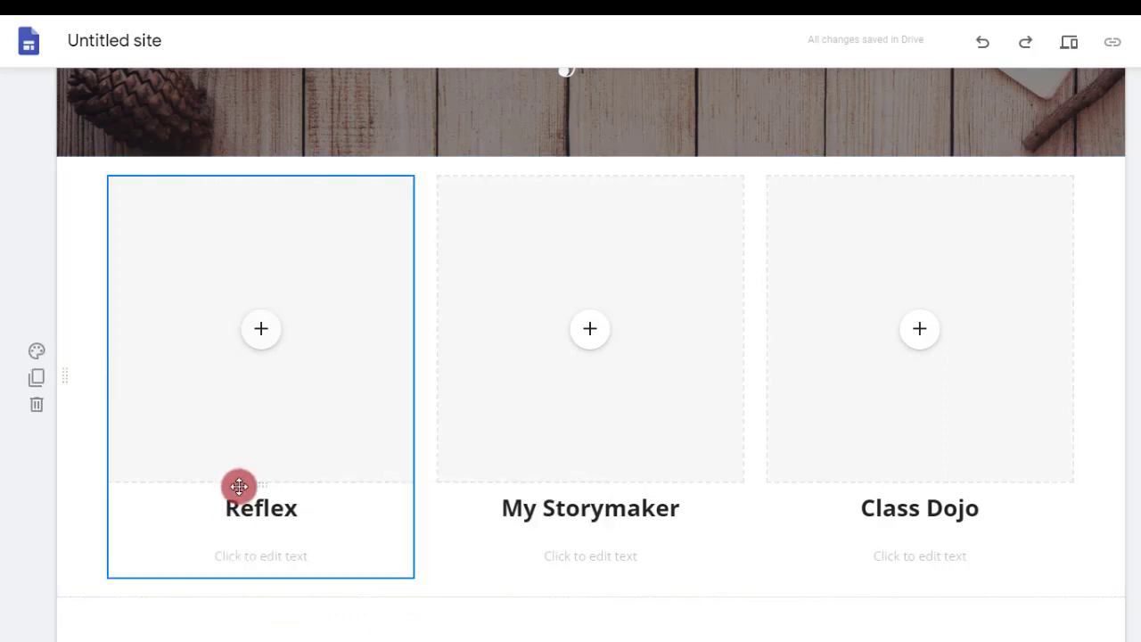
click(256, 552)
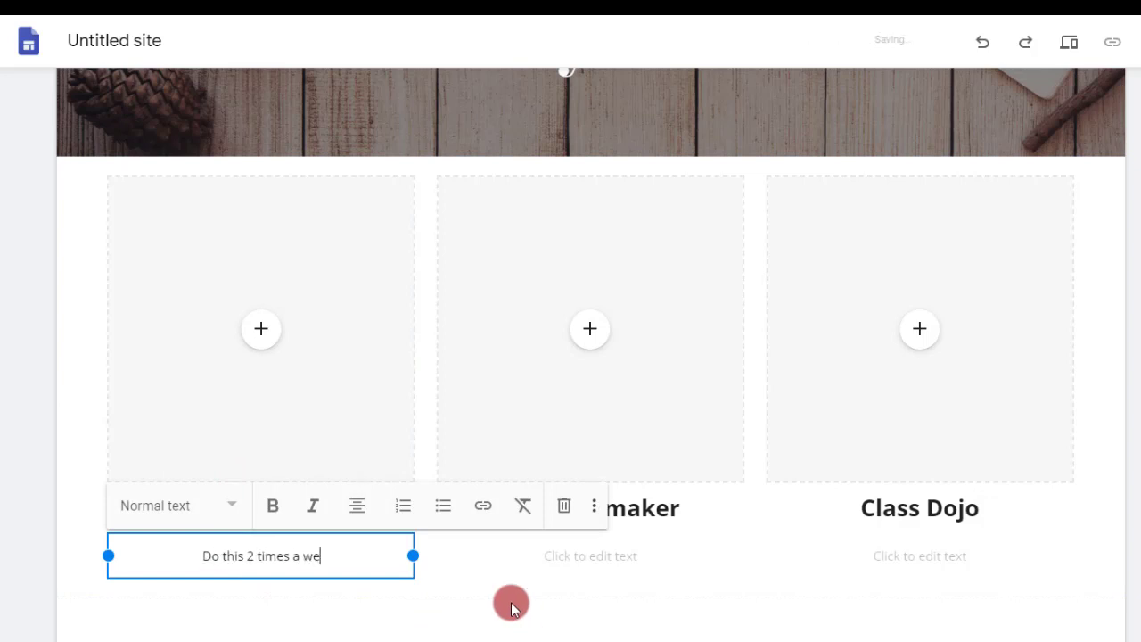
text(Do this 2 times a week and ge)
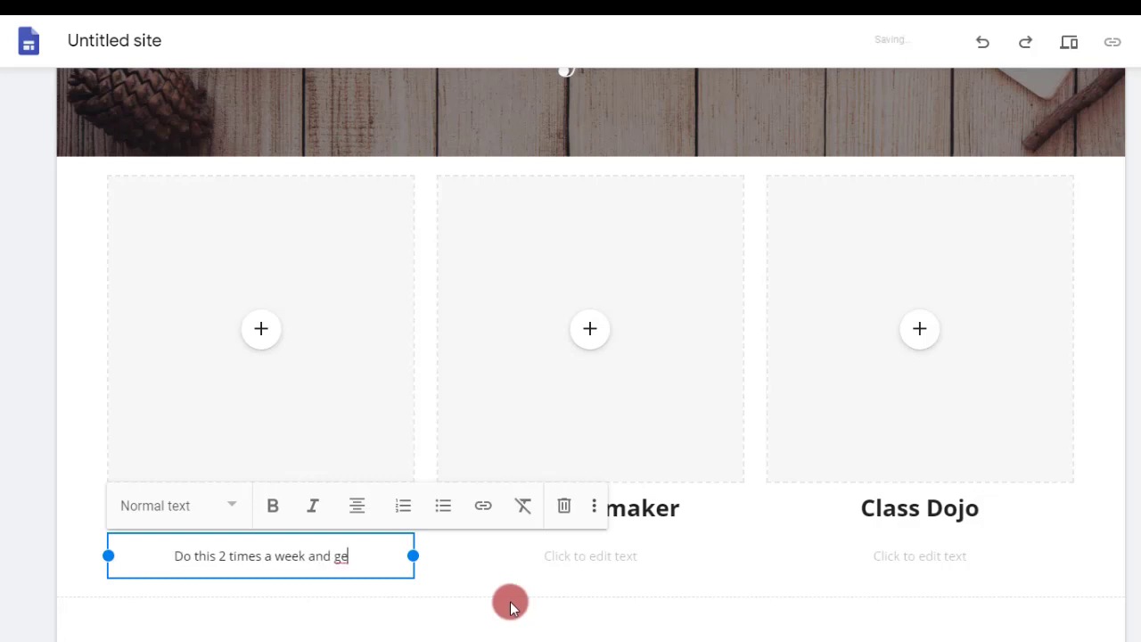
text(t your green ling)
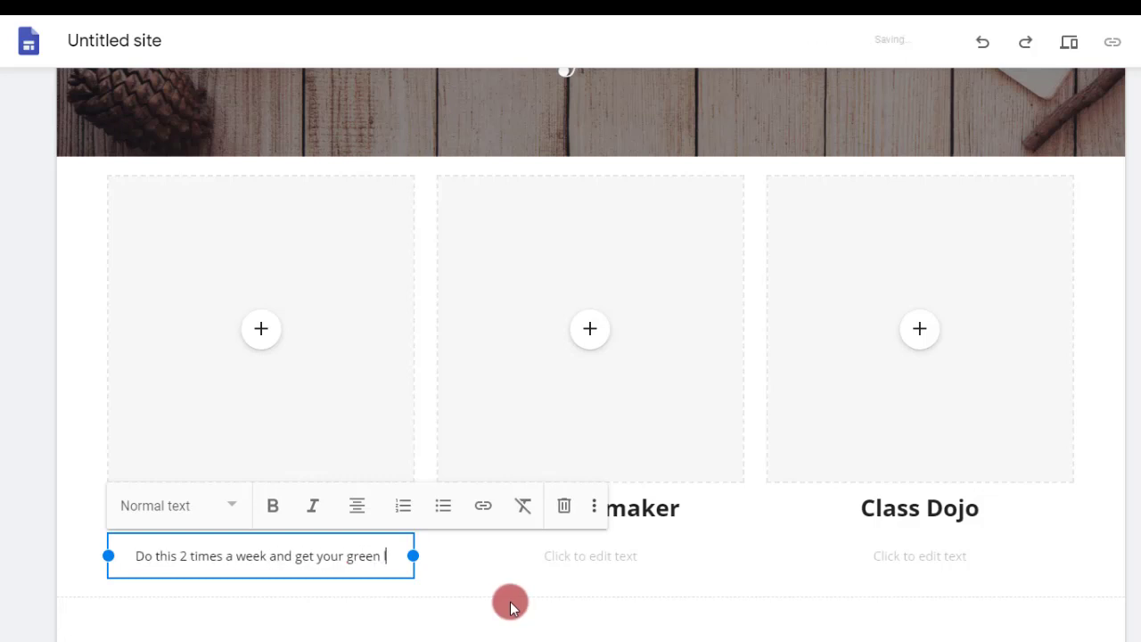
key(BackSpace)
key(BackSpace)
text(ght.)
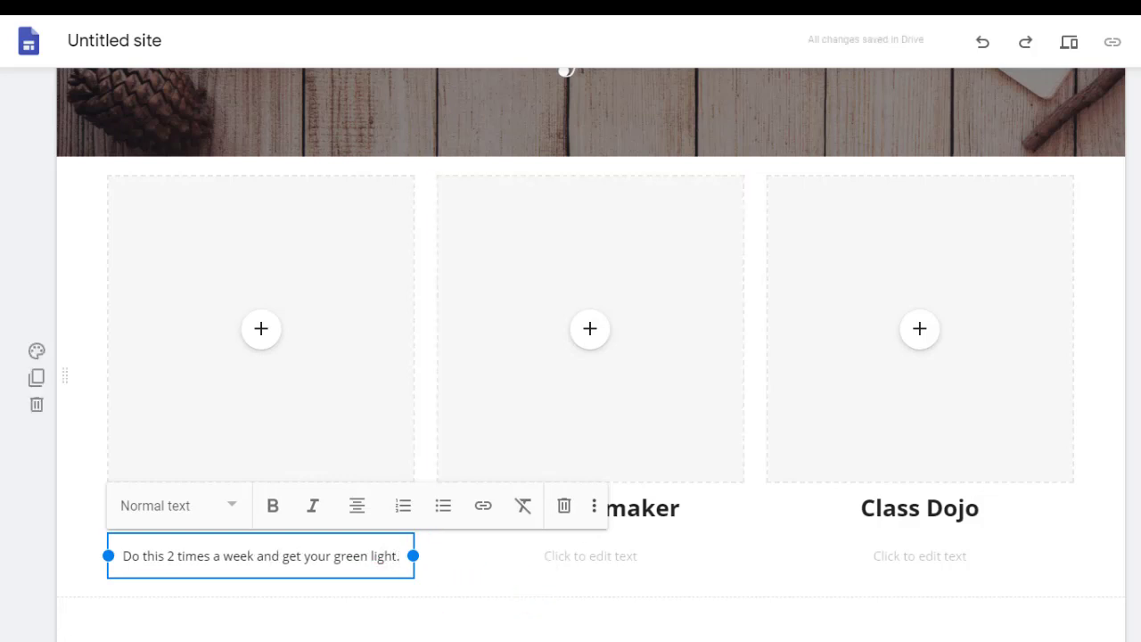
click(211, 628)
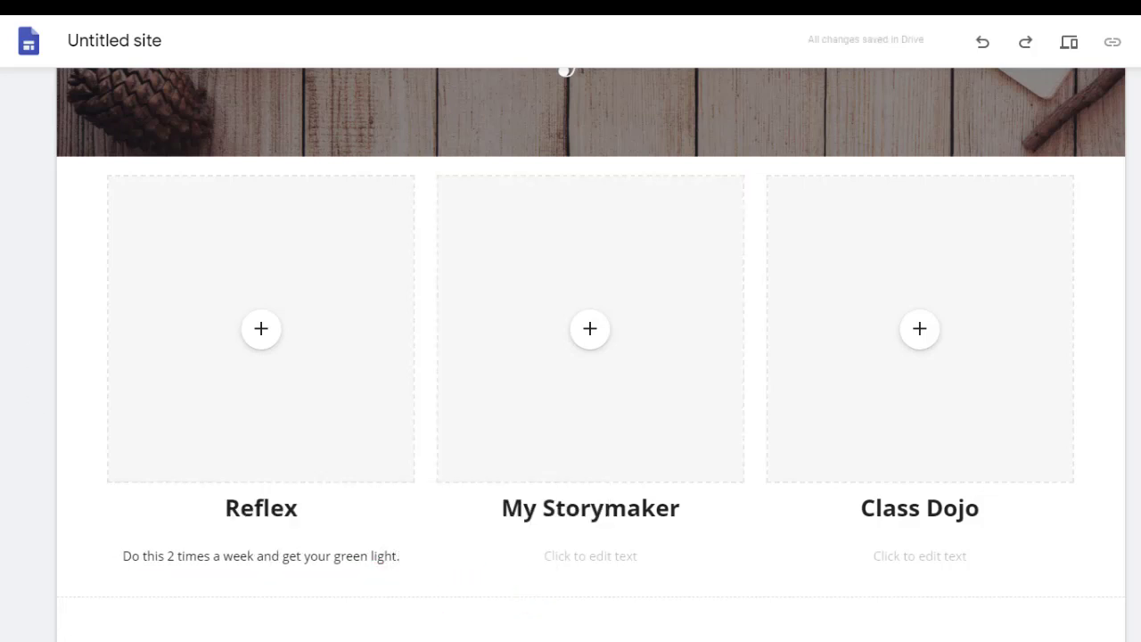
Open the image selection for the Reflex column's image placeholder and switch it to Google image search.
click(263, 340)
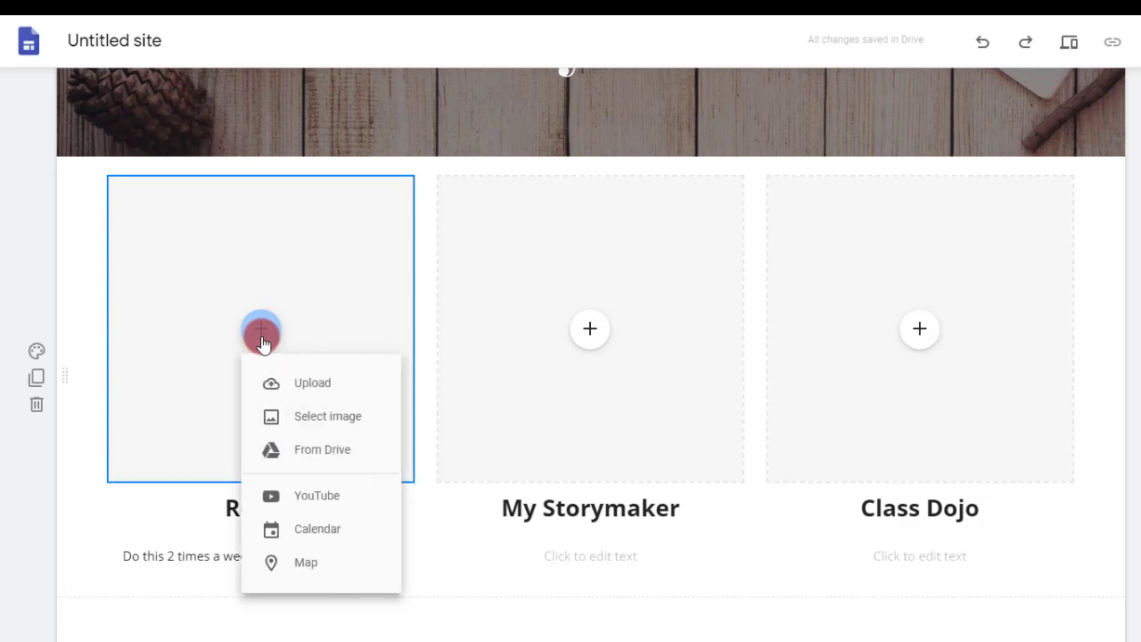
click(319, 417)
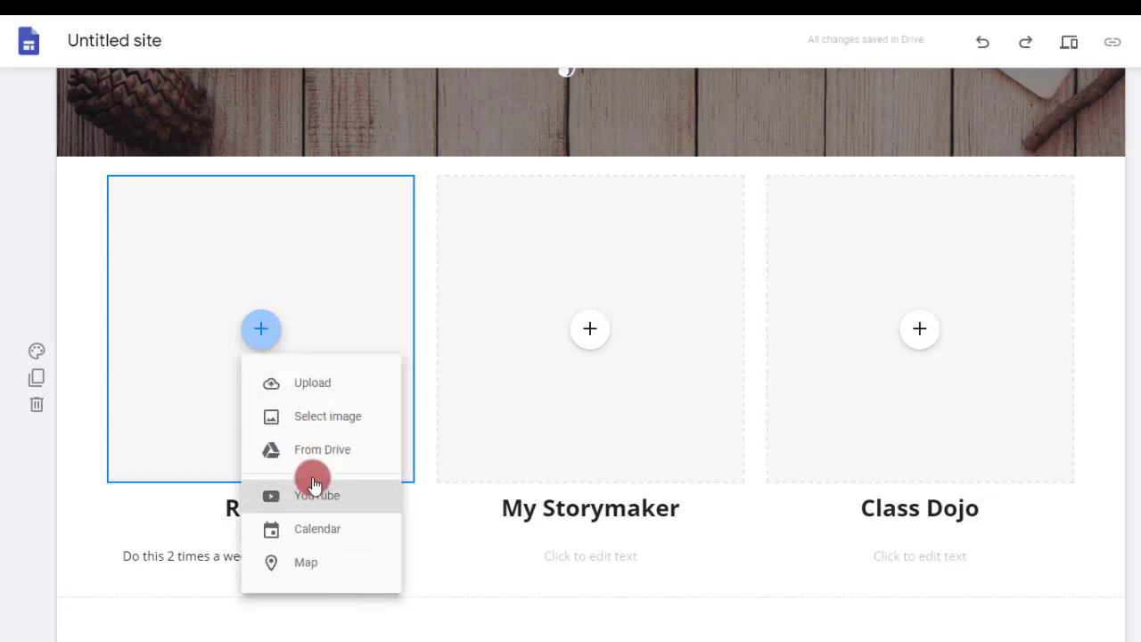
click(318, 428)
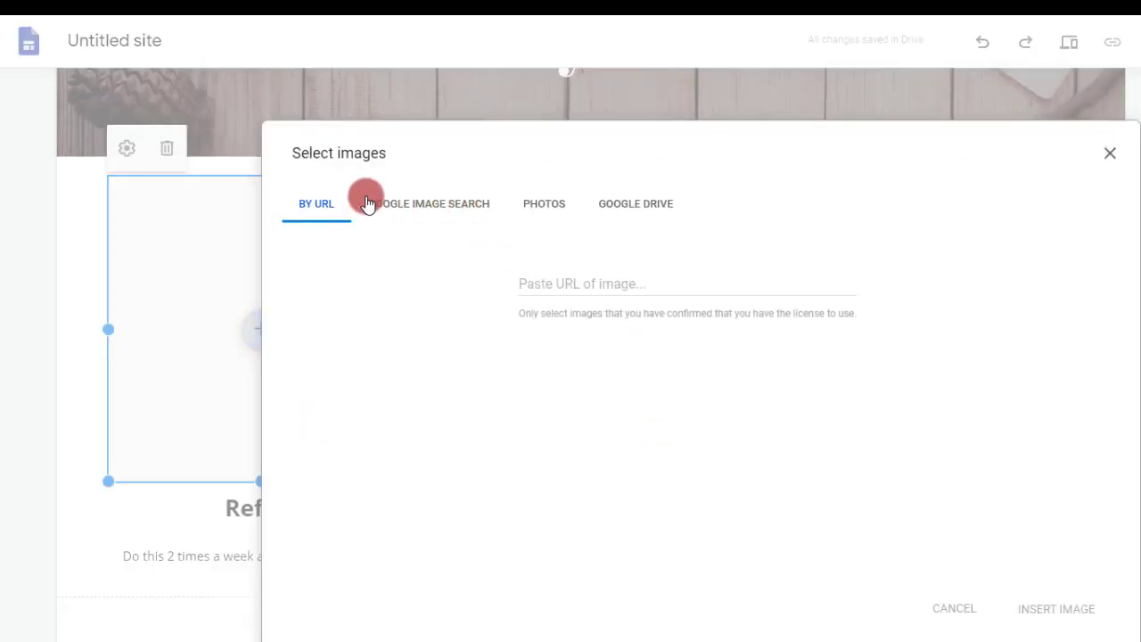
click(435, 204)
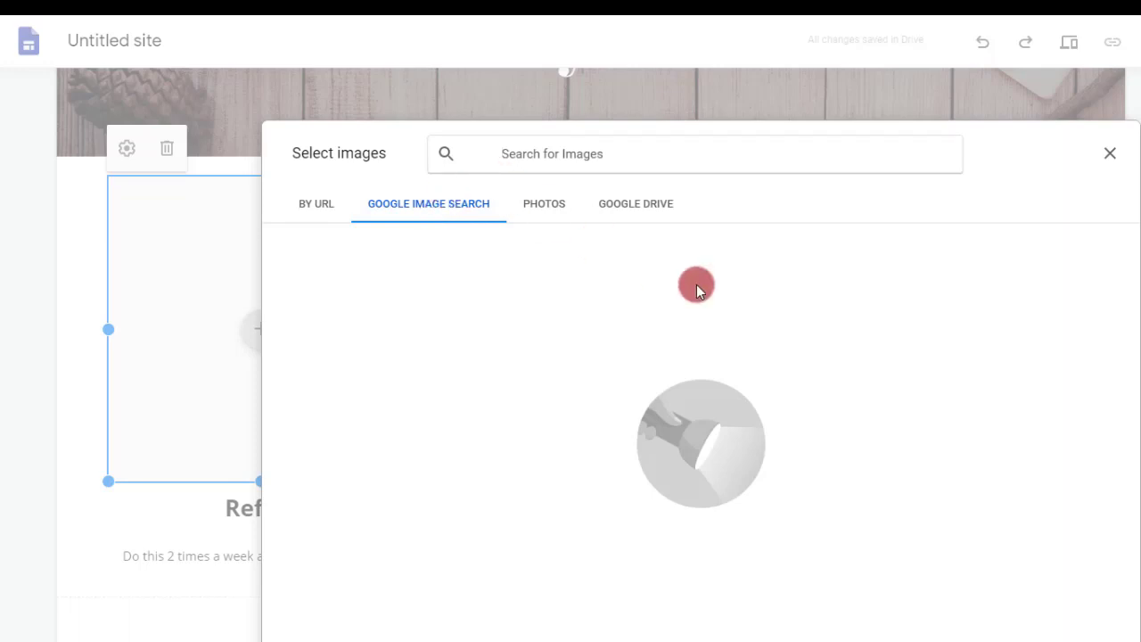
Search the image picker for "reflex math", browse the results and close the picker without choosing an image.
text(relfx)
key(Return)
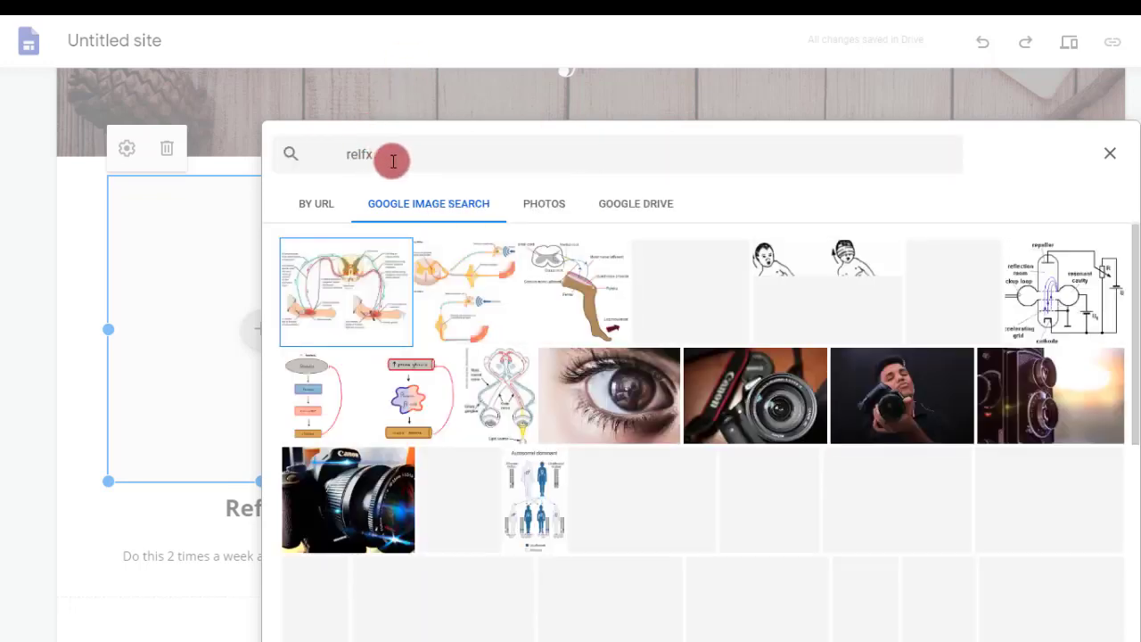
click(390, 156)
key(BackSpace)
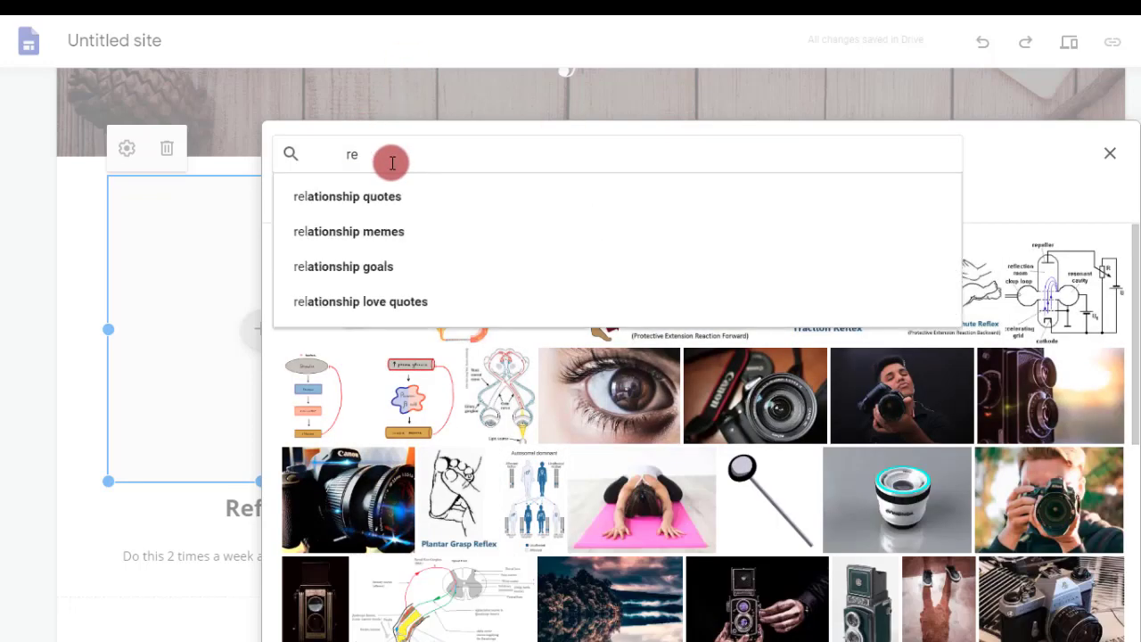
text(flex math)
key(Return)
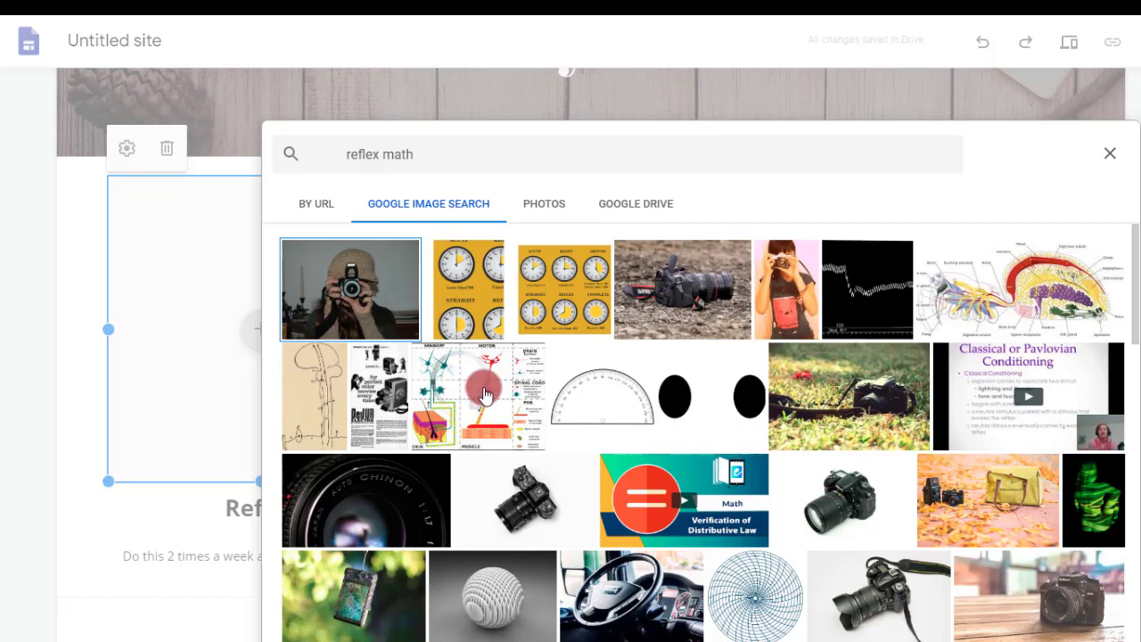
scroll(486, 395, down, 2)
scroll(486, 395, down, 2)
scroll(486, 395, up, 4)
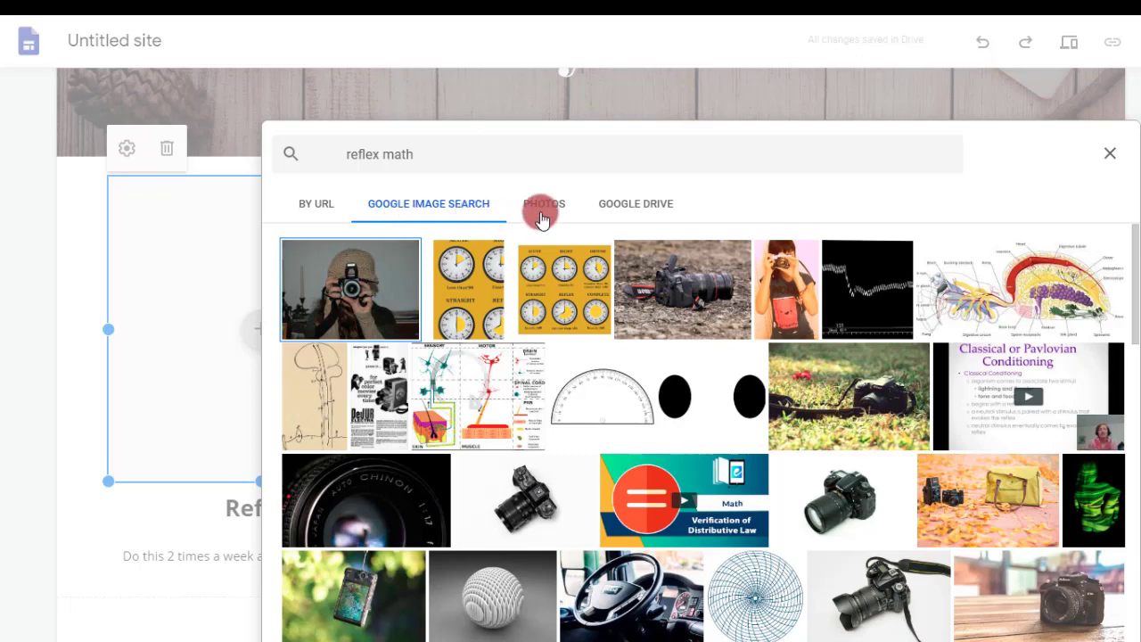
click(1110, 153)
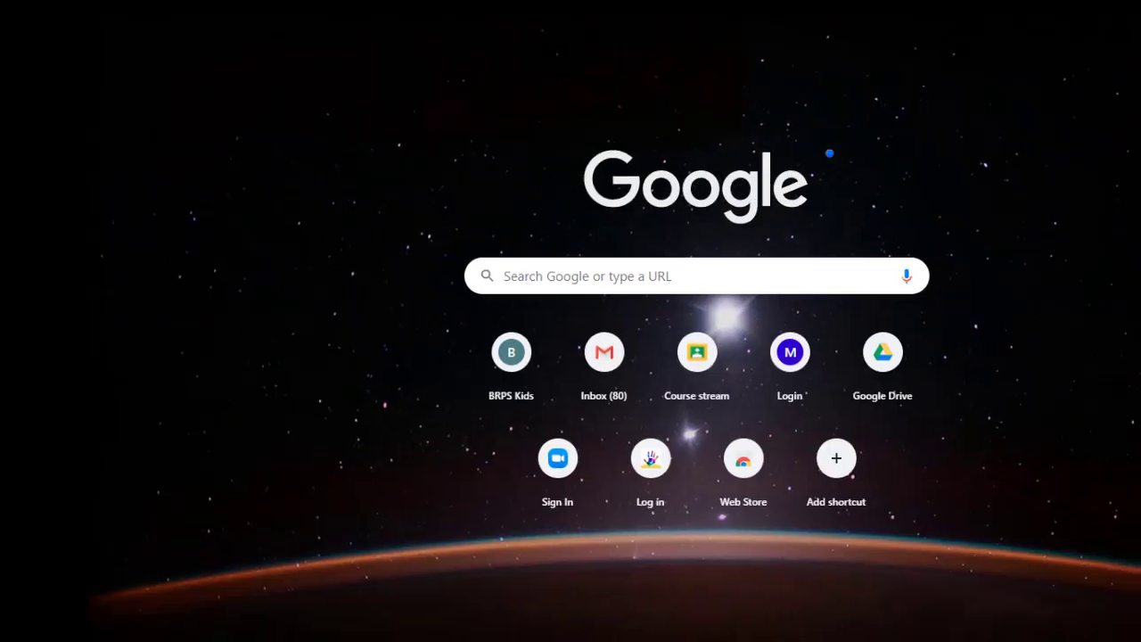
Switch to Google Images in the browser and search for "reflex math".
click(1106, 39)
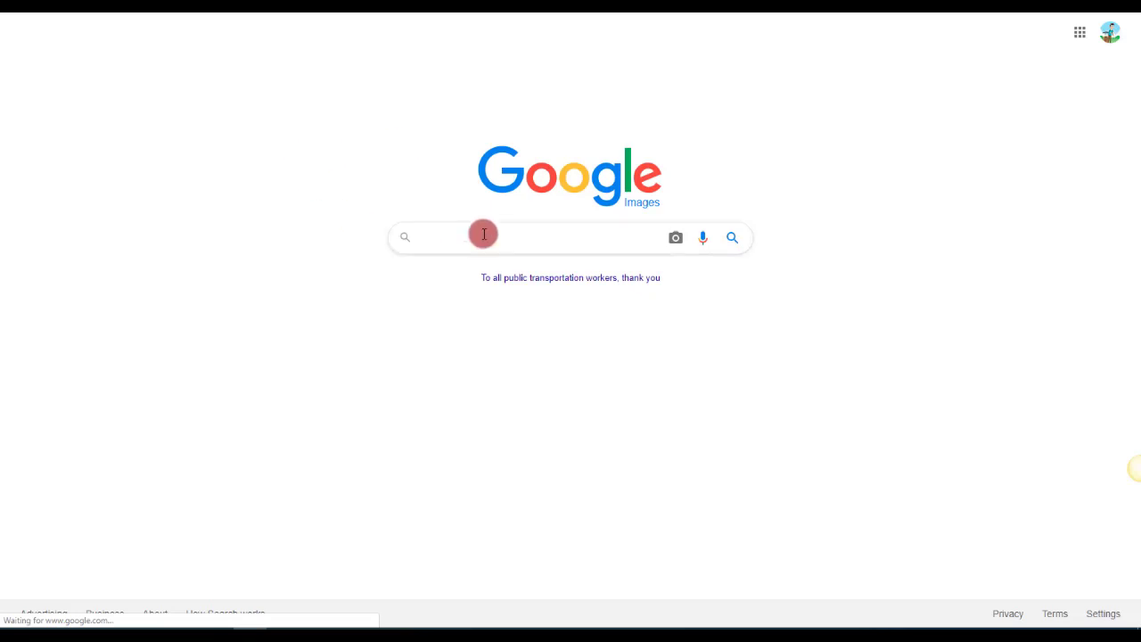
text(rel)
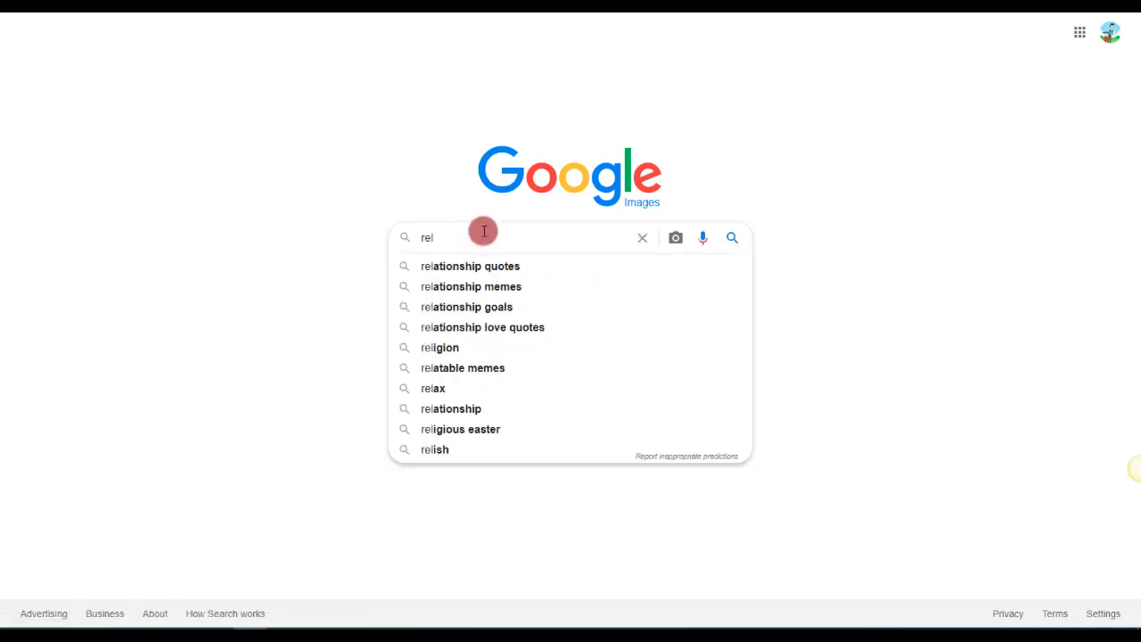
key(BackSpace)
text(flex math)
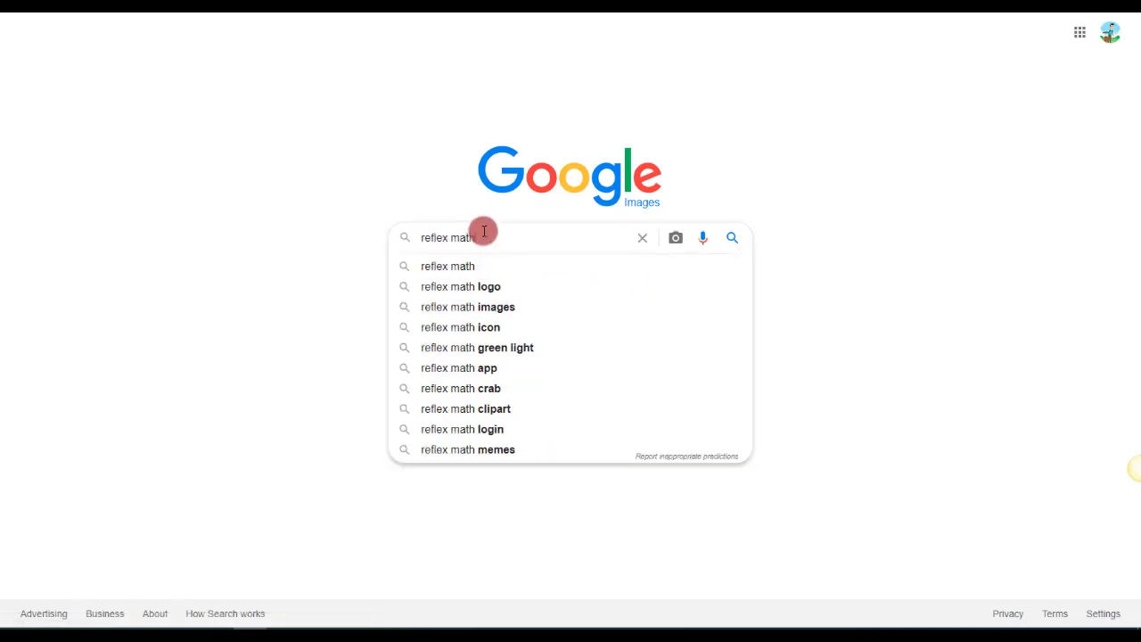
key(Return)
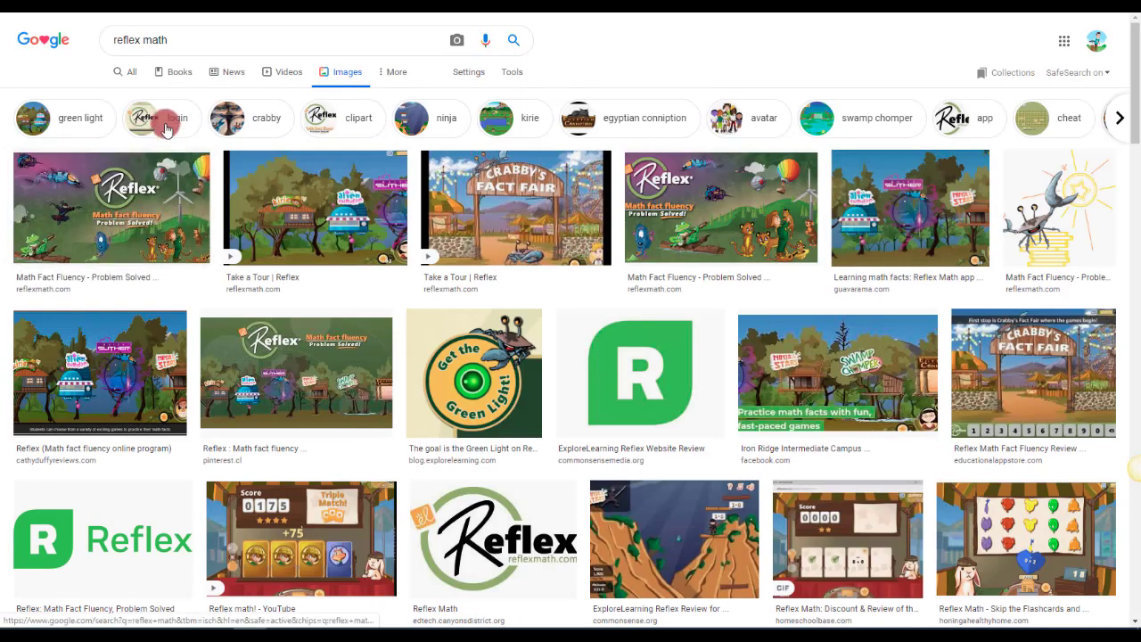
Narrow the image results to "login" and copy the Reflex logo image from the "How to Login to Reflex Math" result.
click(165, 120)
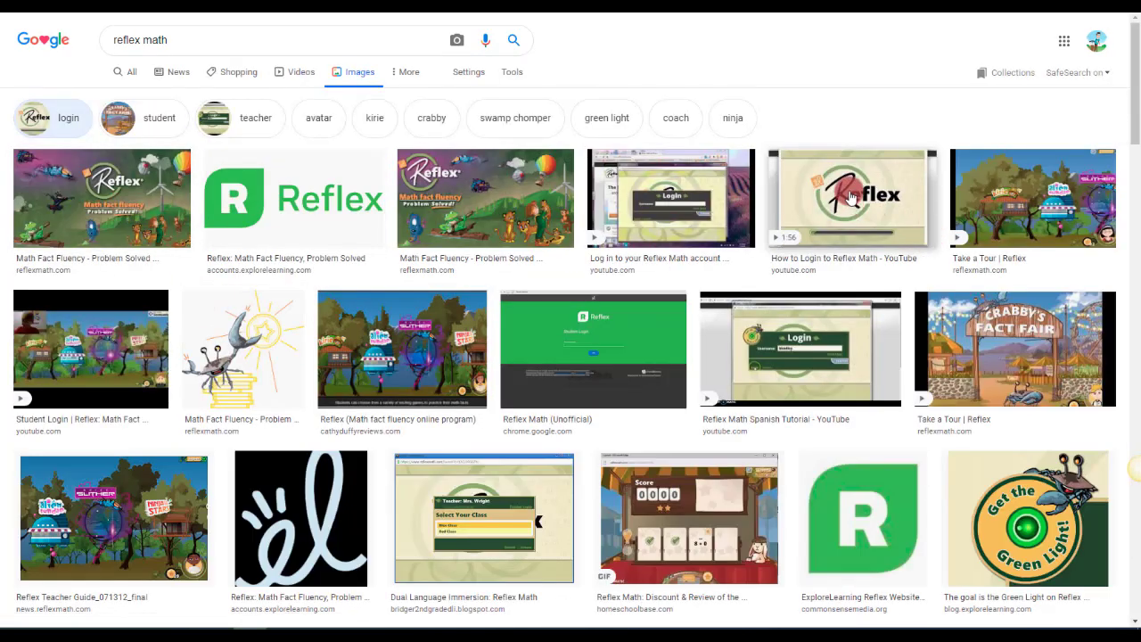
click(853, 197)
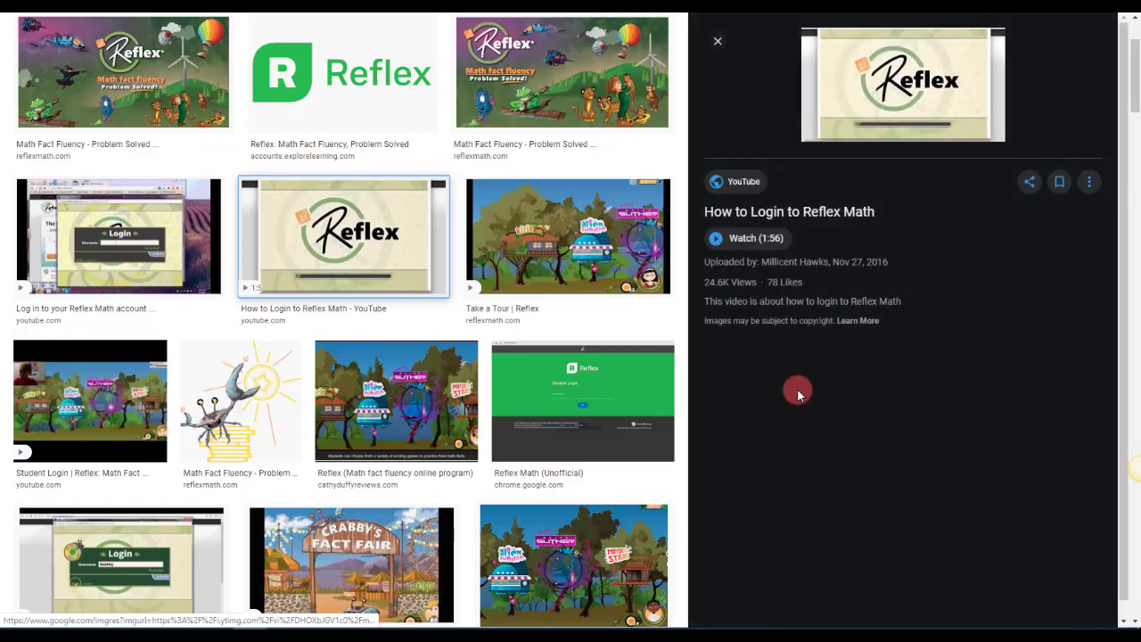
right_click(935, 152)
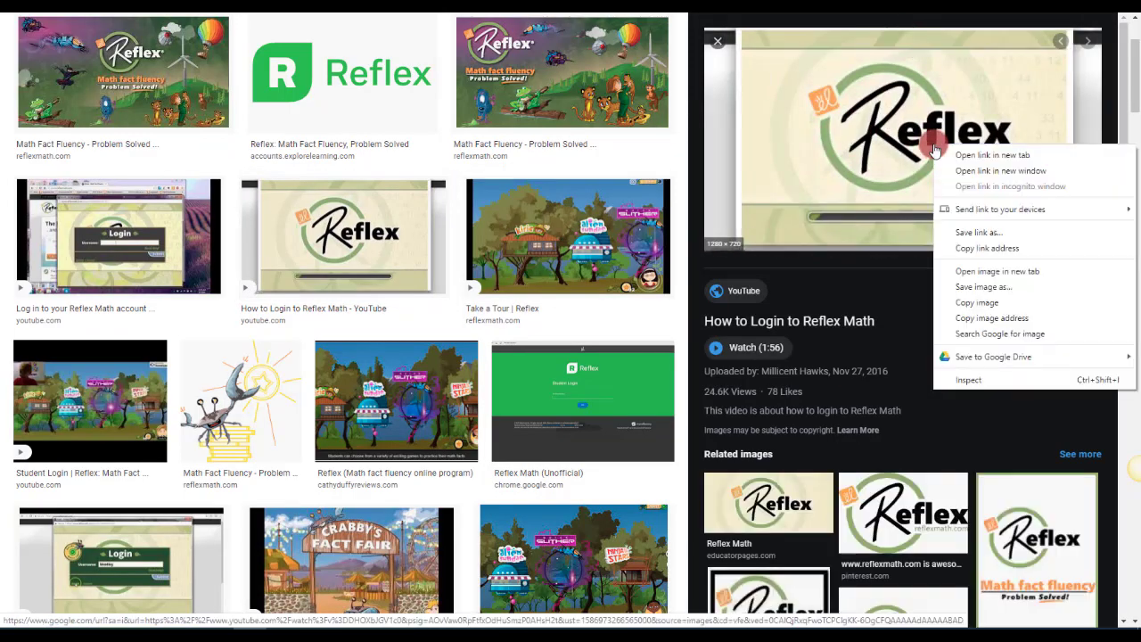
click(981, 303)
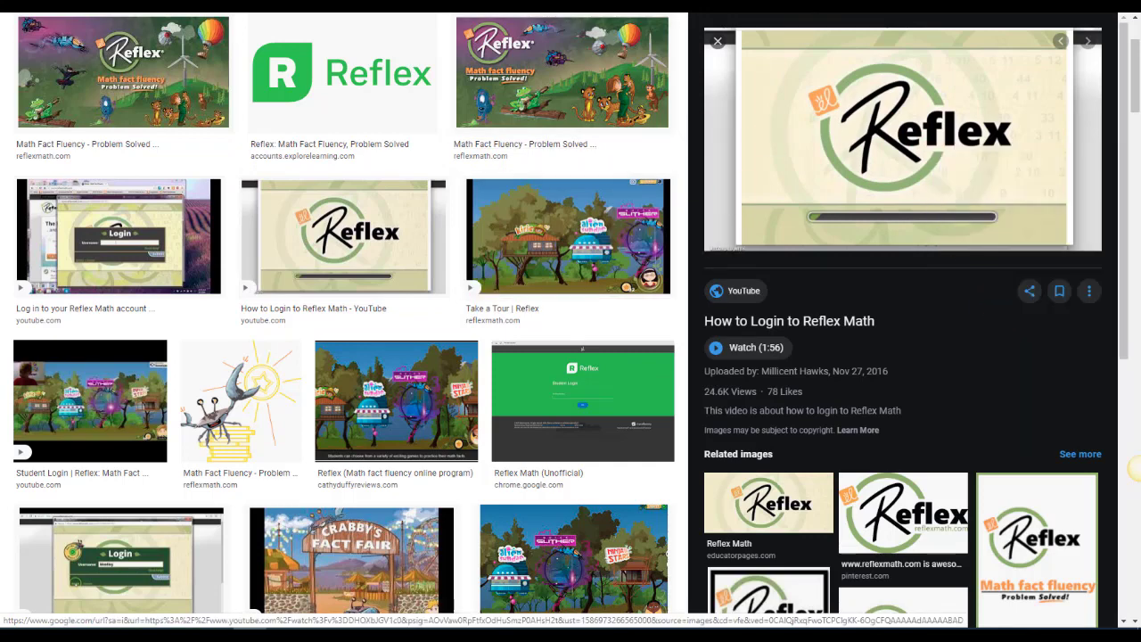
Return to the Google Sites page, paste the copied Reflex logo and move it into the Reflex column's image placeholder.
key(ctrl+Tab)
click(276, 265)
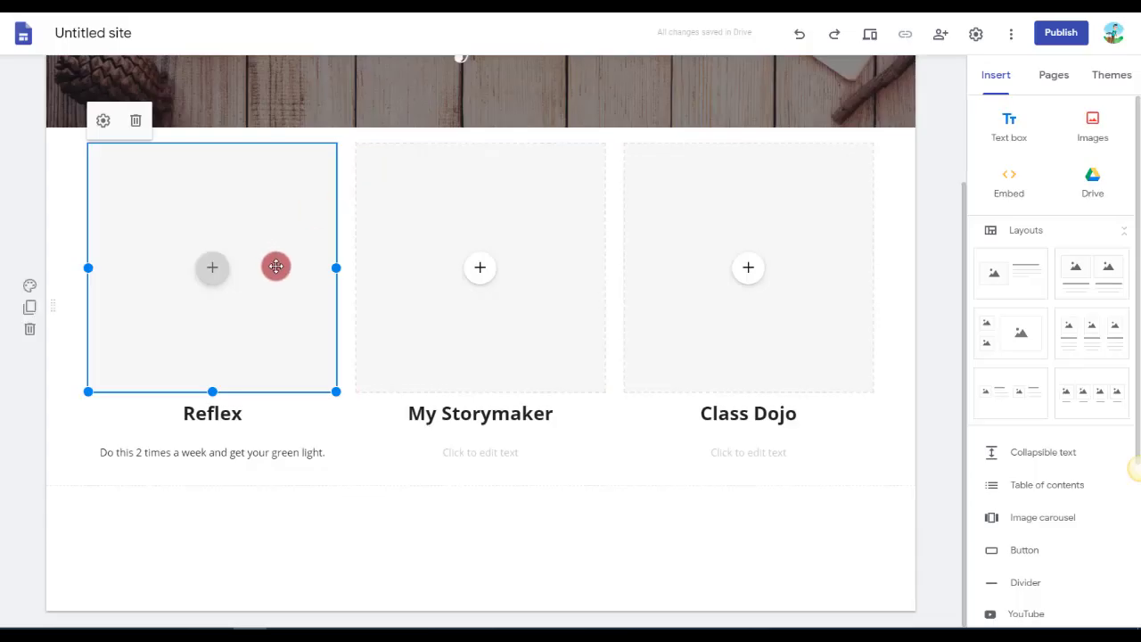
key(ctrl+v)
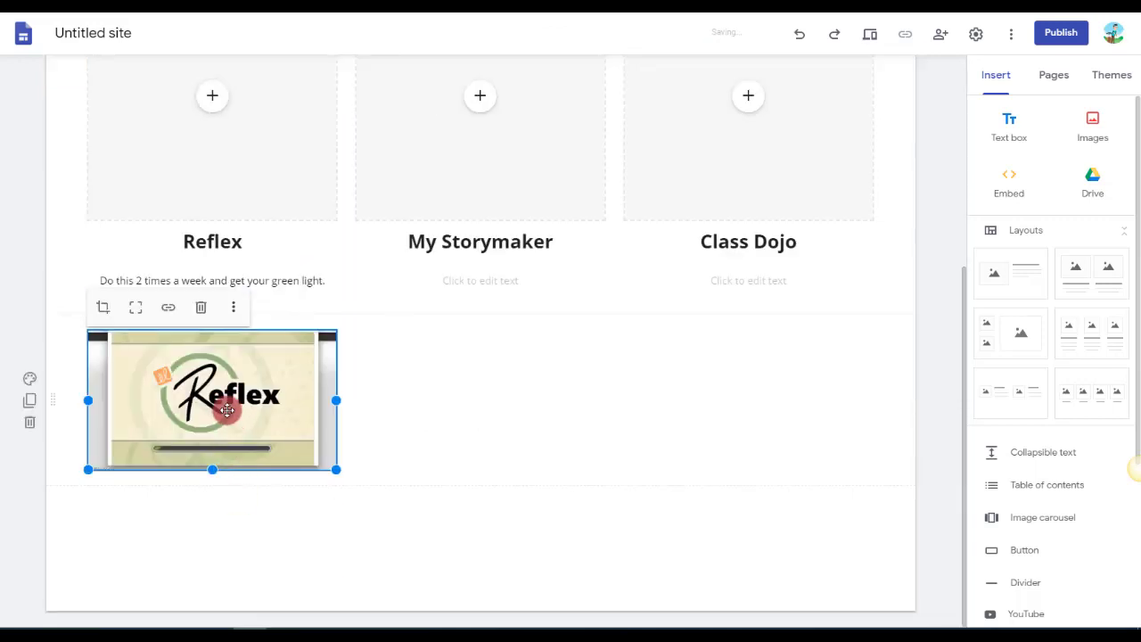
drag(226, 409, 183, 117)
click(307, 276)
click(463, 510)
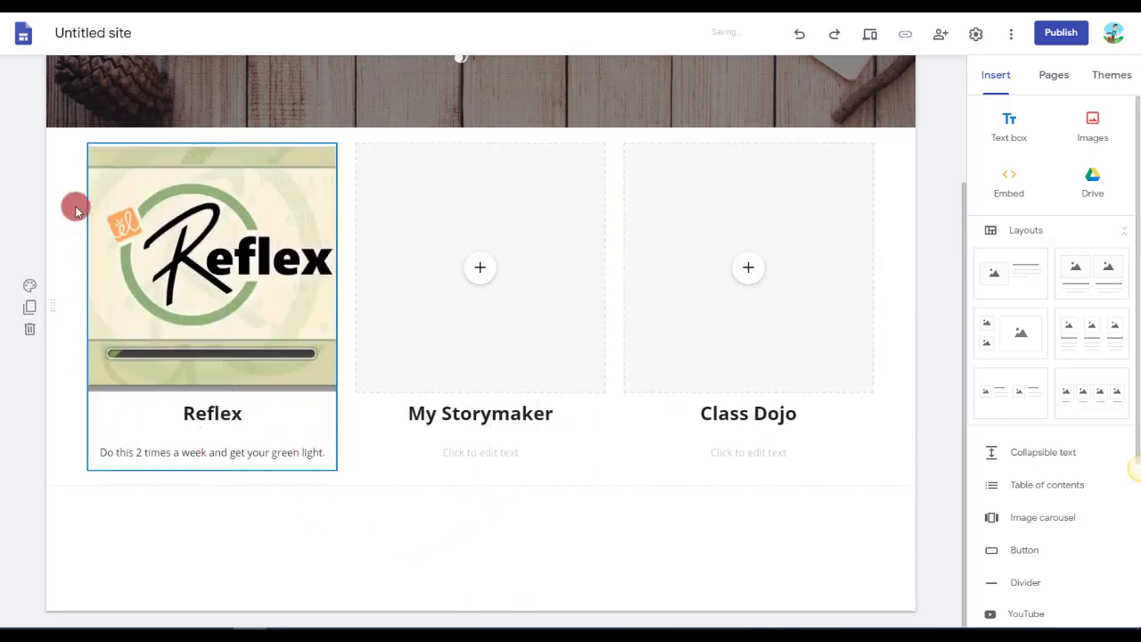
Examine how the Reflex column's image, heading and description can be selected individually and as one group.
click(212, 277)
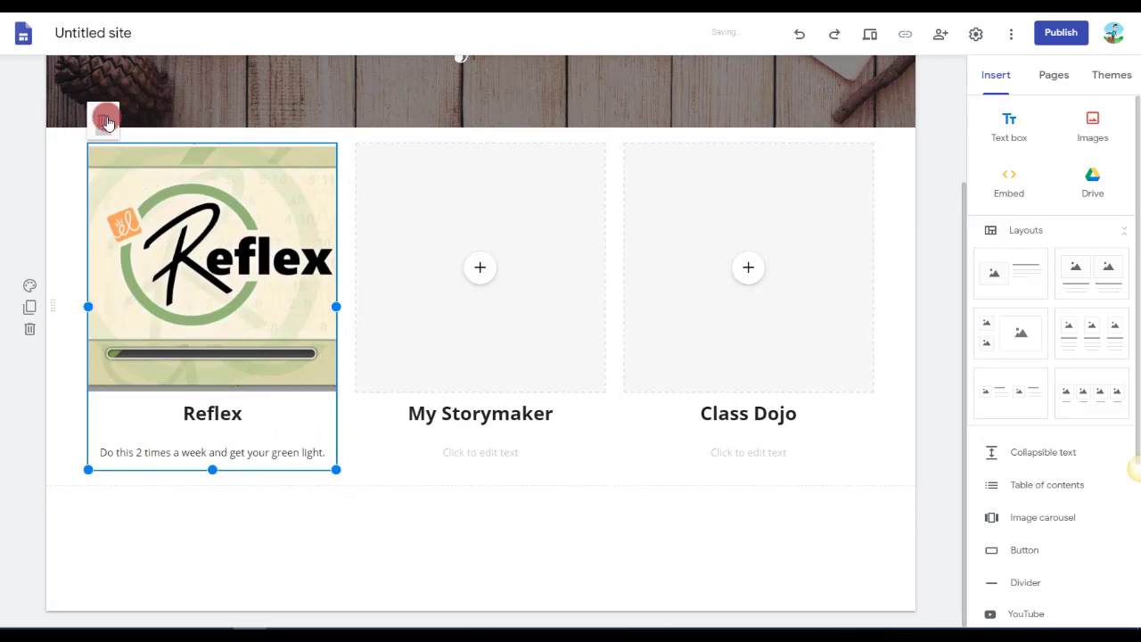
click(181, 249)
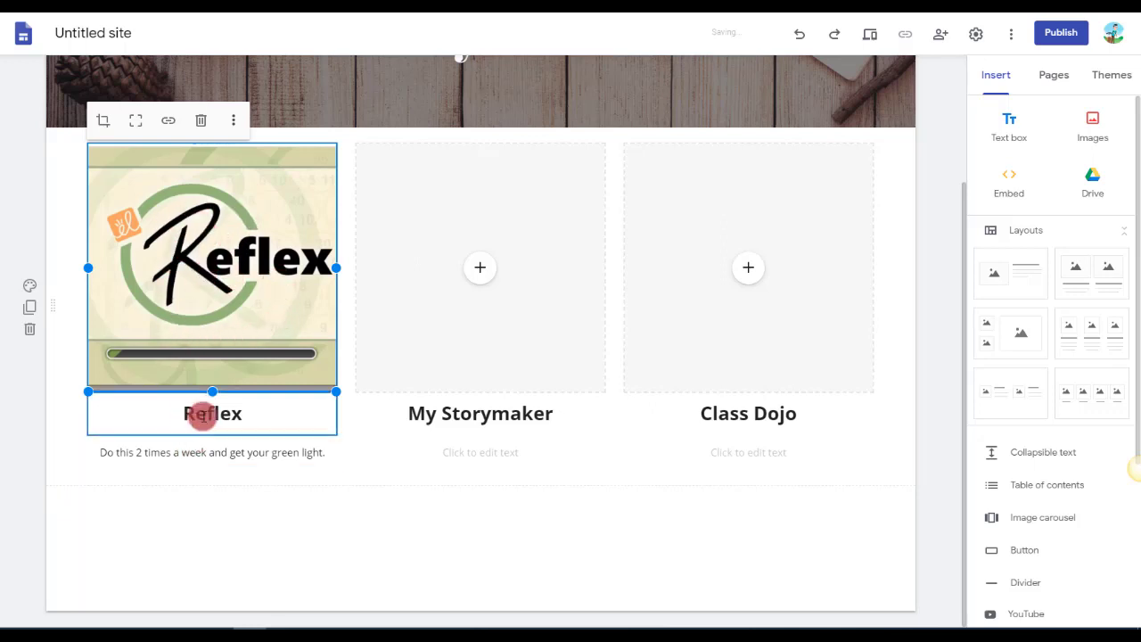
click(203, 415)
click(215, 453)
click(241, 522)
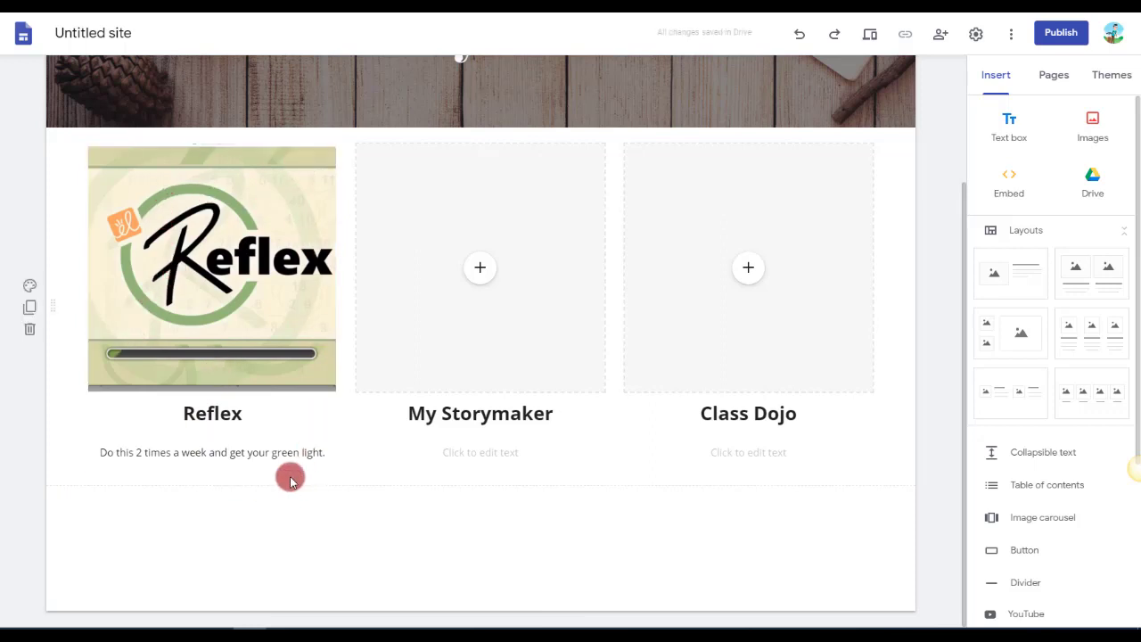
click(251, 414)
click(249, 451)
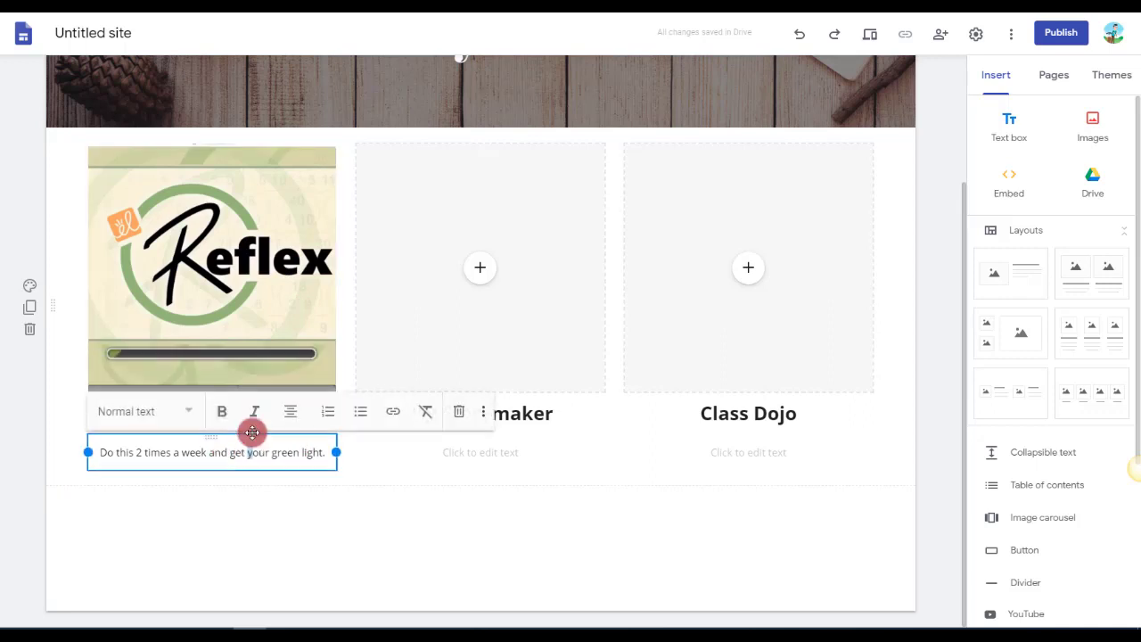
click(243, 330)
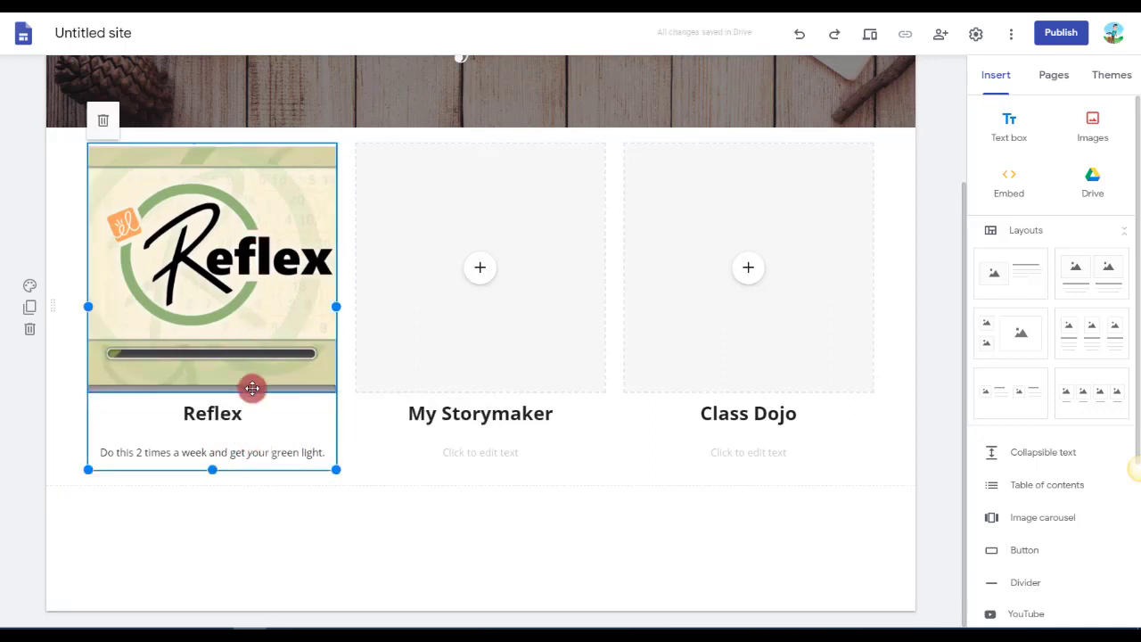
click(255, 412)
click(260, 445)
click(247, 321)
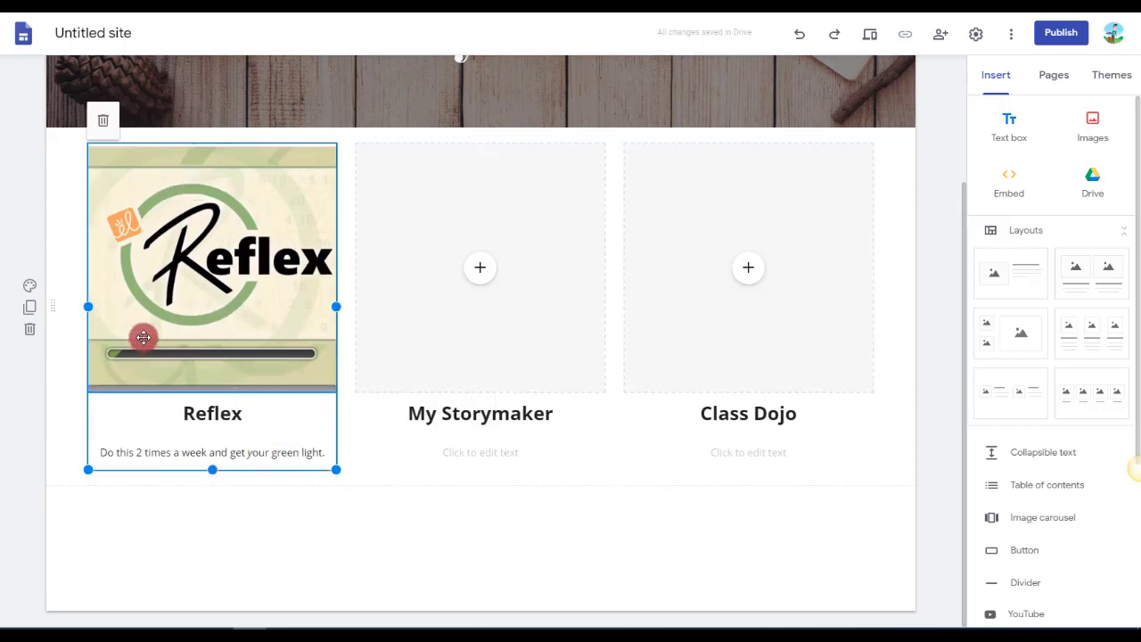
click(203, 300)
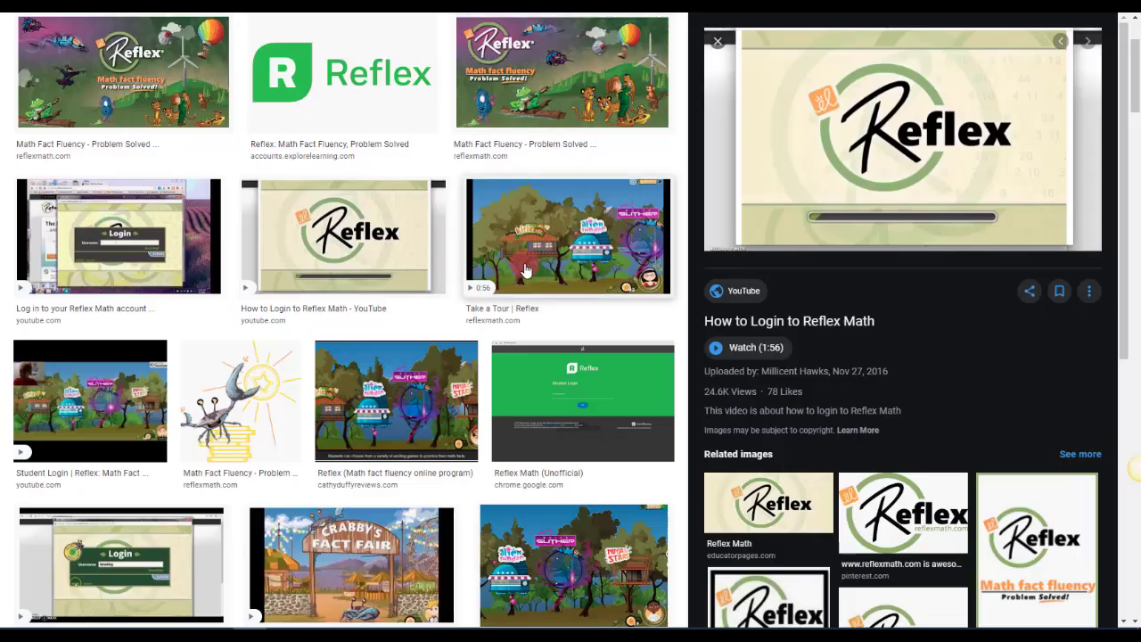
Go back to the Google Images start page, search for "reflex math" and open the first result among all web results.
key(alt+Left)
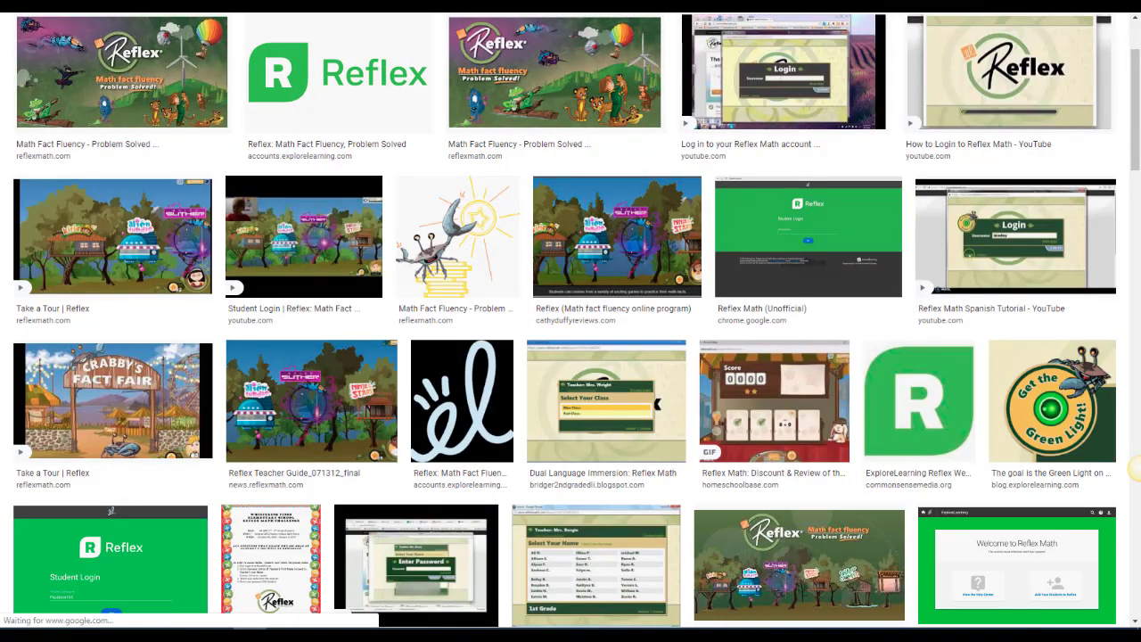
key(alt+Left)
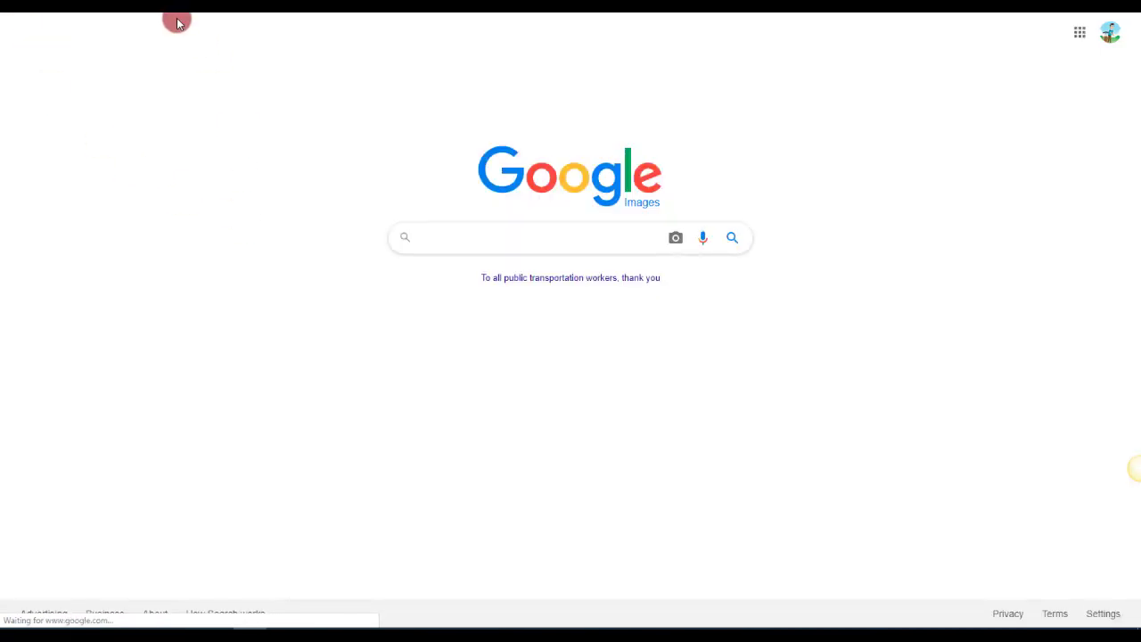
text(r)
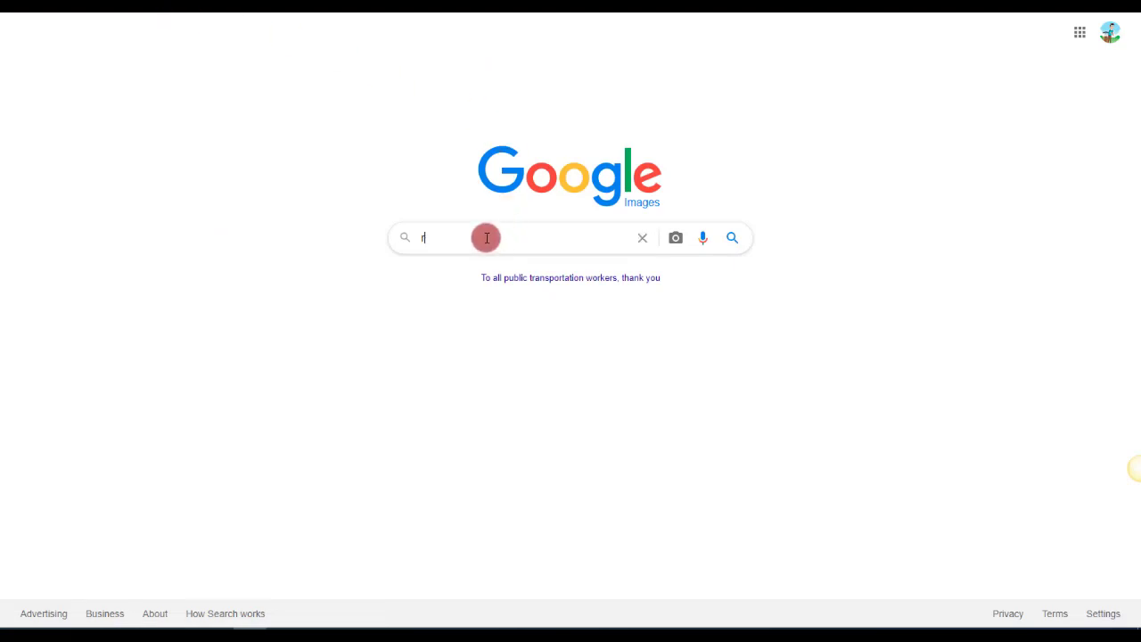
text(efl)
key(BackSpace)
text(flex)
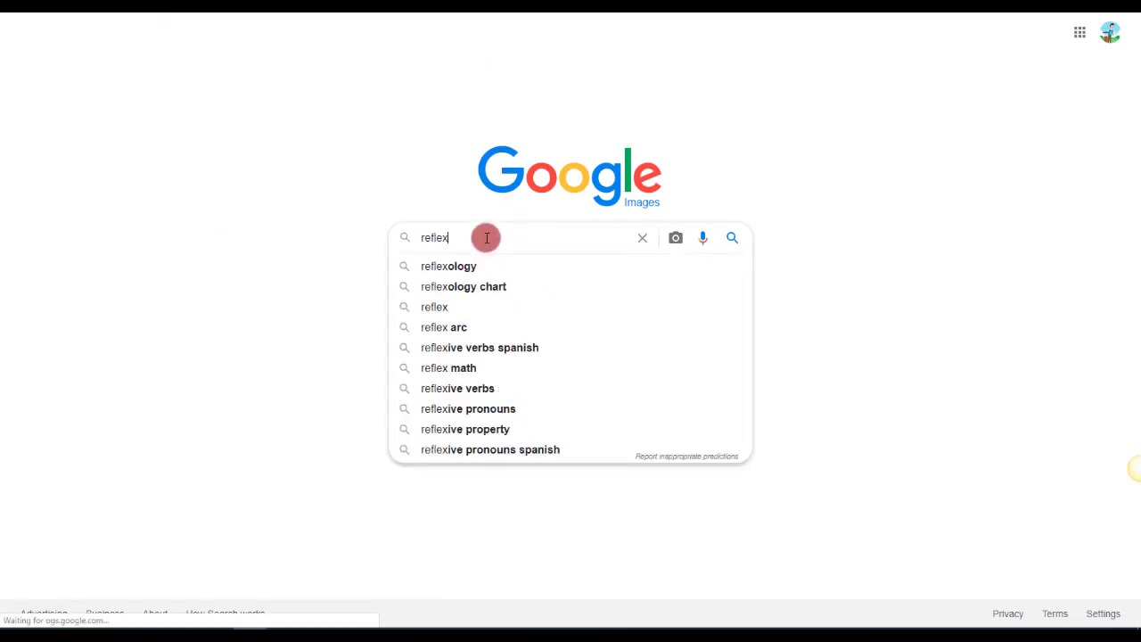
text(i)
key(BackSpace)
text(math)
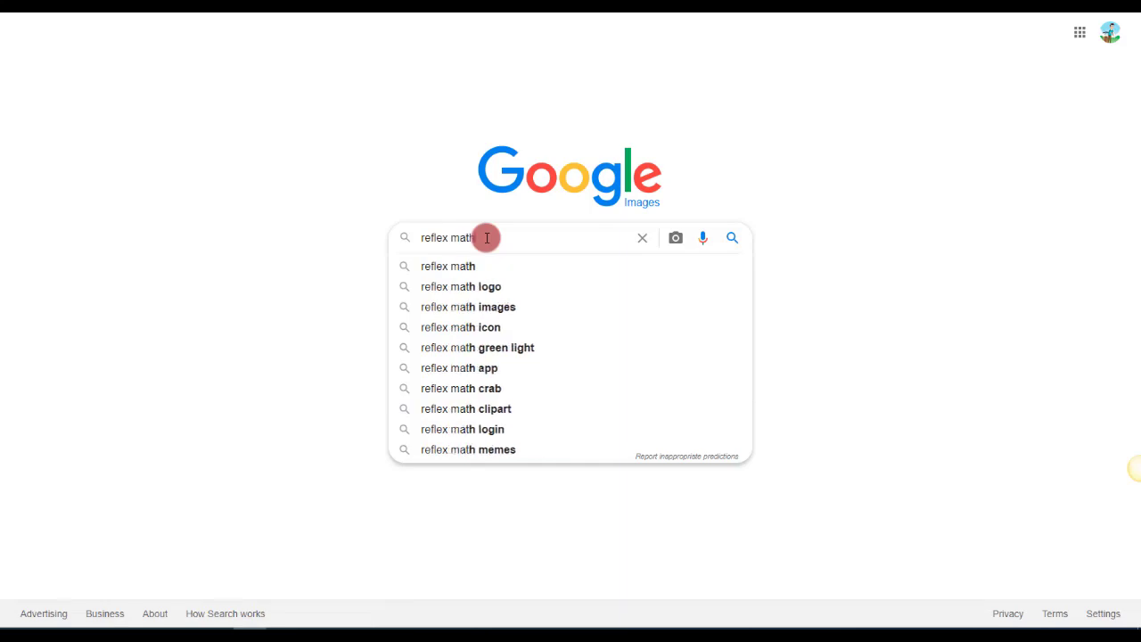
key(Return)
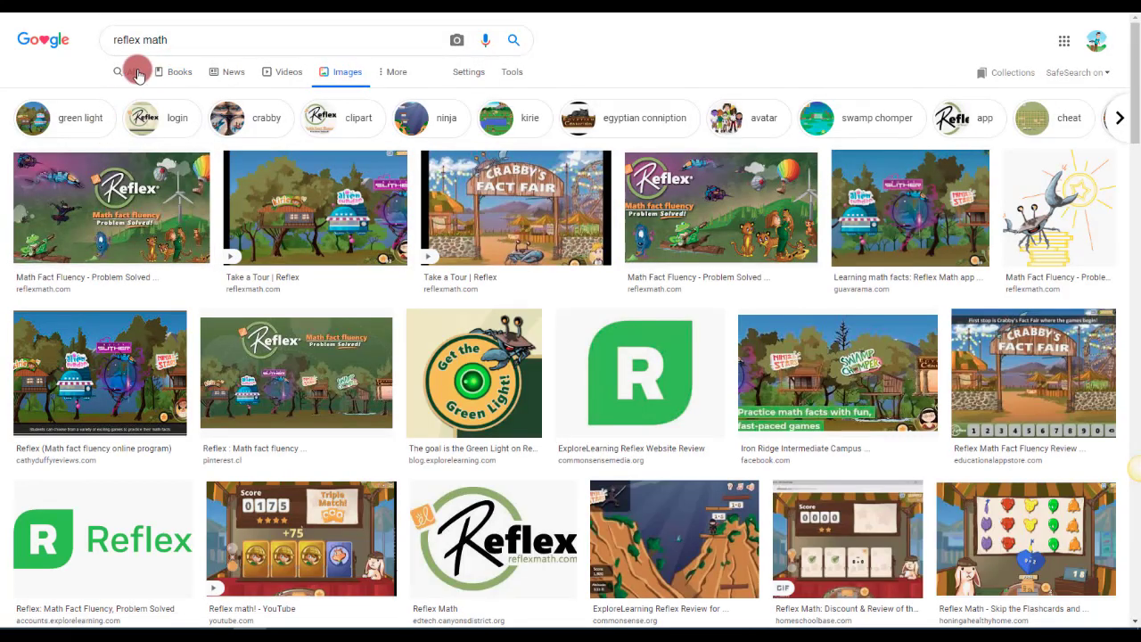
click(139, 75)
click(175, 153)
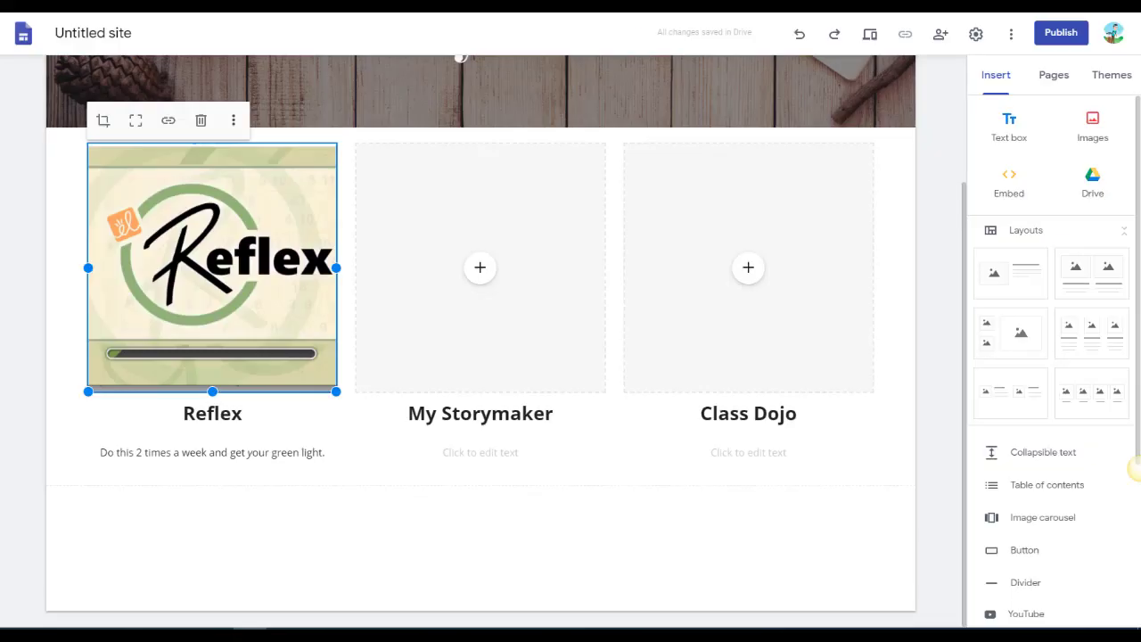
click(164, 122)
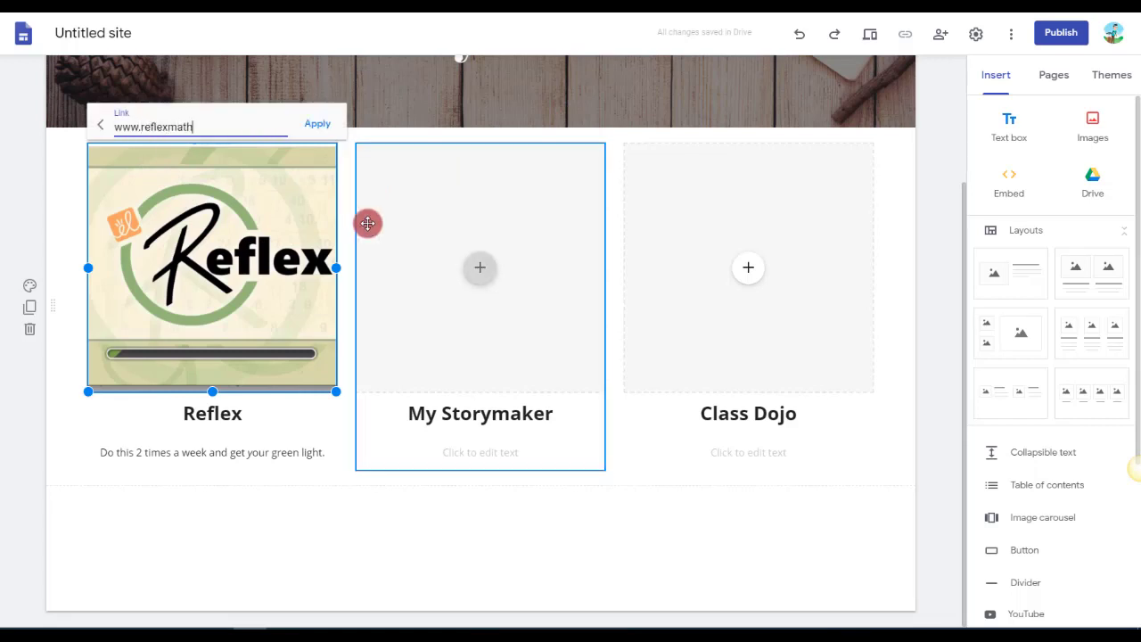
click(314, 123)
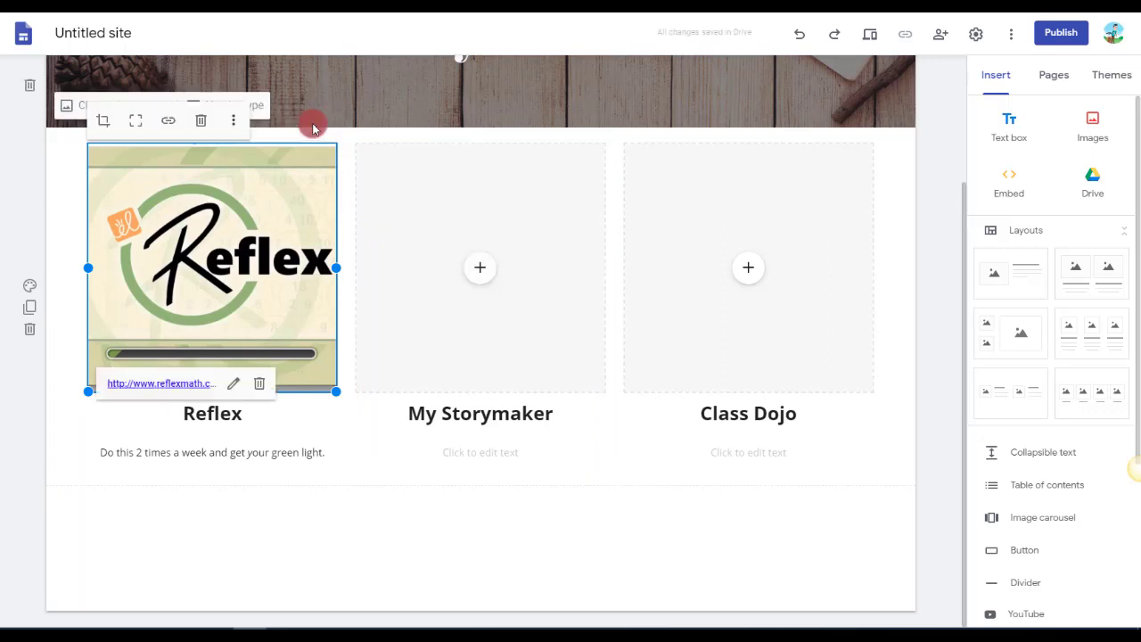
click(156, 387)
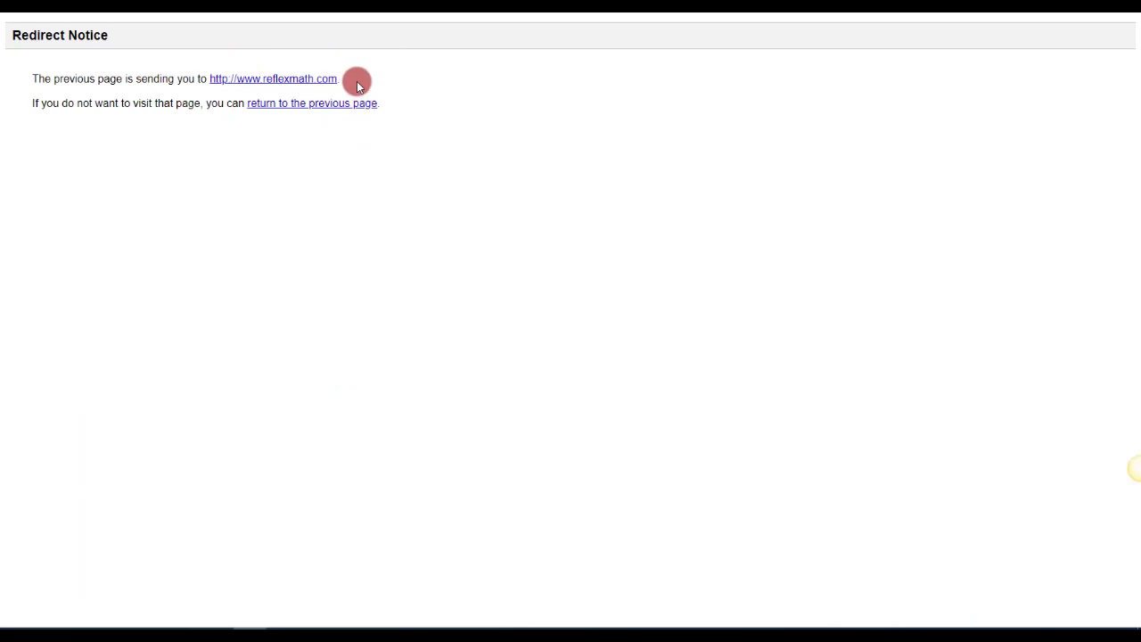
drag(357, 81, 209, 78)
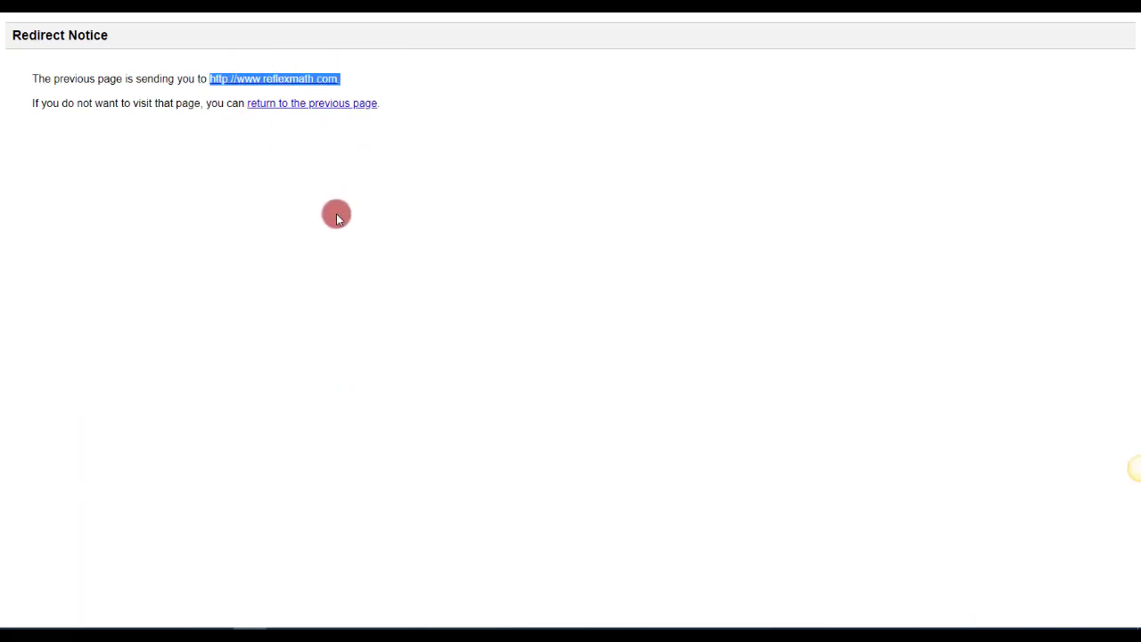
click(311, 79)
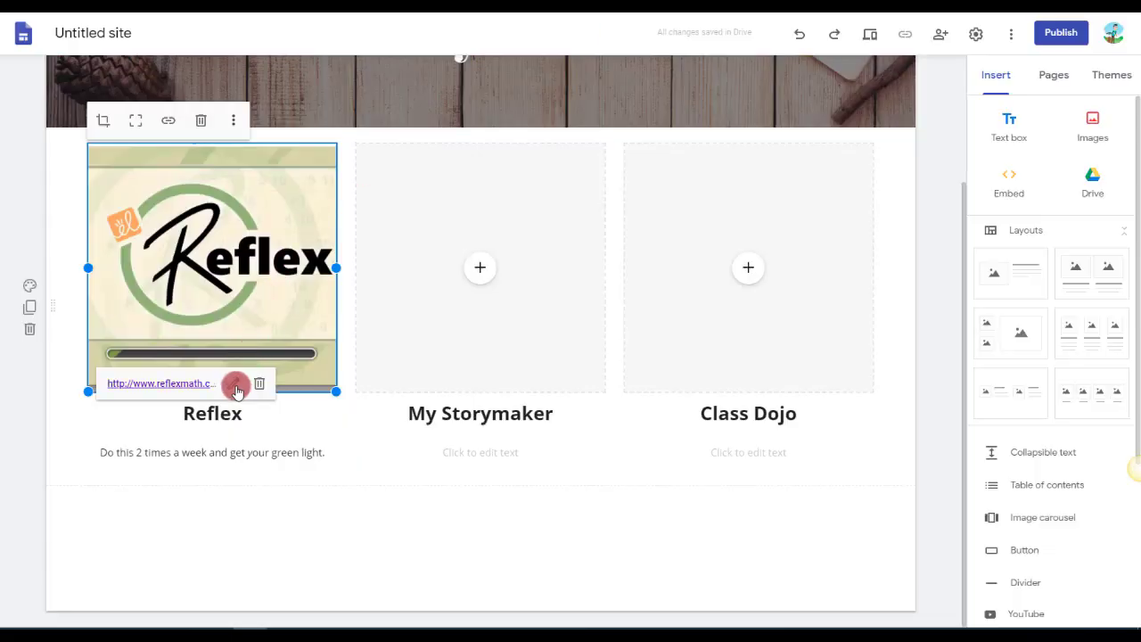
click(233, 388)
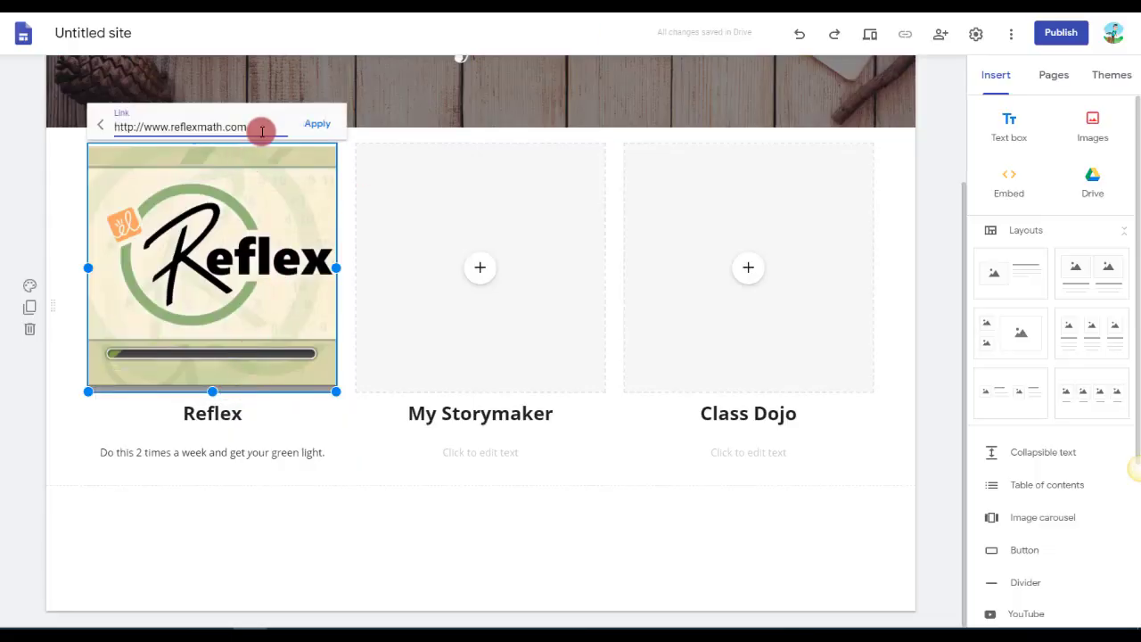
drag(249, 127, 96, 127)
key(ctrl+v)
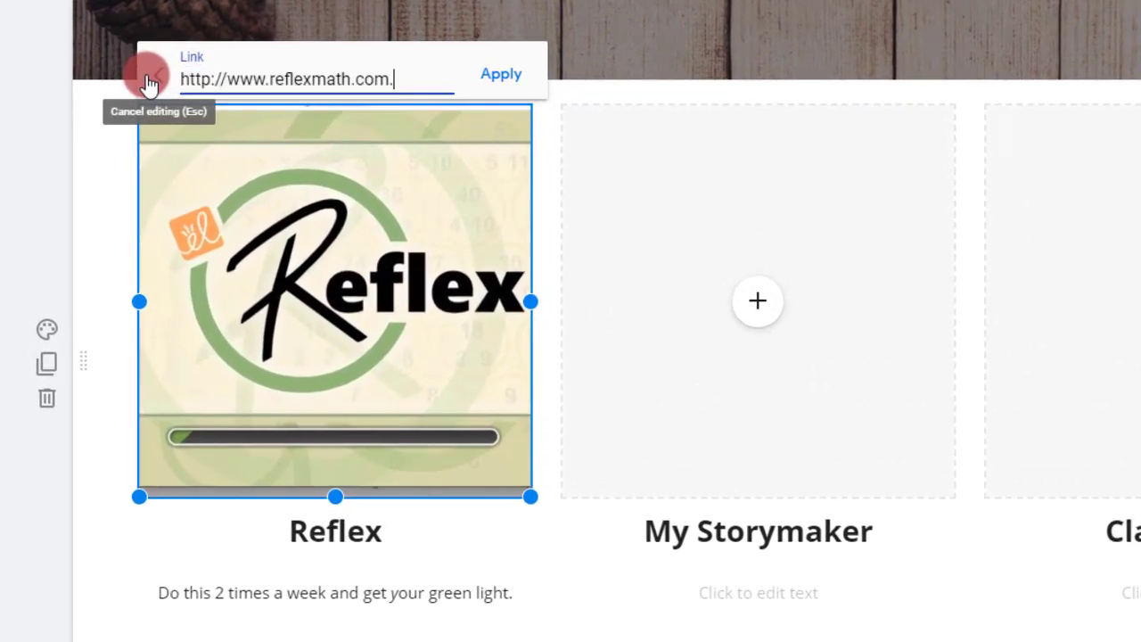
click(503, 74)
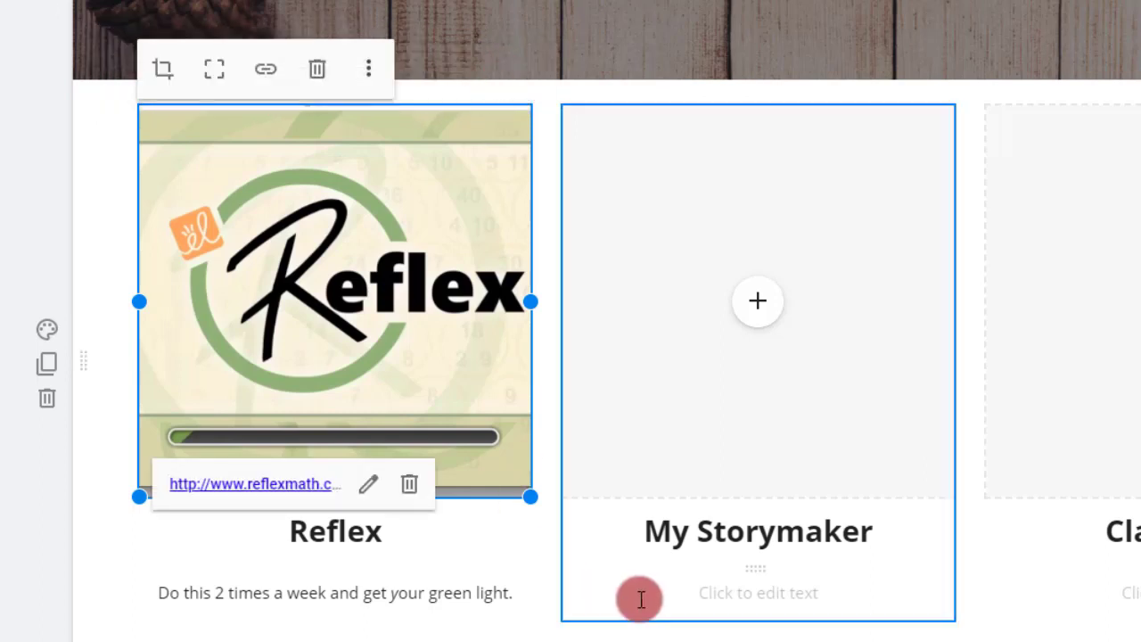
click(283, 553)
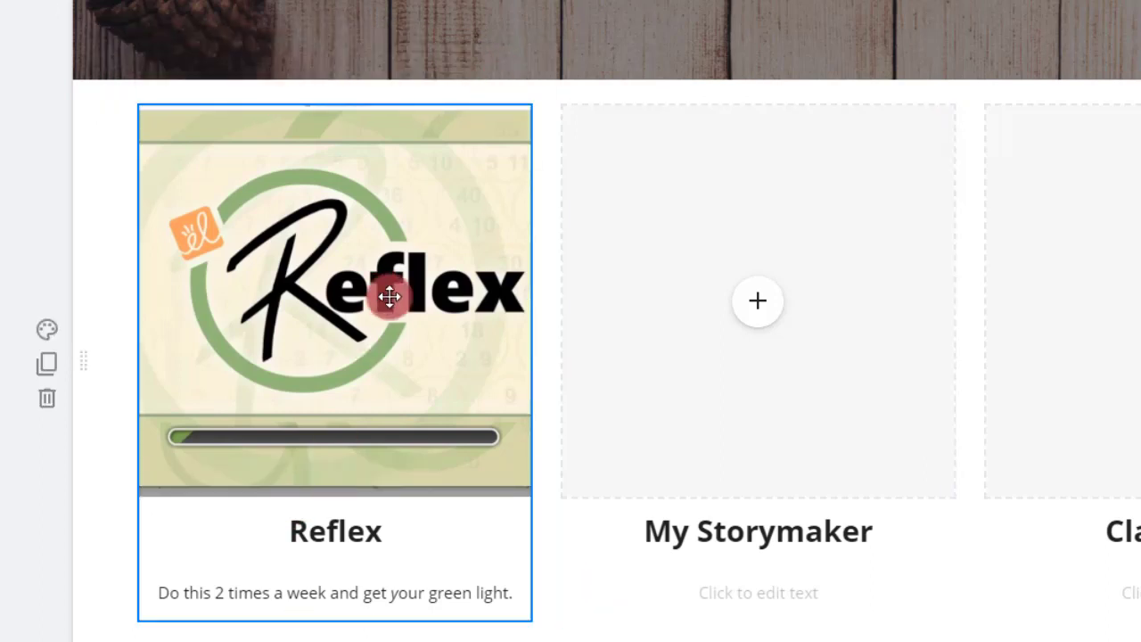
click(402, 551)
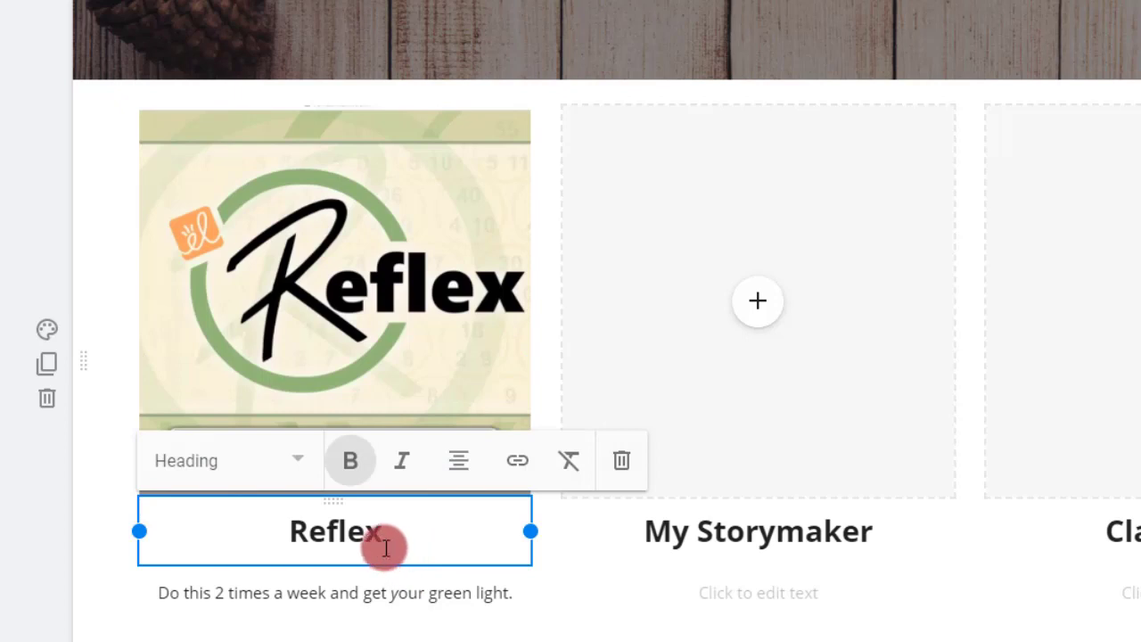
click(416, 616)
drag(386, 542, 350, 527)
drag(349, 462, 265, 467)
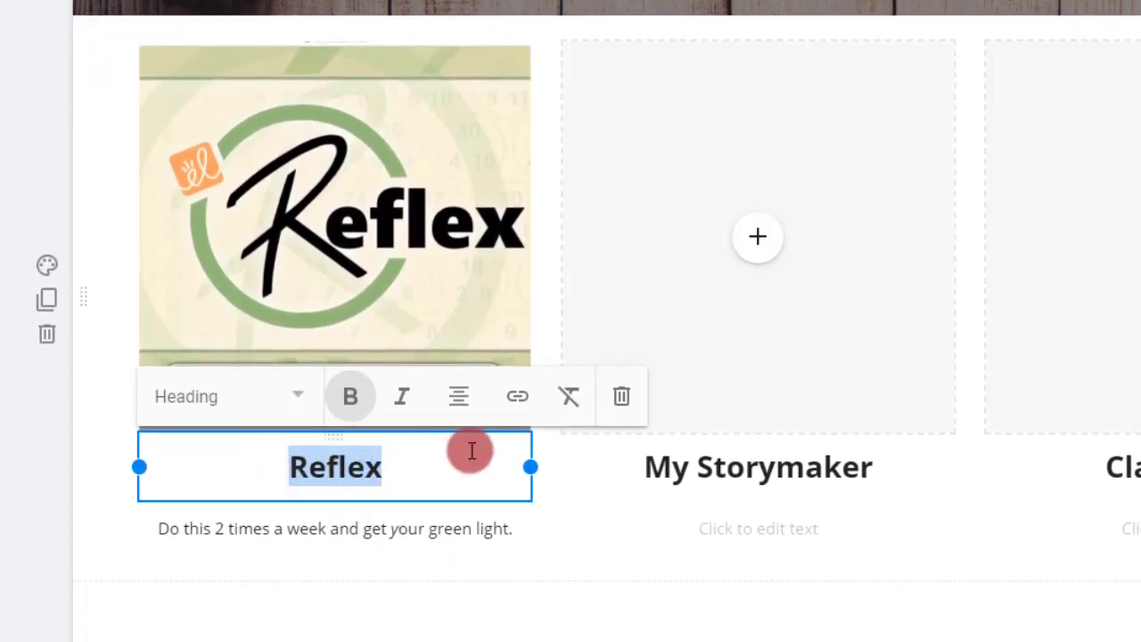
click(518, 401)
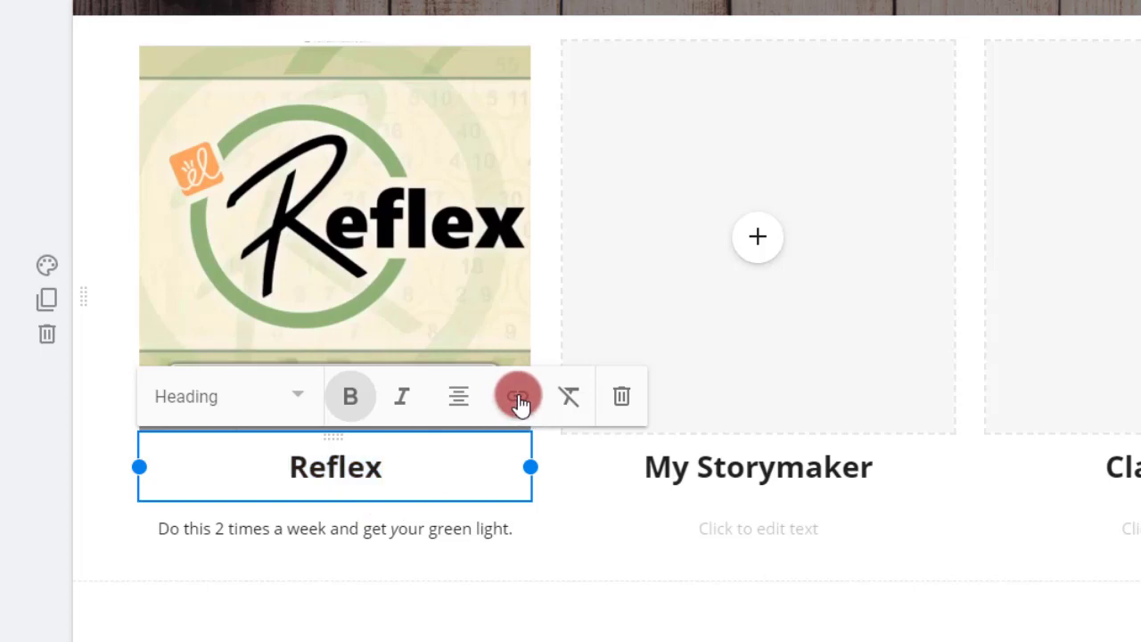
text(http://www.reflexmath.com.)
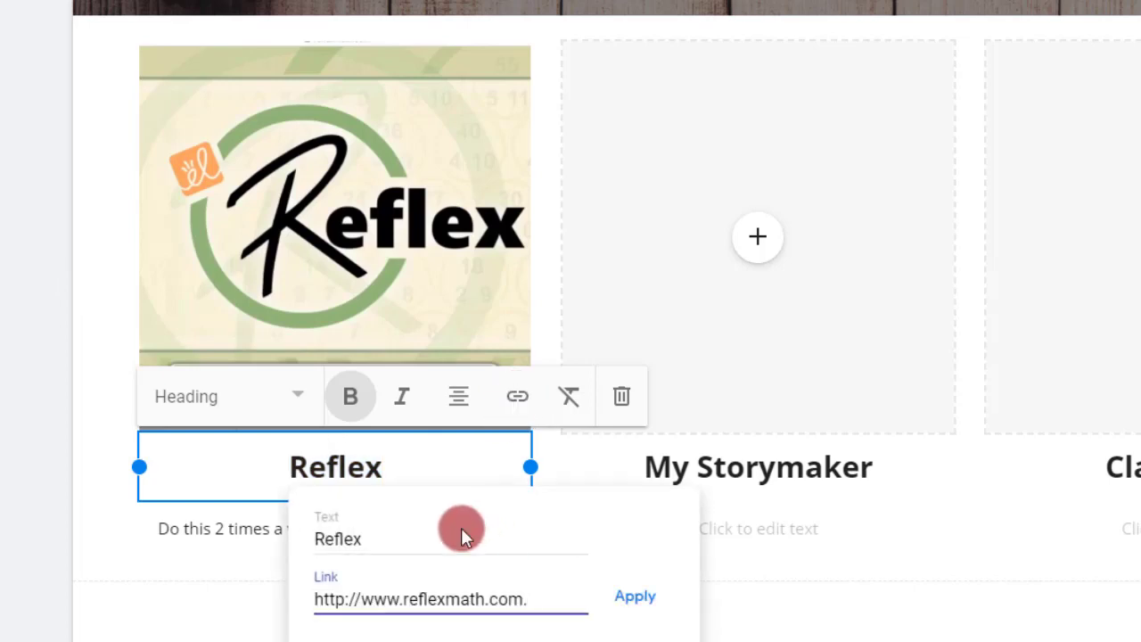
click(640, 599)
click(275, 500)
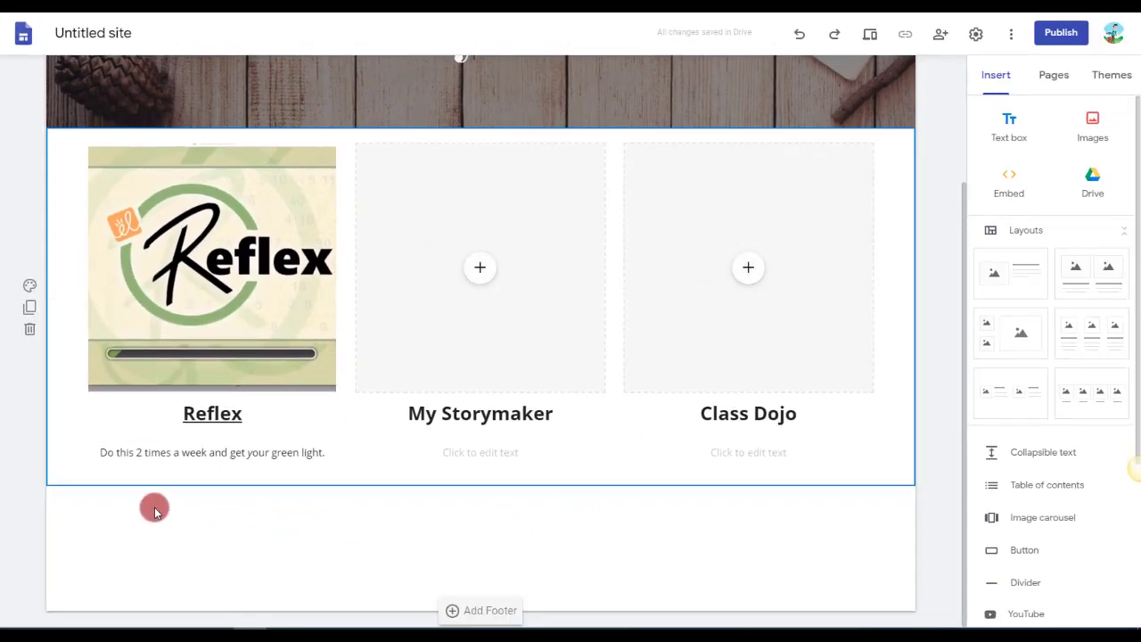
Insert a layout with one image beside text below the three columns and move its image placeholder to the right of the text.
double_click(194, 533)
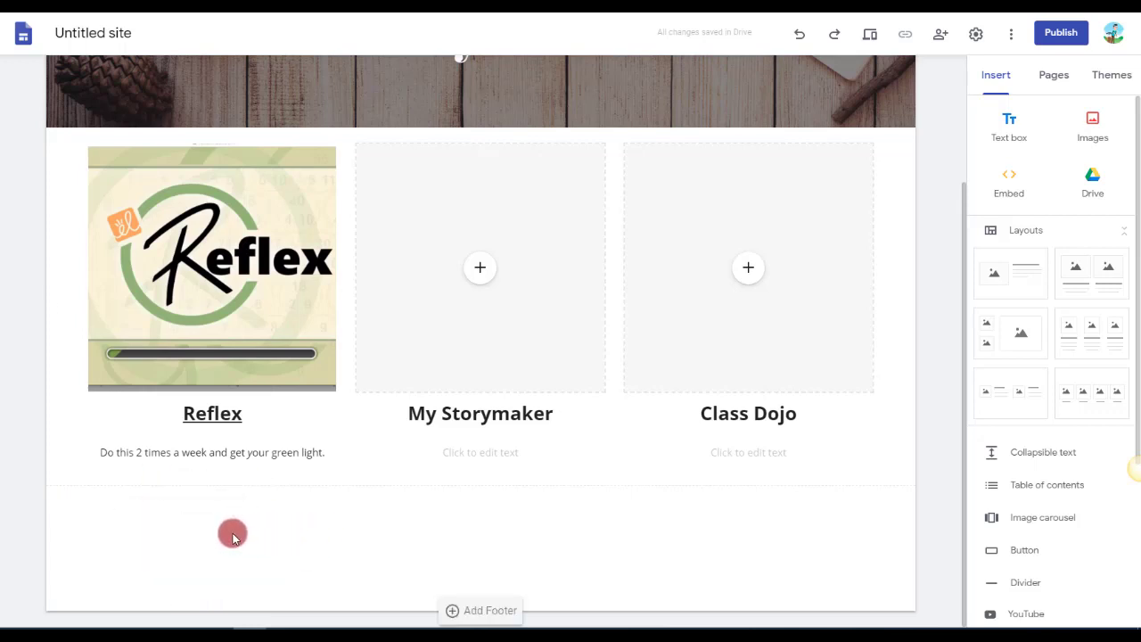
click(1010, 281)
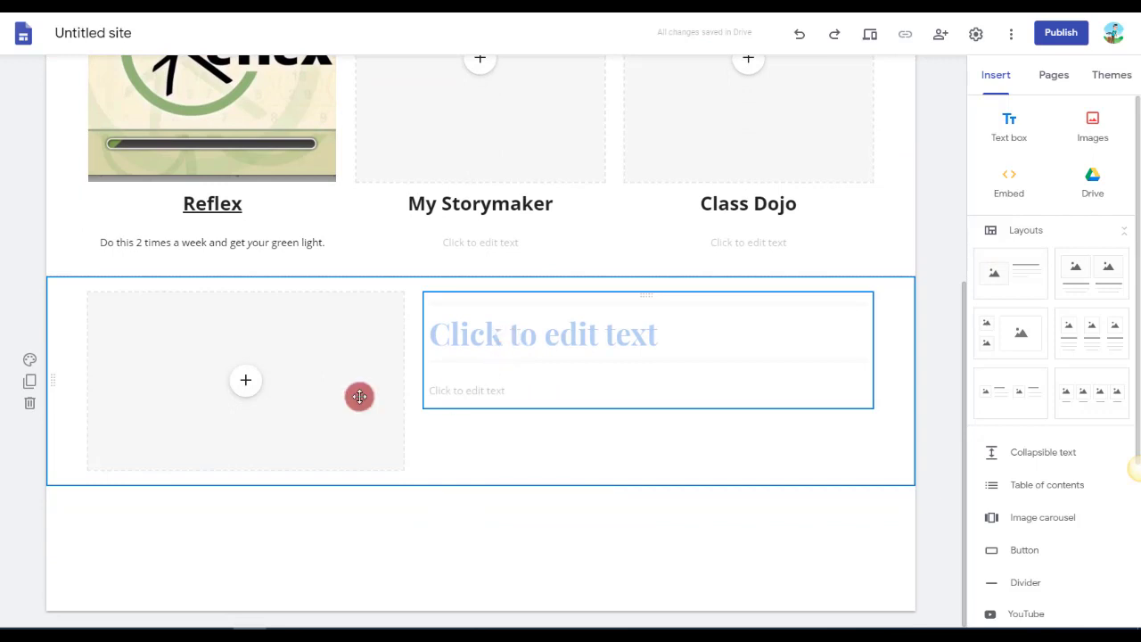
drag(283, 387, 888, 375)
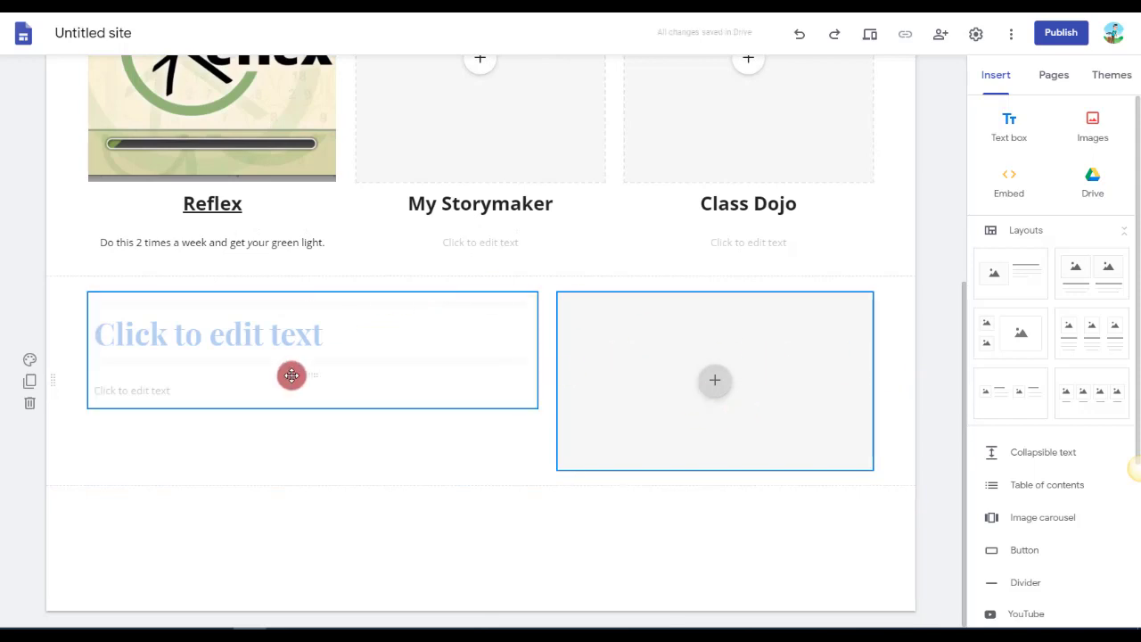
Add an extra text box beneath the body text of the new image-and-text section.
click(366, 403)
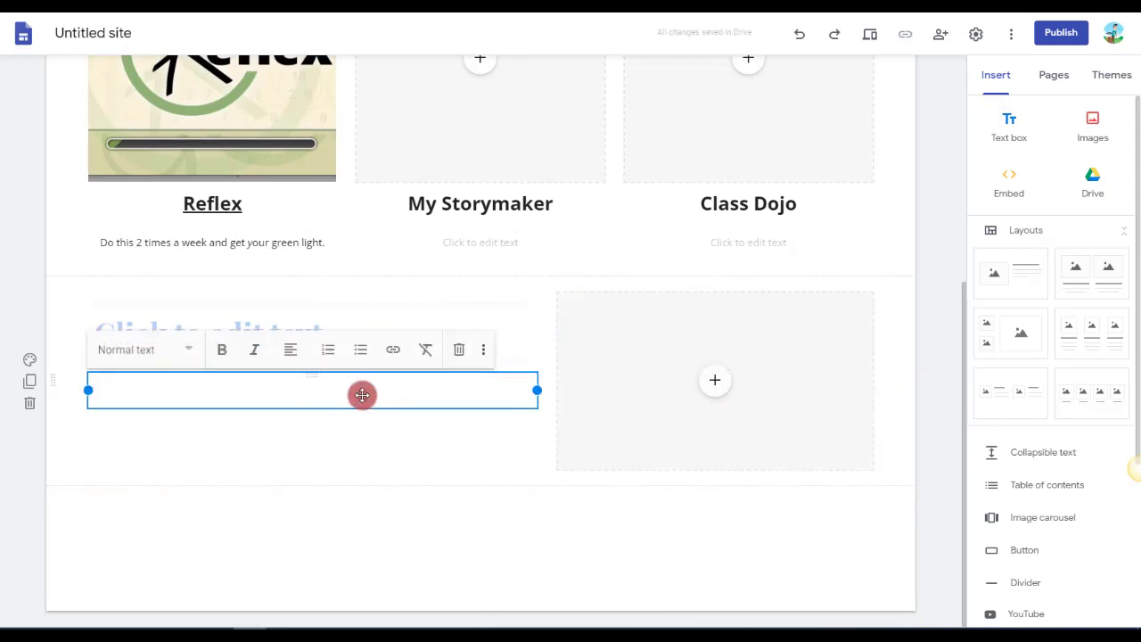
click(364, 451)
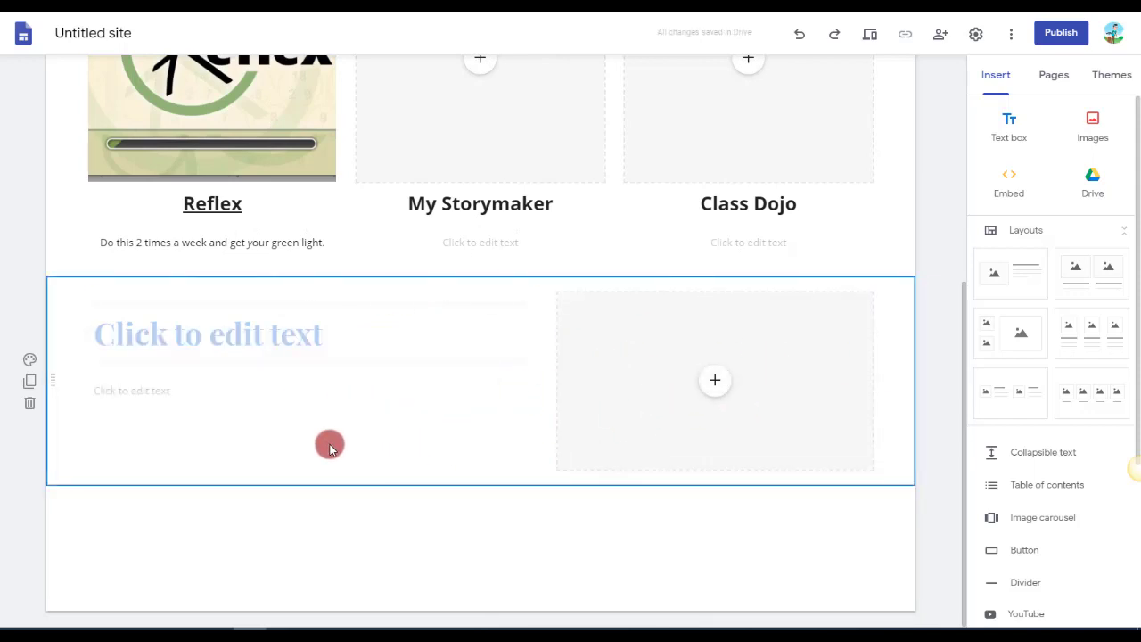
double_click(331, 449)
click(331, 448)
click(212, 468)
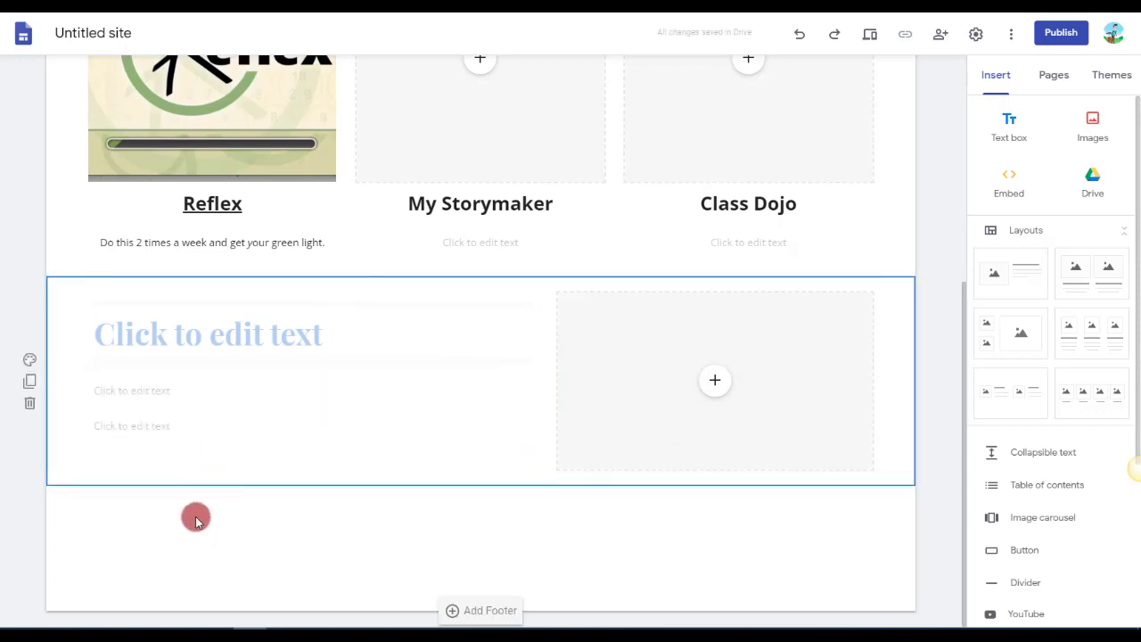
Delete both body text boxes beneath the new section's heading.
click(169, 428)
click(82, 432)
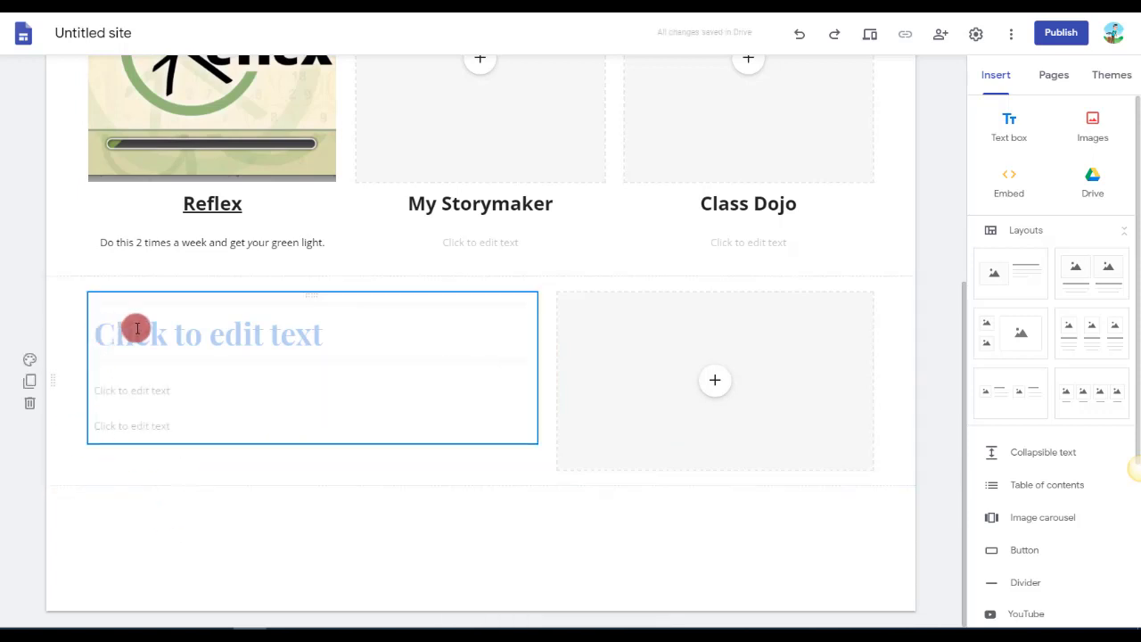
click(133, 425)
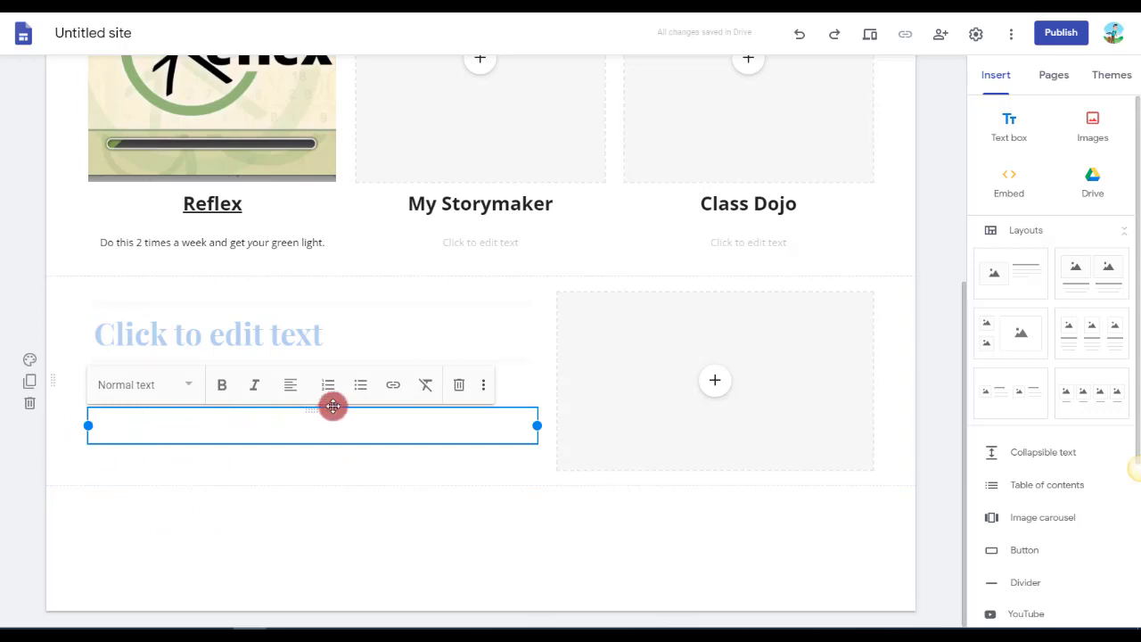
click(455, 385)
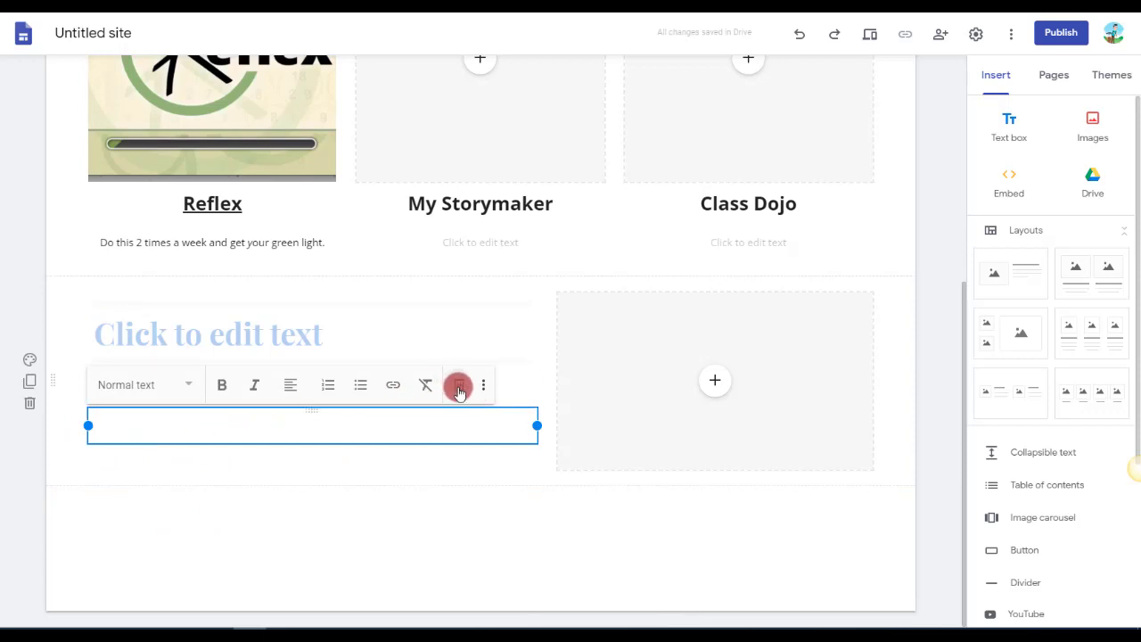
click(207, 387)
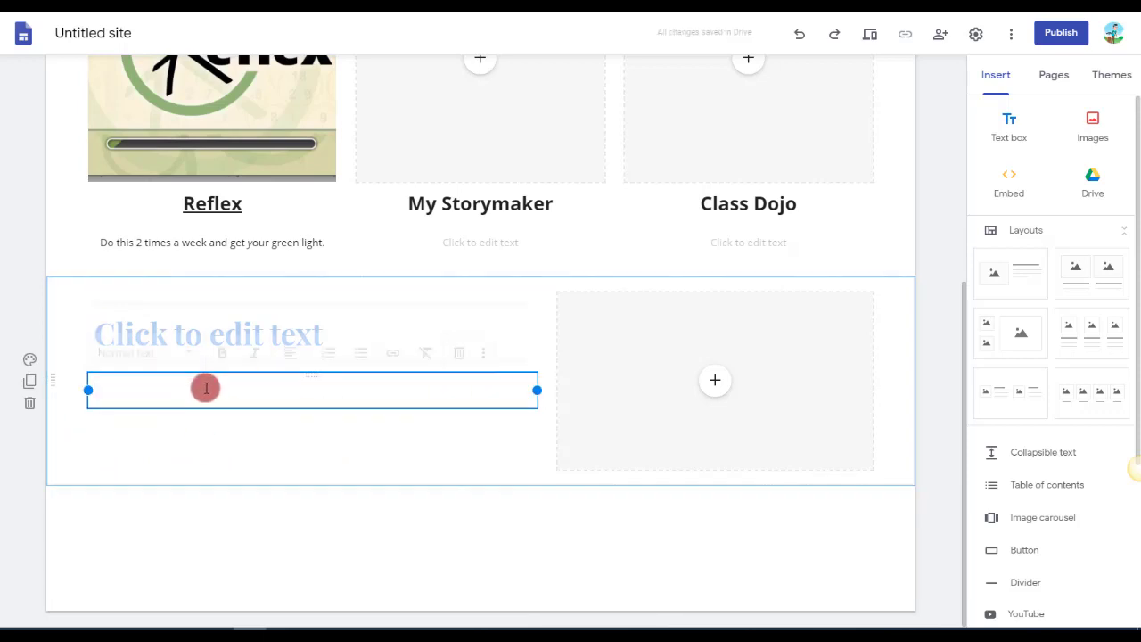
click(457, 354)
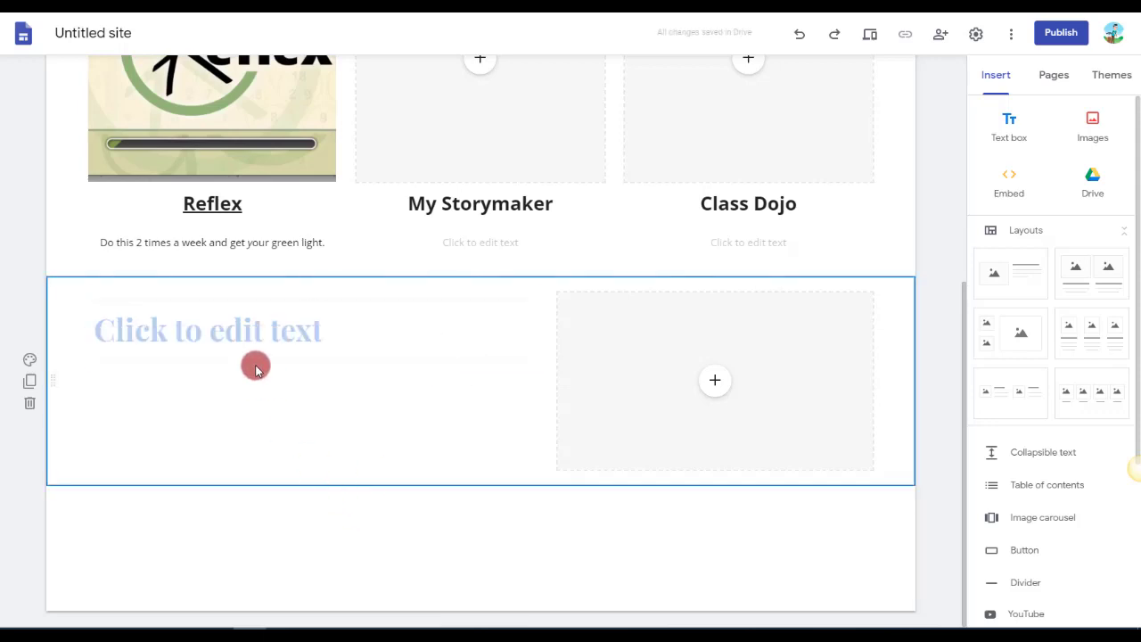
Move the new section's image placeholder directly beneath its heading so they form one group.
click(266, 336)
click(657, 390)
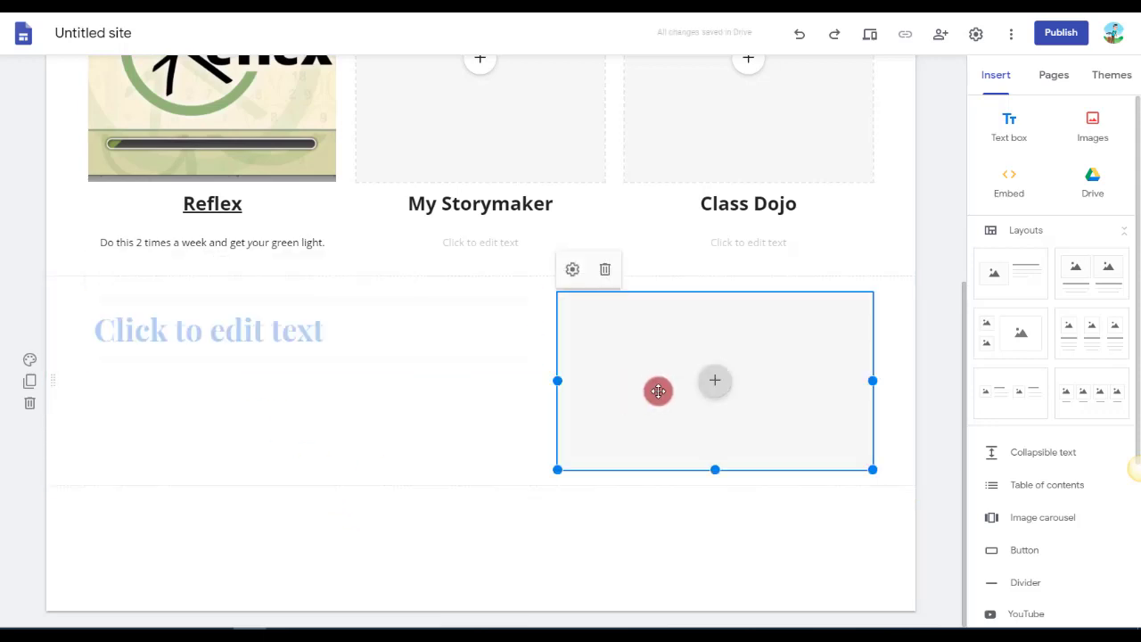
drag(657, 390, 178, 403)
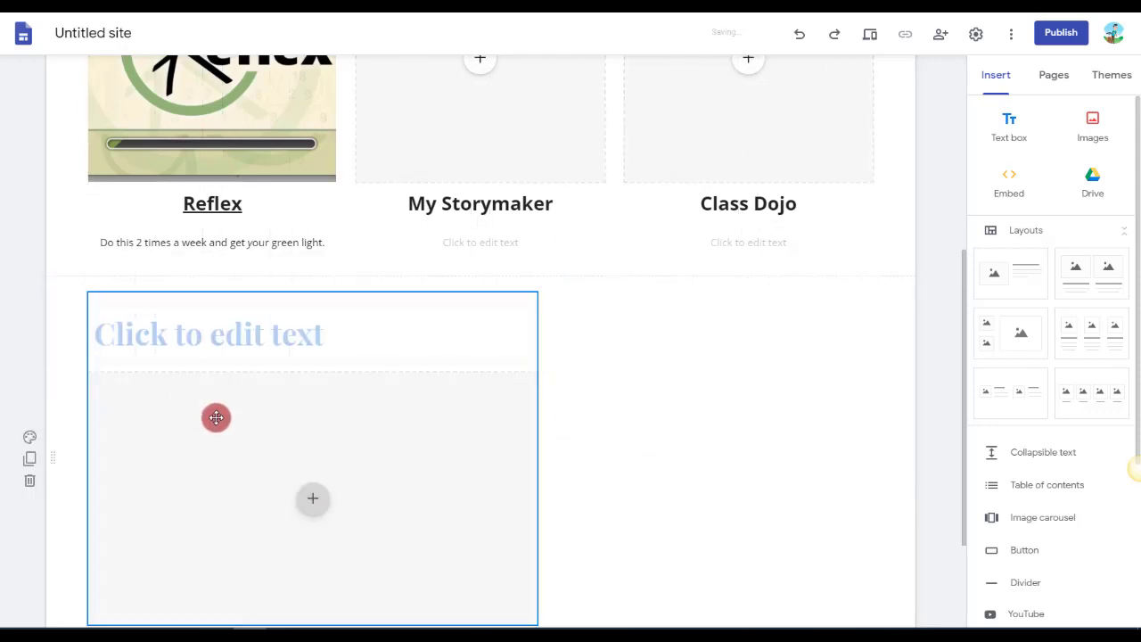
scroll(612, 472, down, 2)
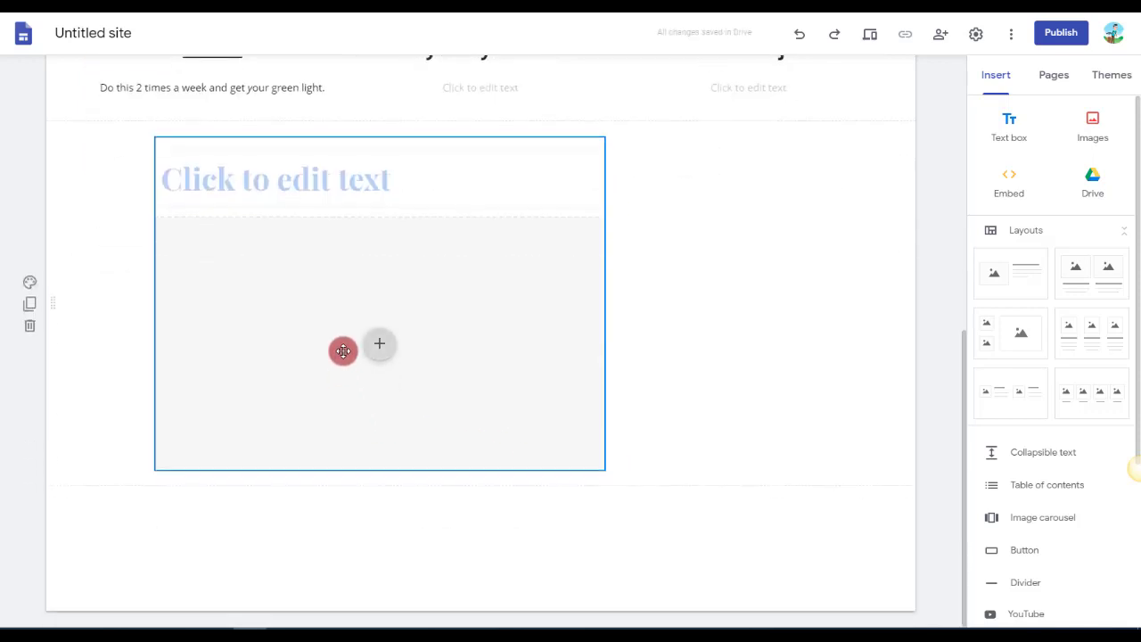
Move the heading-and-image group to the left side of its section and duplicate the section.
drag(342, 349, 209, 283)
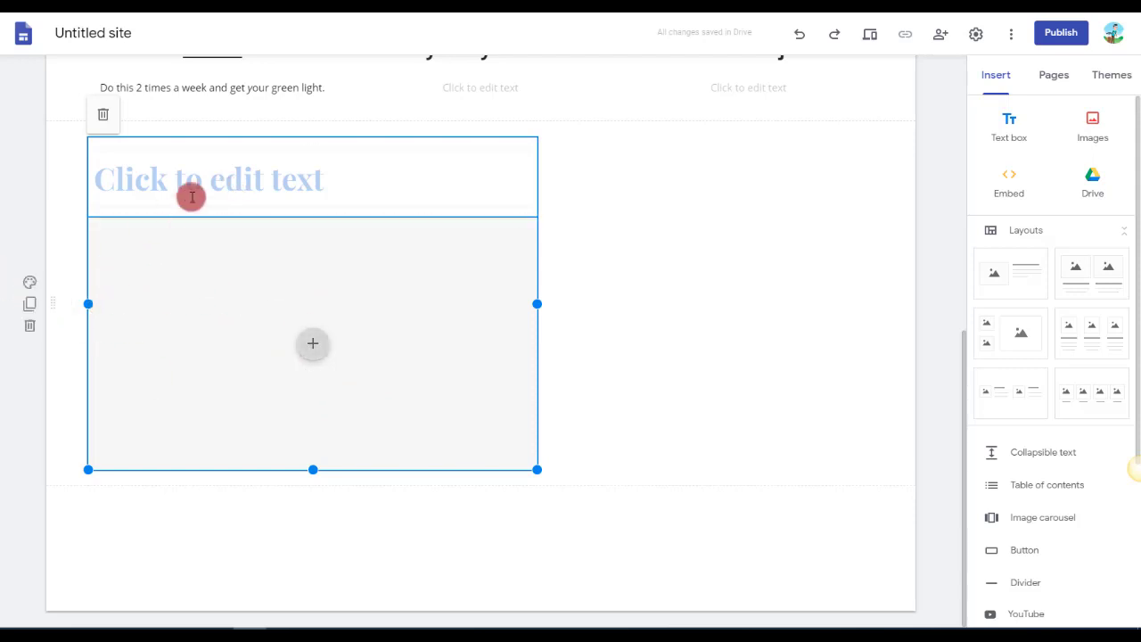
click(31, 305)
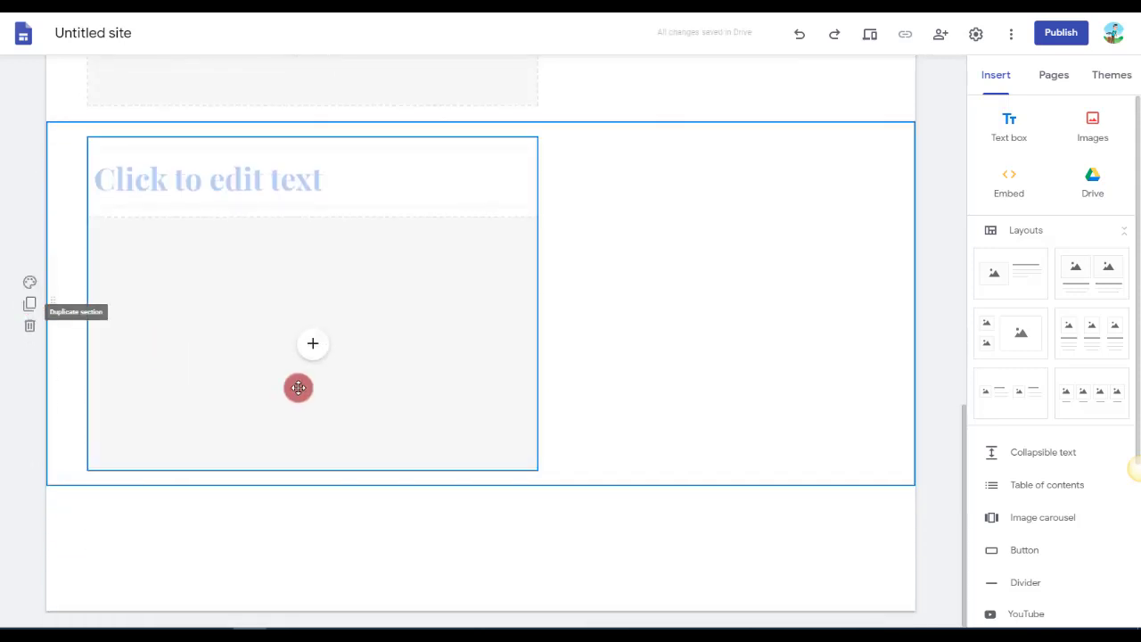
Set the background of the original heading-and-image section to Emphasis 2.
scroll(326, 387, up, 2)
scroll(330, 378, up, 2)
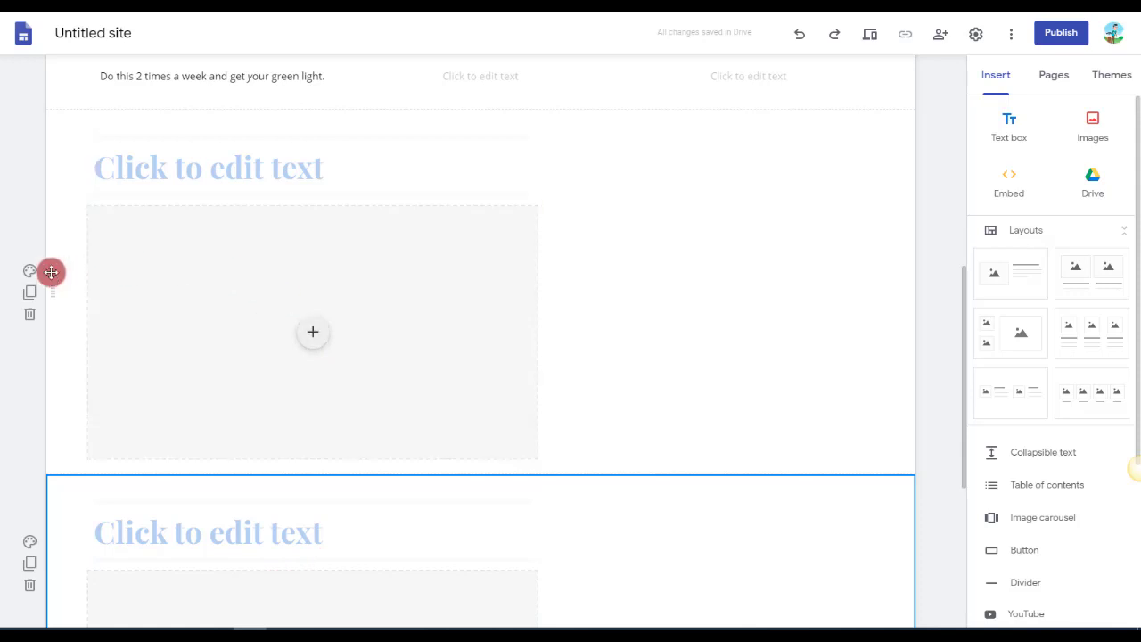
click(29, 272)
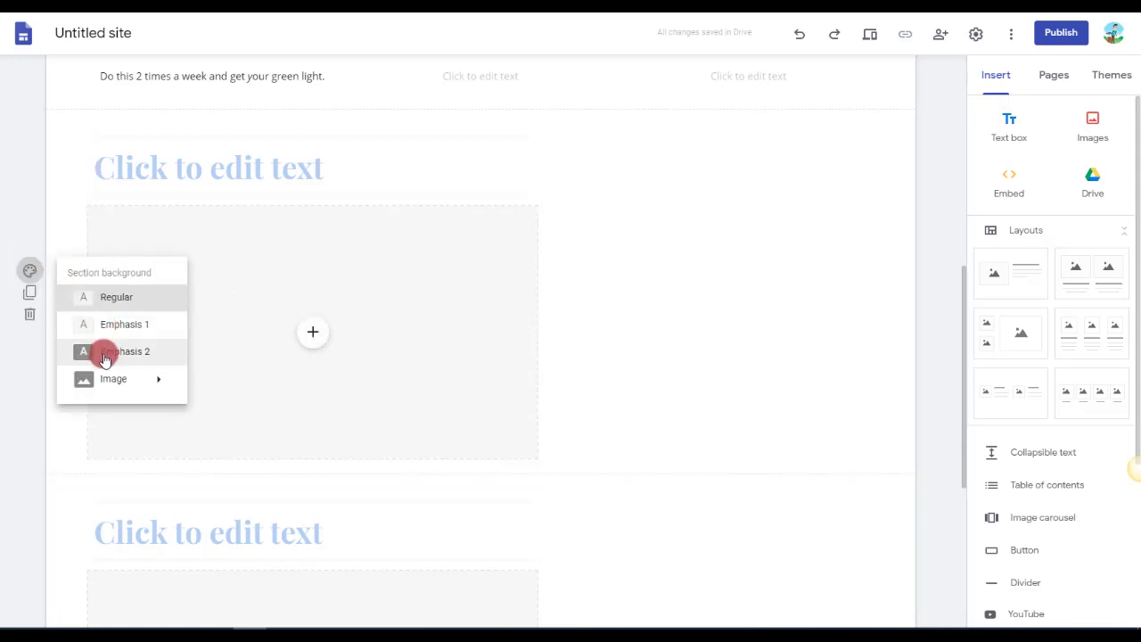
click(104, 355)
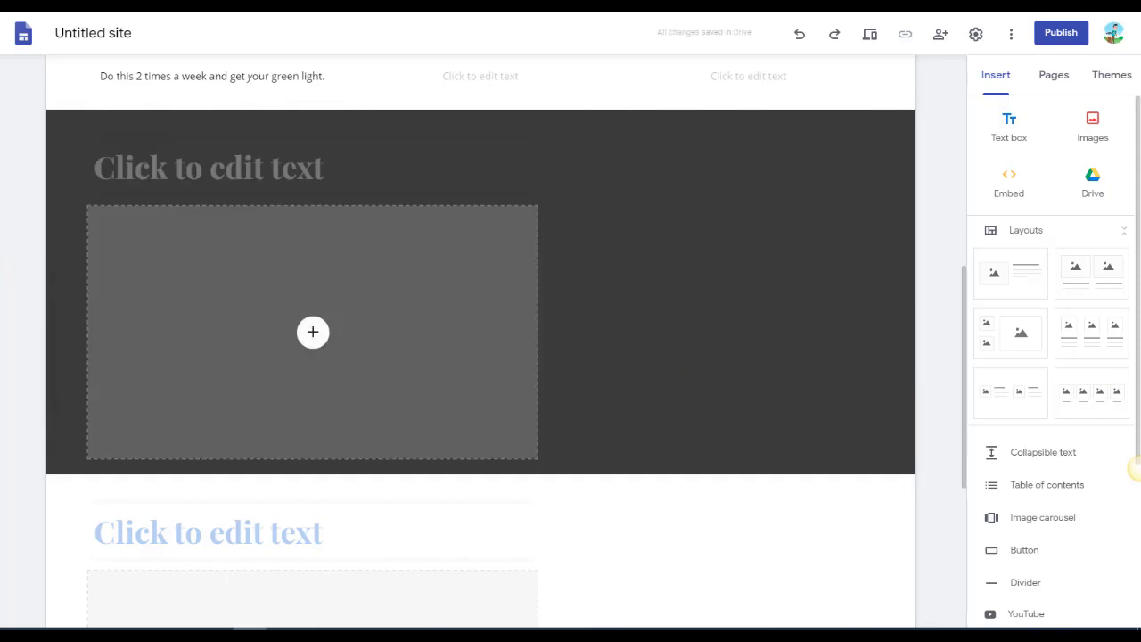
Try the Vision theme in purple and the Diplomat theme, and apply the Aristotle theme in blue.
click(1119, 73)
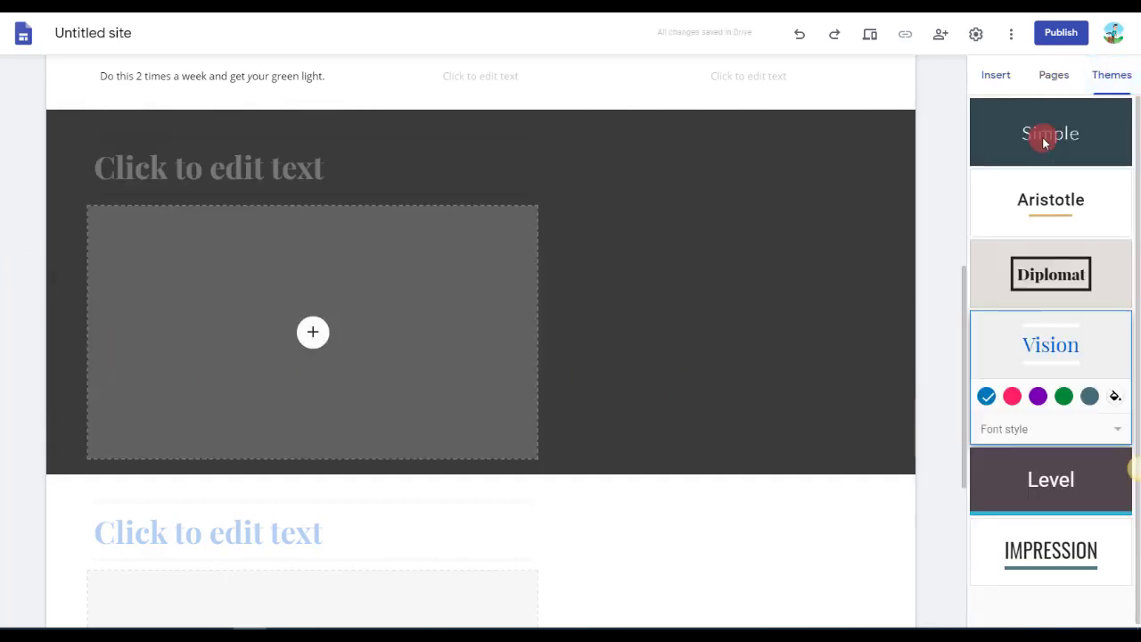
click(1039, 398)
click(1069, 266)
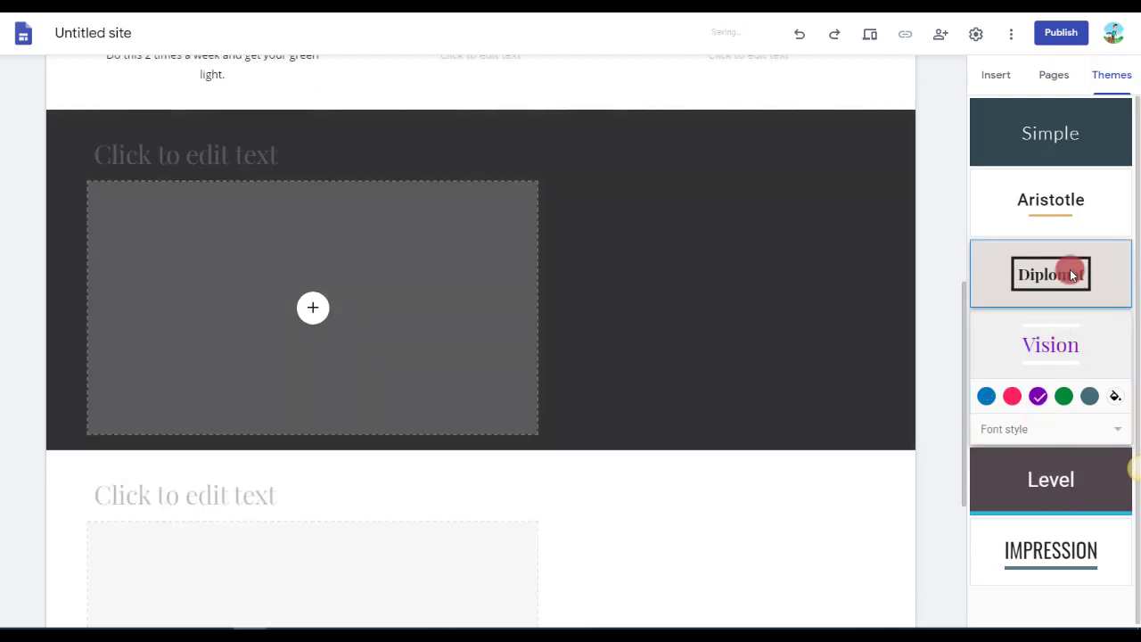
click(1061, 202)
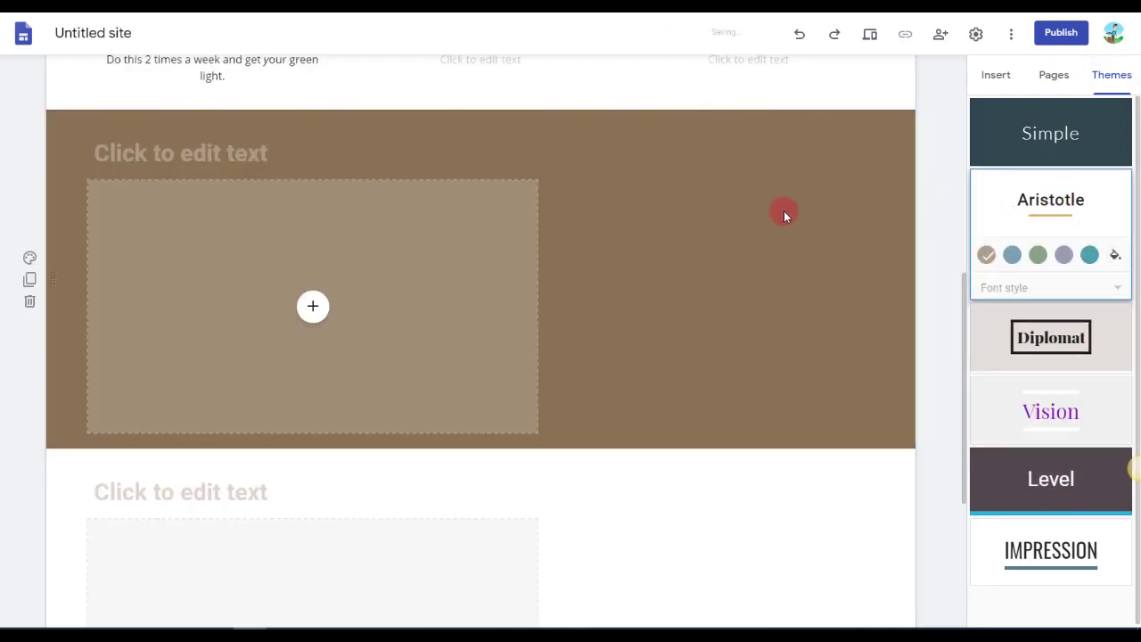
click(1036, 257)
click(1013, 255)
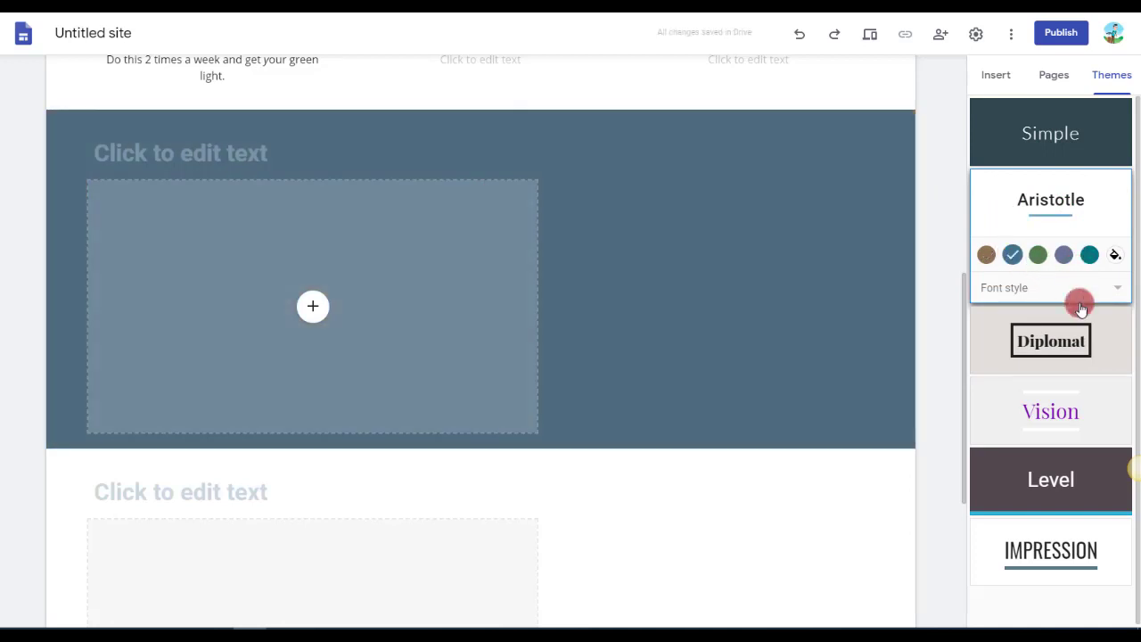
Set the background of the three-column Reflex section to Emphasis 2.
scroll(576, 273, up, 5)
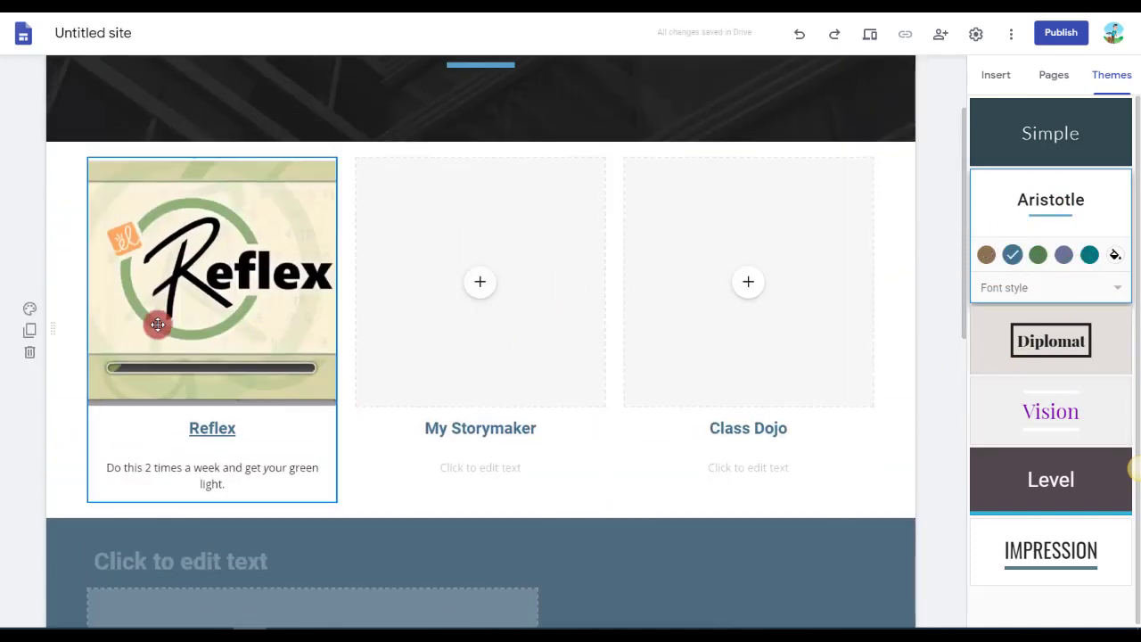
click(30, 308)
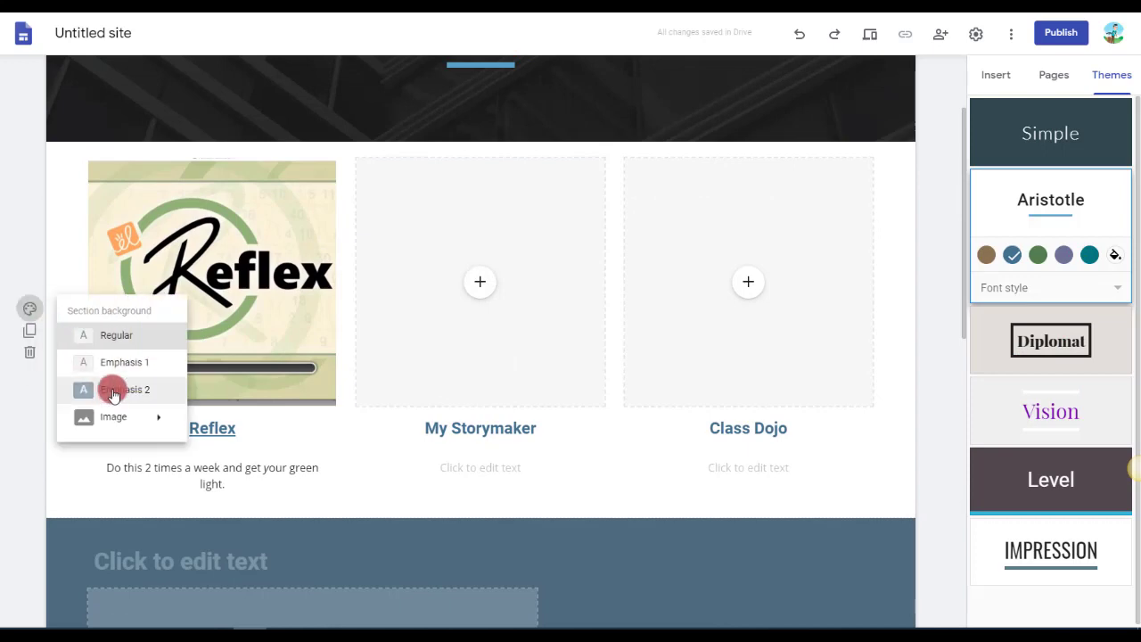
click(114, 394)
scroll(562, 530, down, 3)
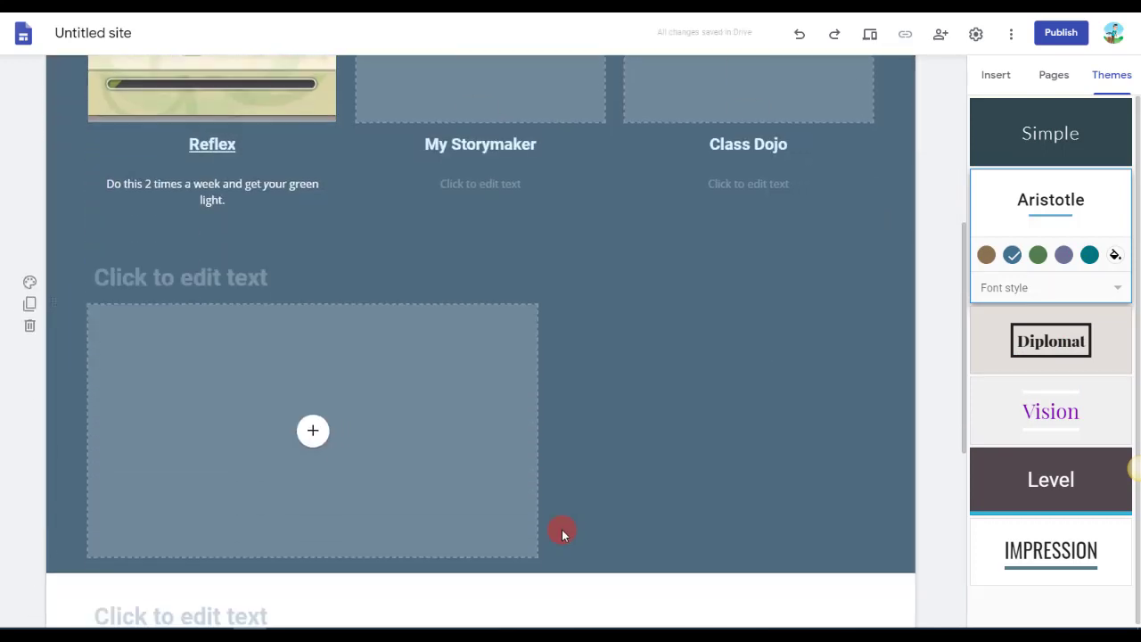
Examine the image options for the three-column section's background without choosing one.
scroll(562, 530, up, 4)
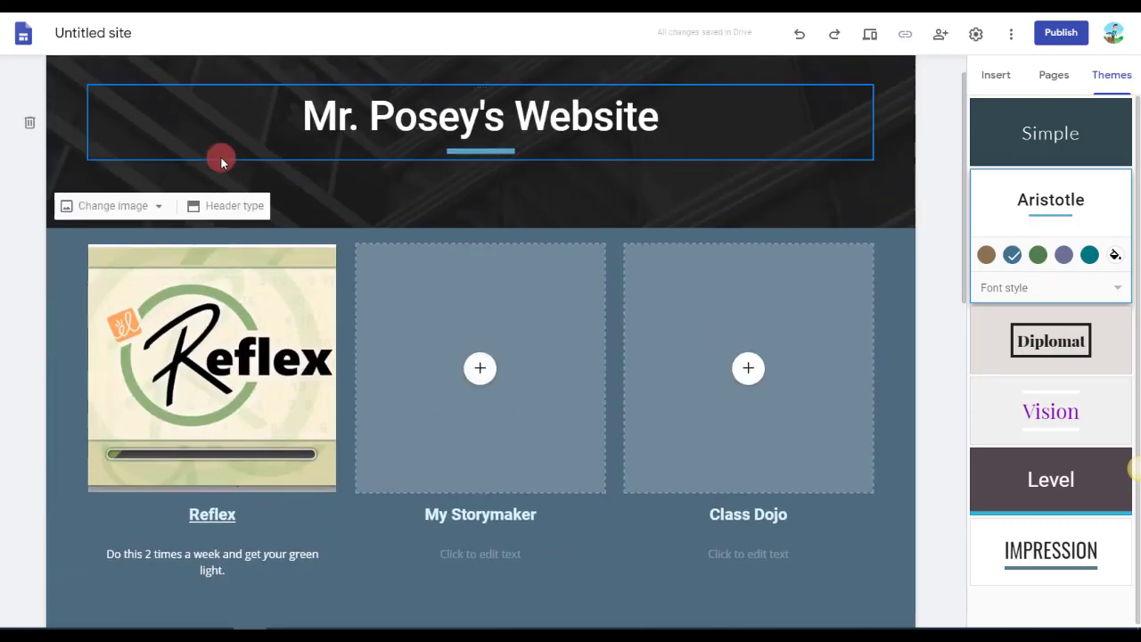
click(31, 396)
click(107, 505)
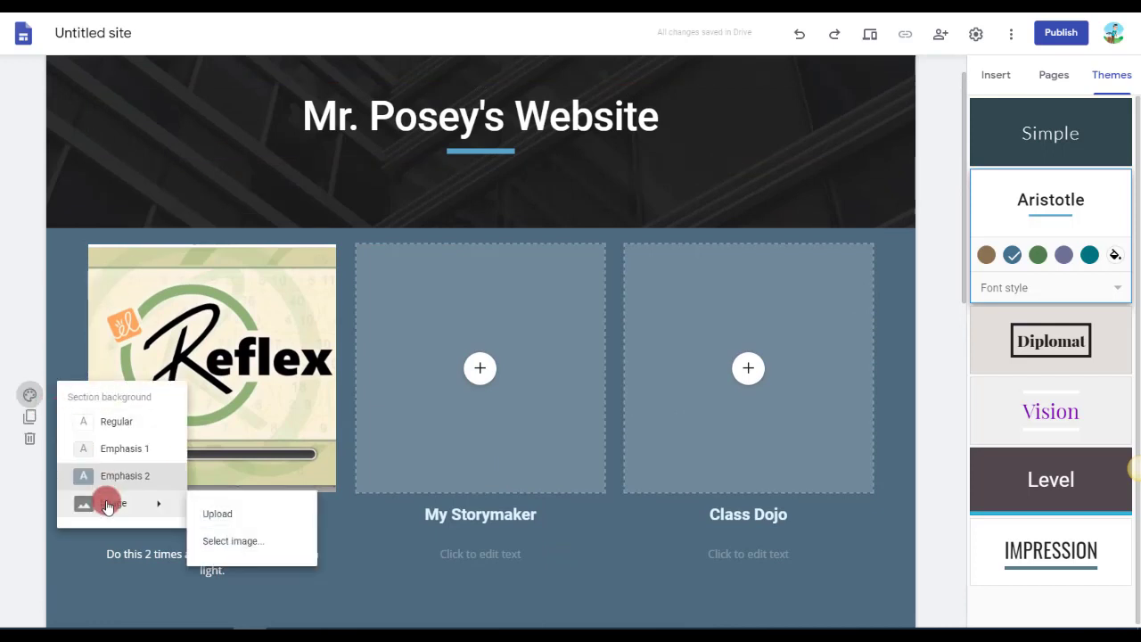
click(241, 525)
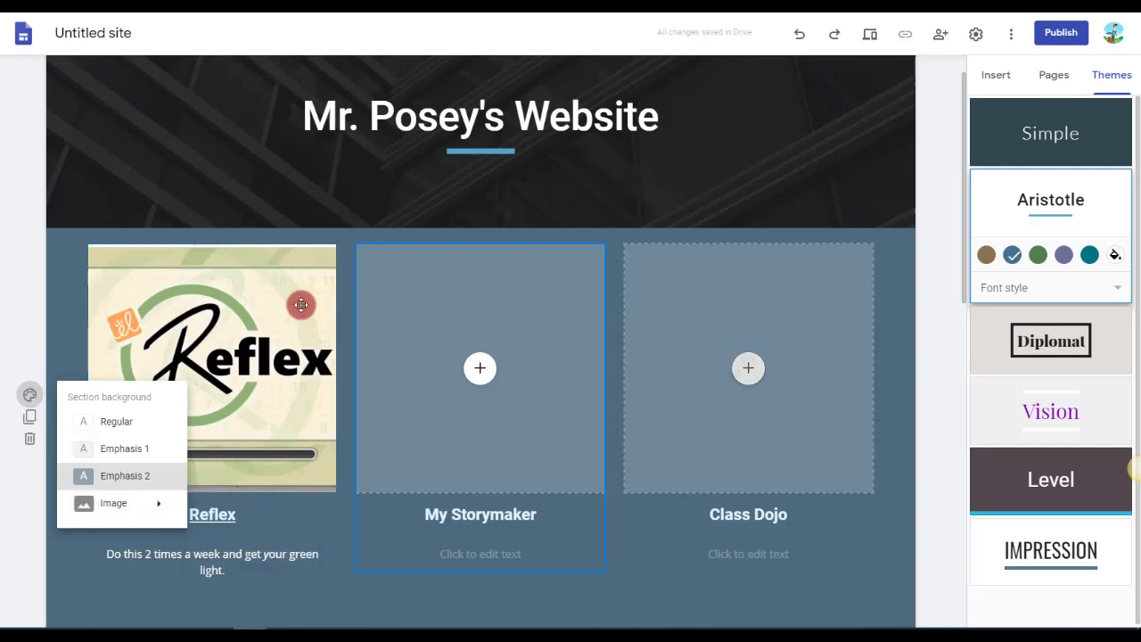
click(140, 506)
click(123, 515)
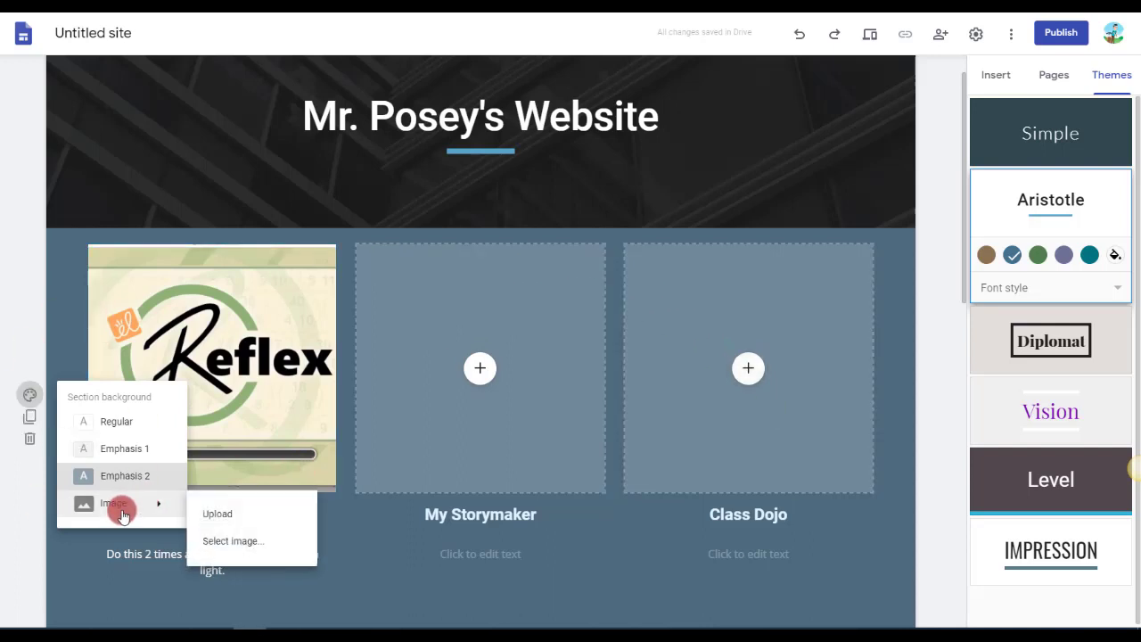
click(420, 555)
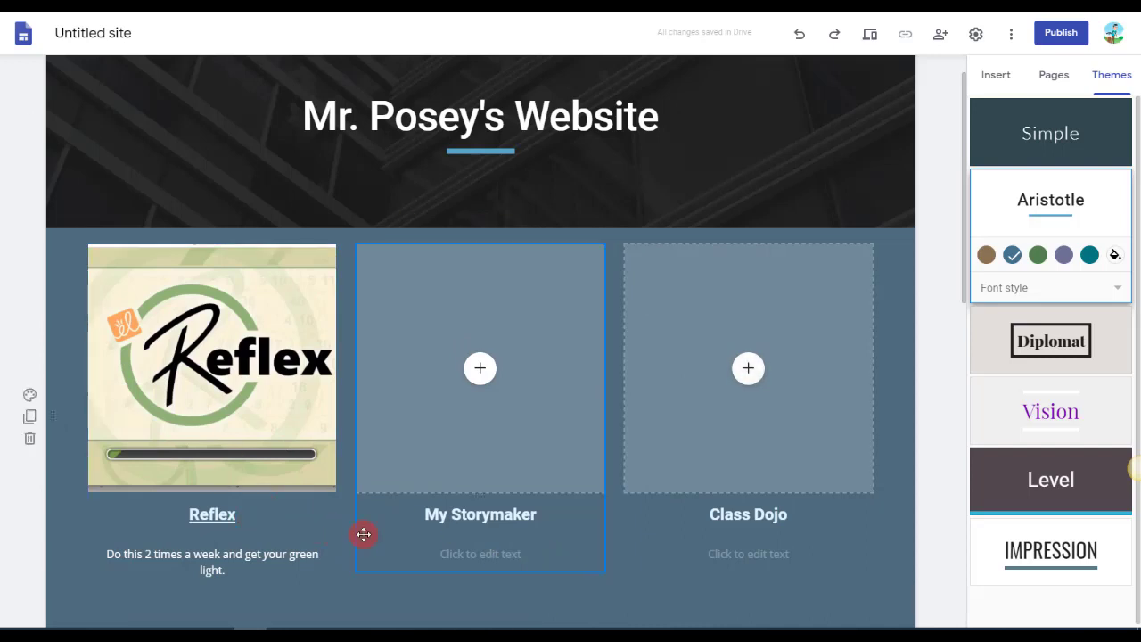
Change the text style of the linked Reflex heading to Title.
scroll(364, 534, down, 2)
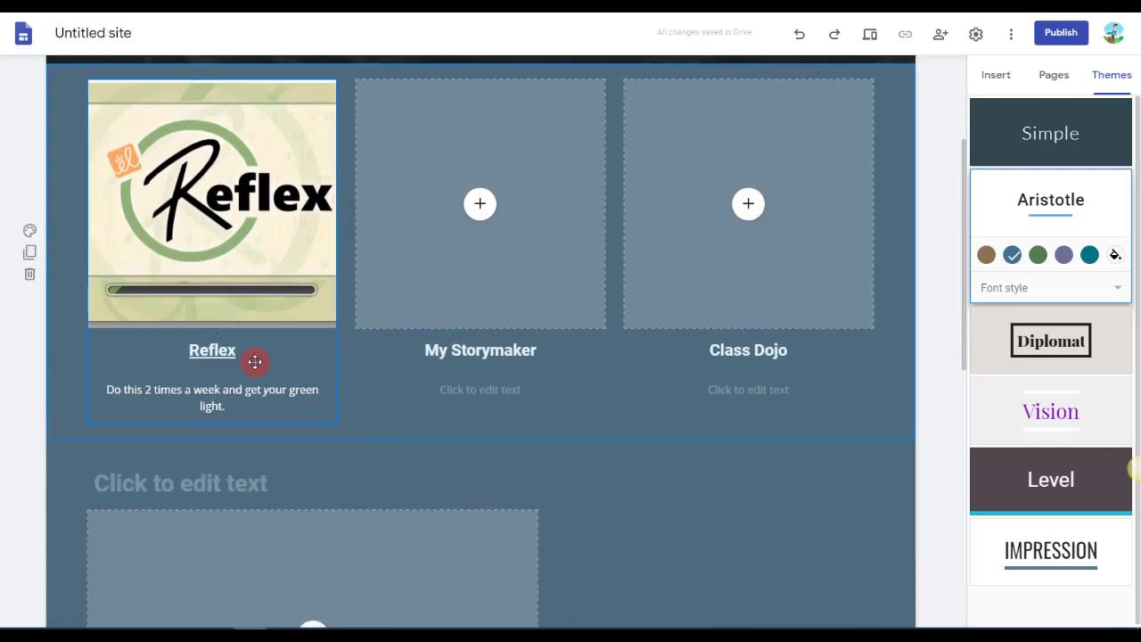
drag(243, 357, 187, 350)
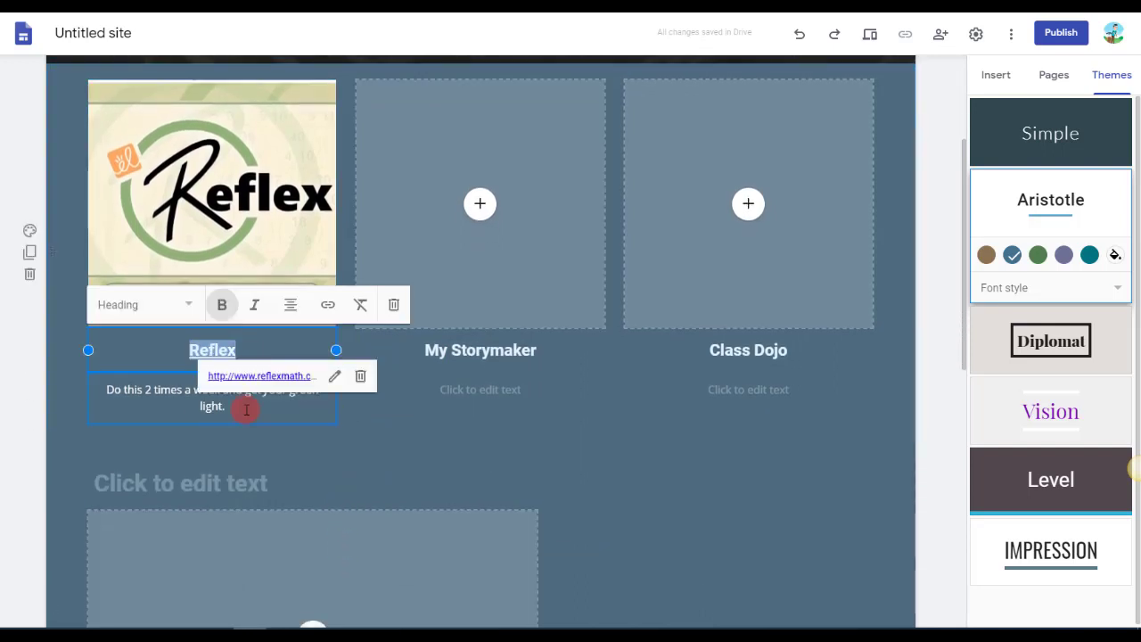
click(147, 314)
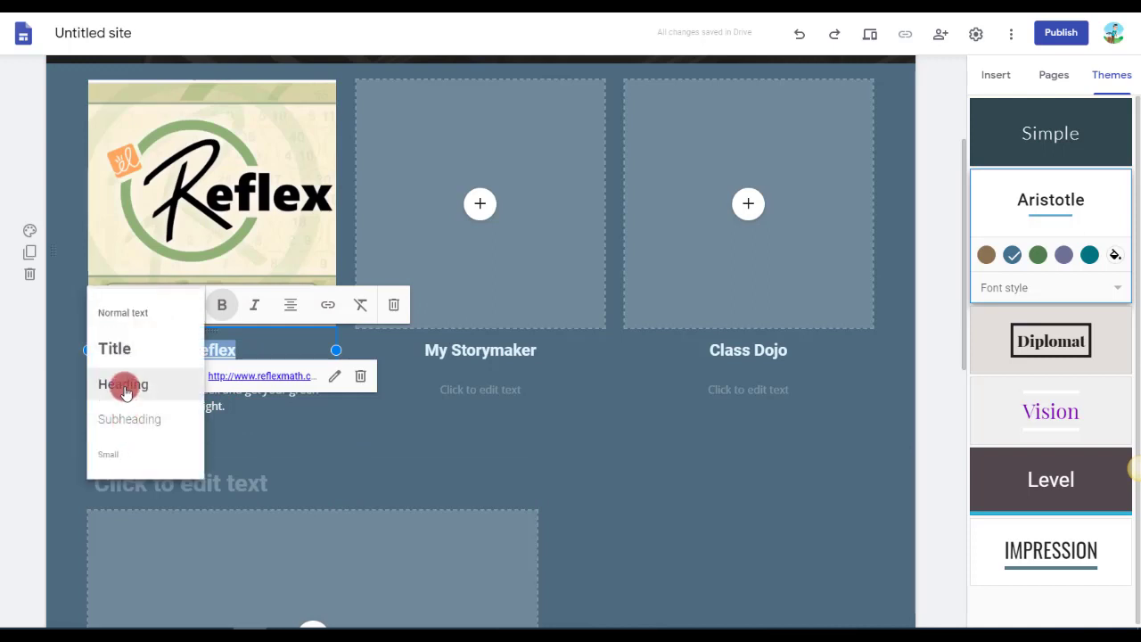
click(123, 353)
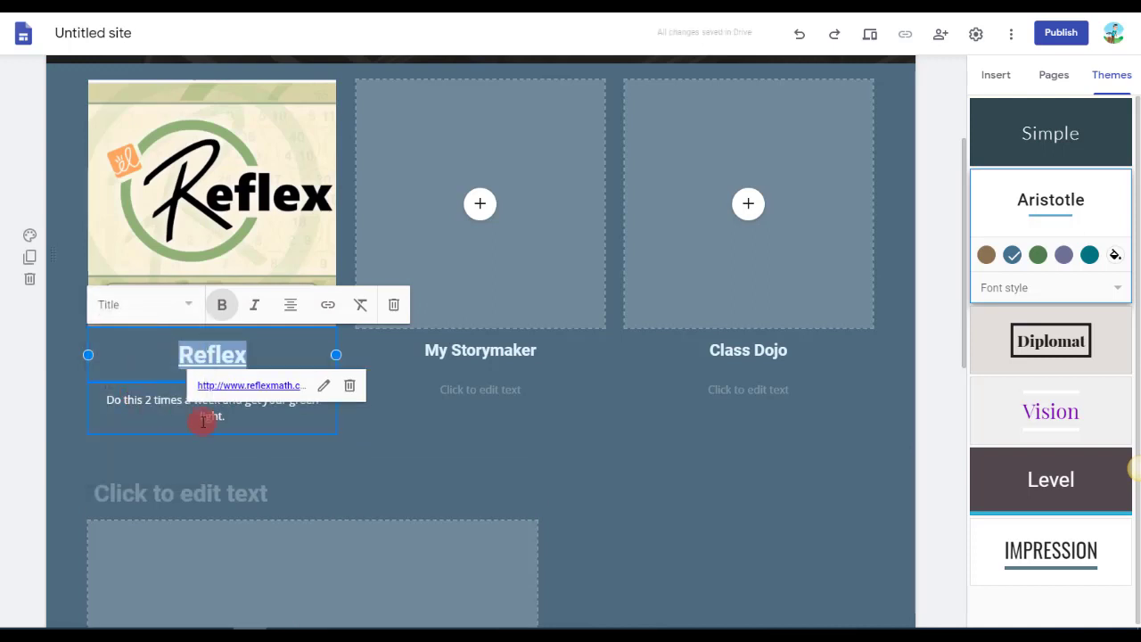
click(530, 374)
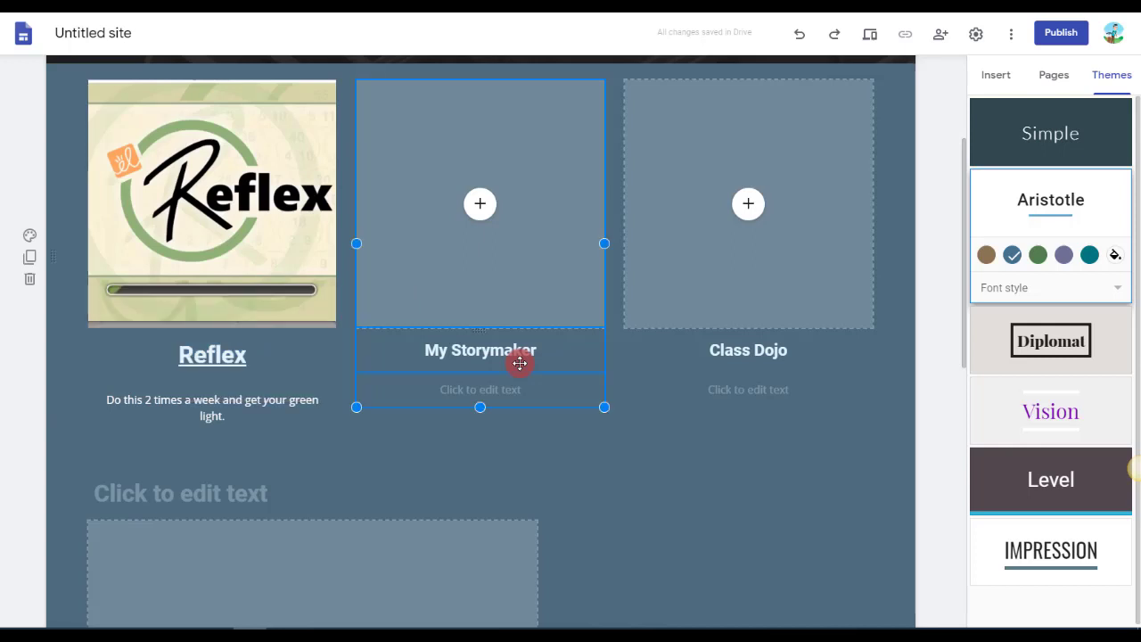
Change the text style of the description beneath the Reflex title to Heading.
click(221, 403)
drag(225, 417, 83, 382)
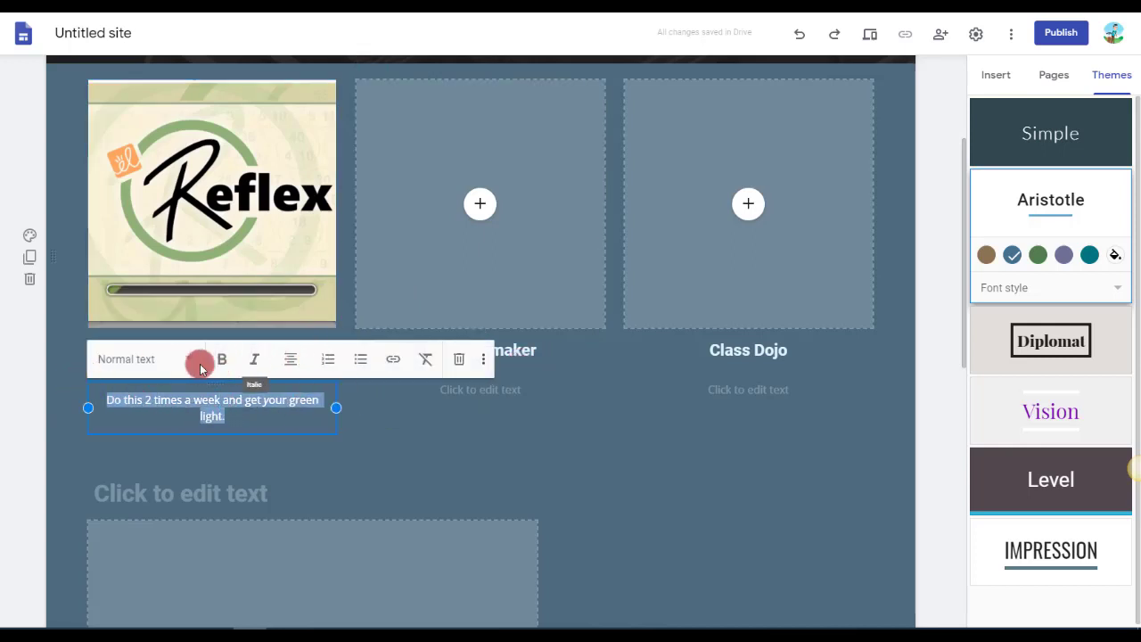
click(160, 359)
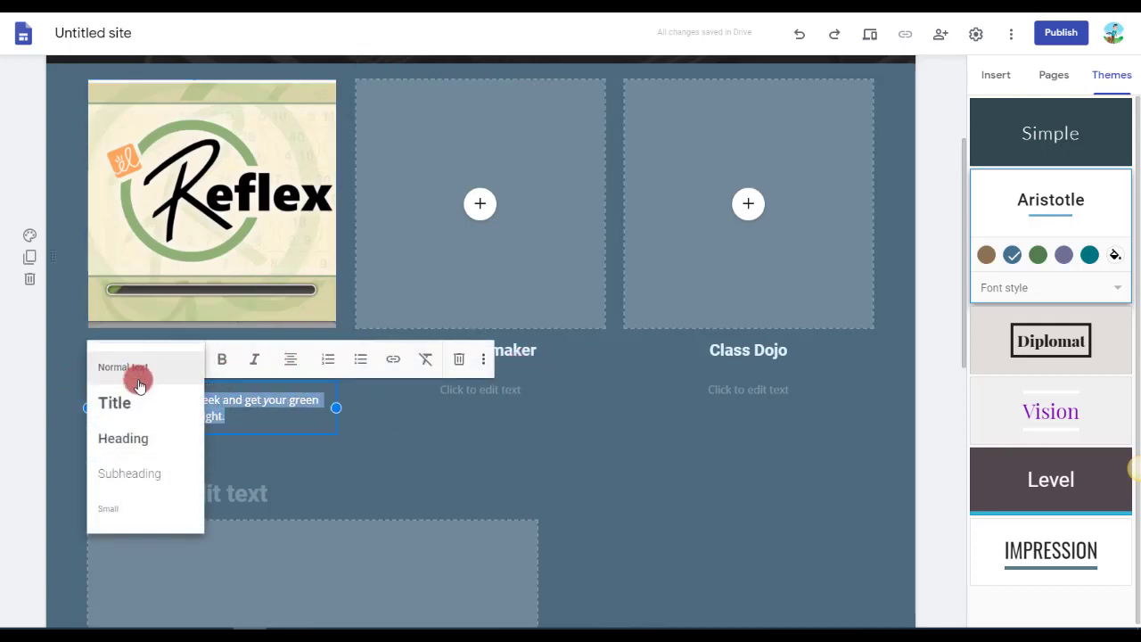
click(129, 475)
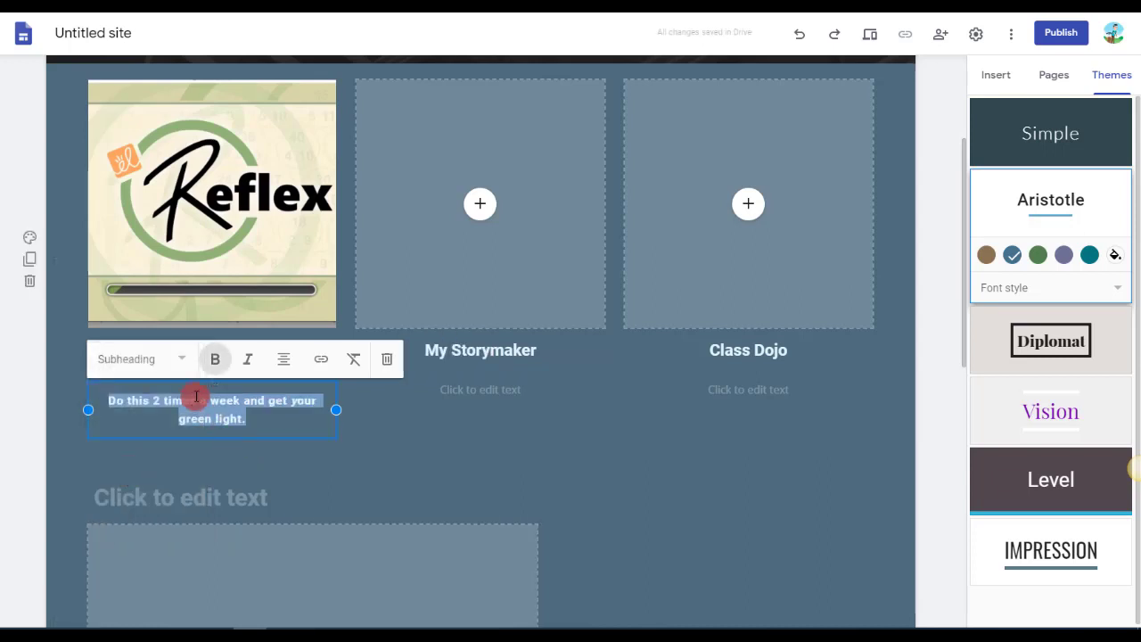
click(161, 359)
click(140, 437)
click(390, 443)
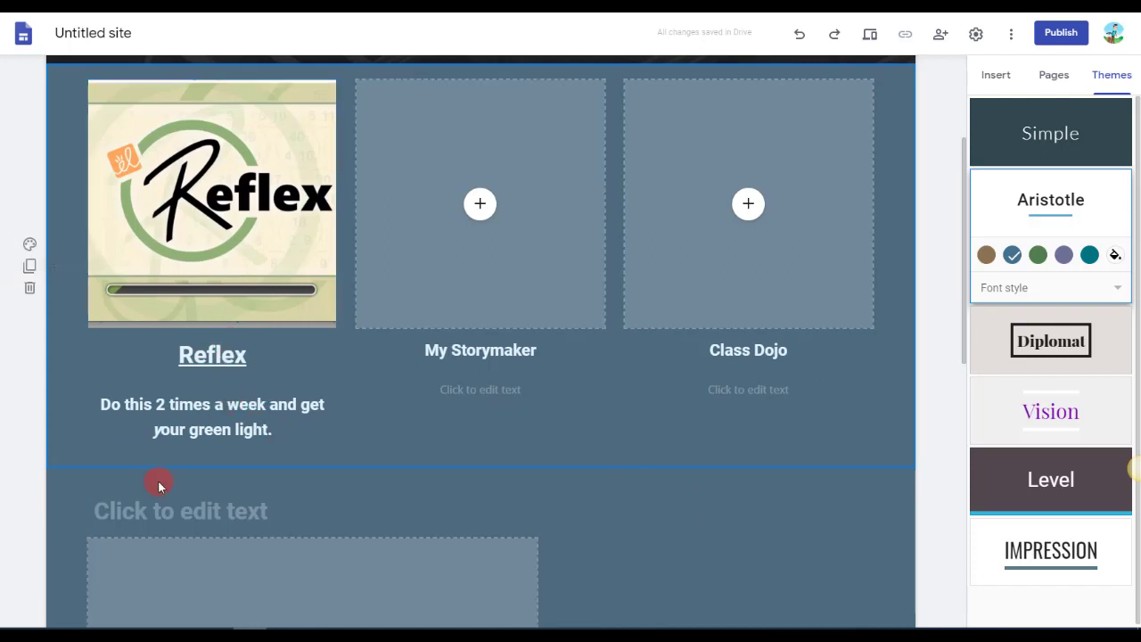
Delete the duplicated white heading-and-image section at the end of the page.
scroll(158, 473, down, 4)
click(30, 355)
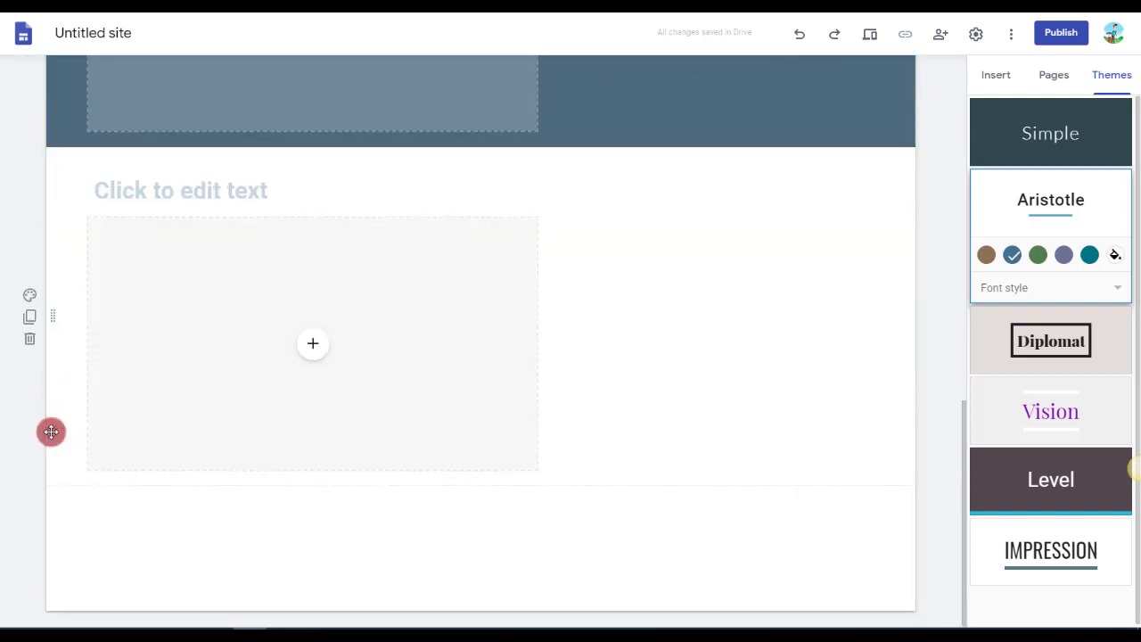
click(30, 341)
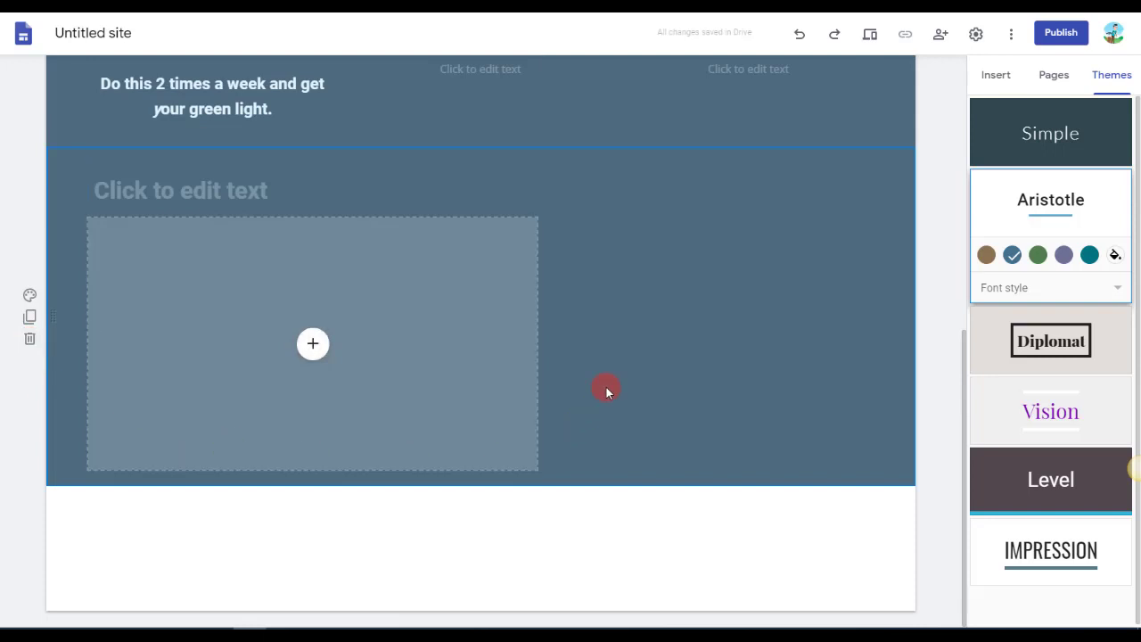
Return to the page header and look through the elements available for insertion, down to Charts.
scroll(683, 415, up, 5)
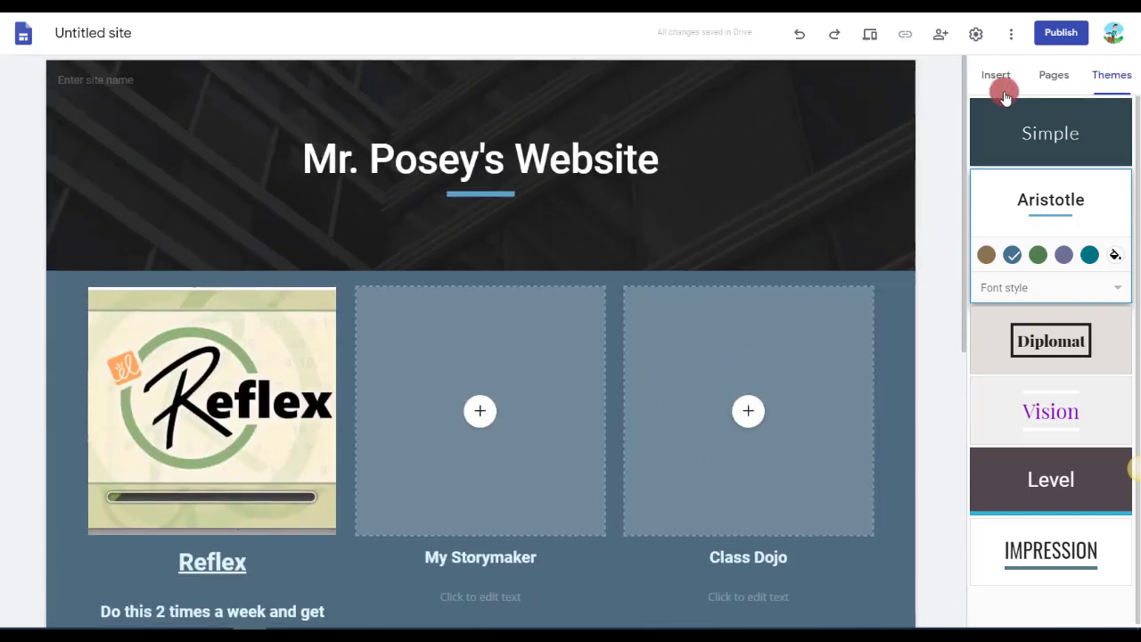
click(994, 78)
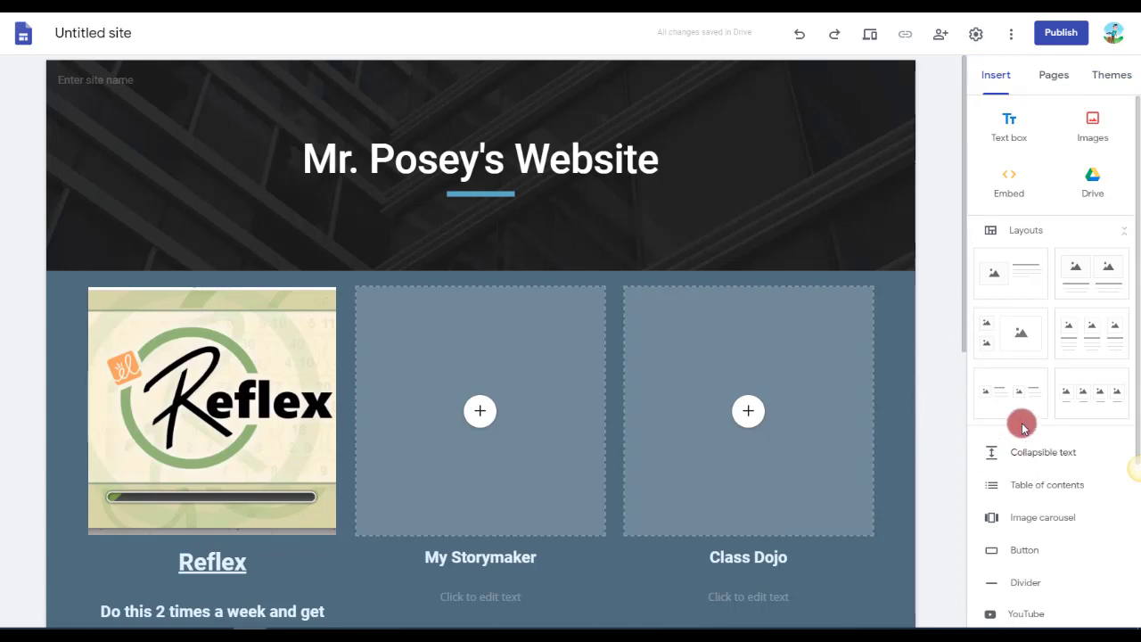
scroll(1021, 536, down, 1)
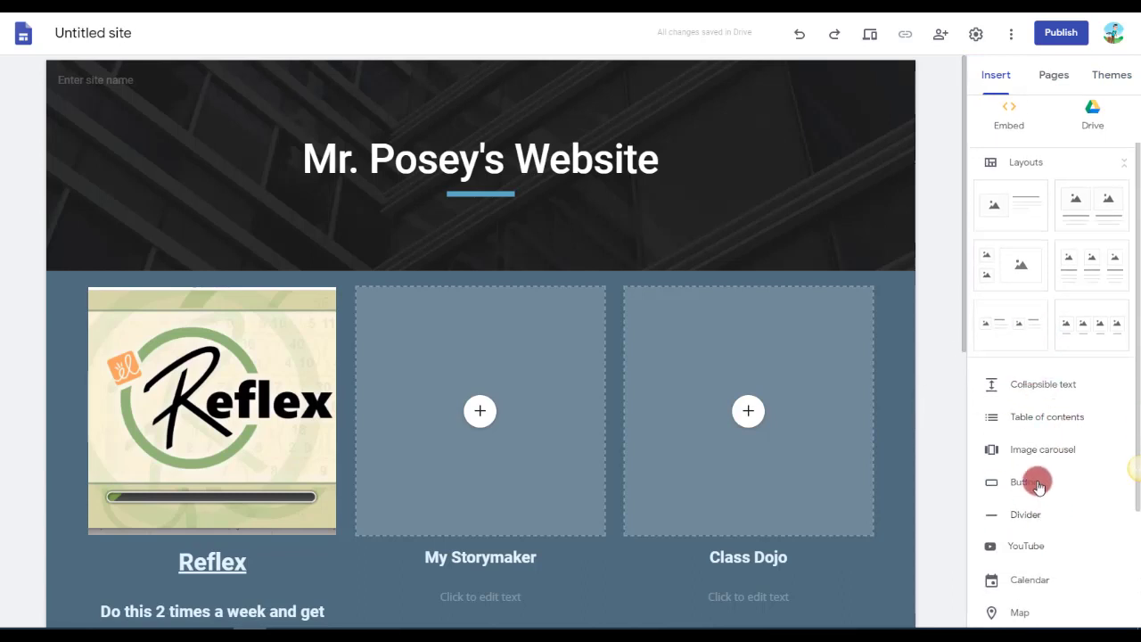
scroll(1047, 464, down, 2)
scroll(1048, 464, down, 1)
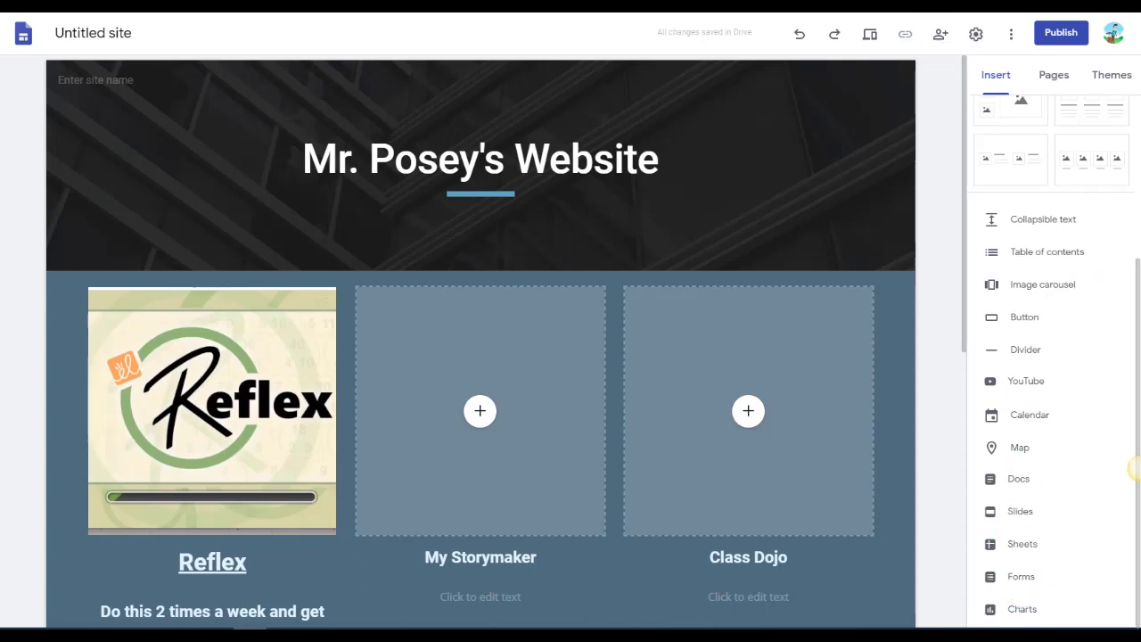
Look through the list of available Google apps in a new browser tab, and return to the site editor.
key(ctrl+t)
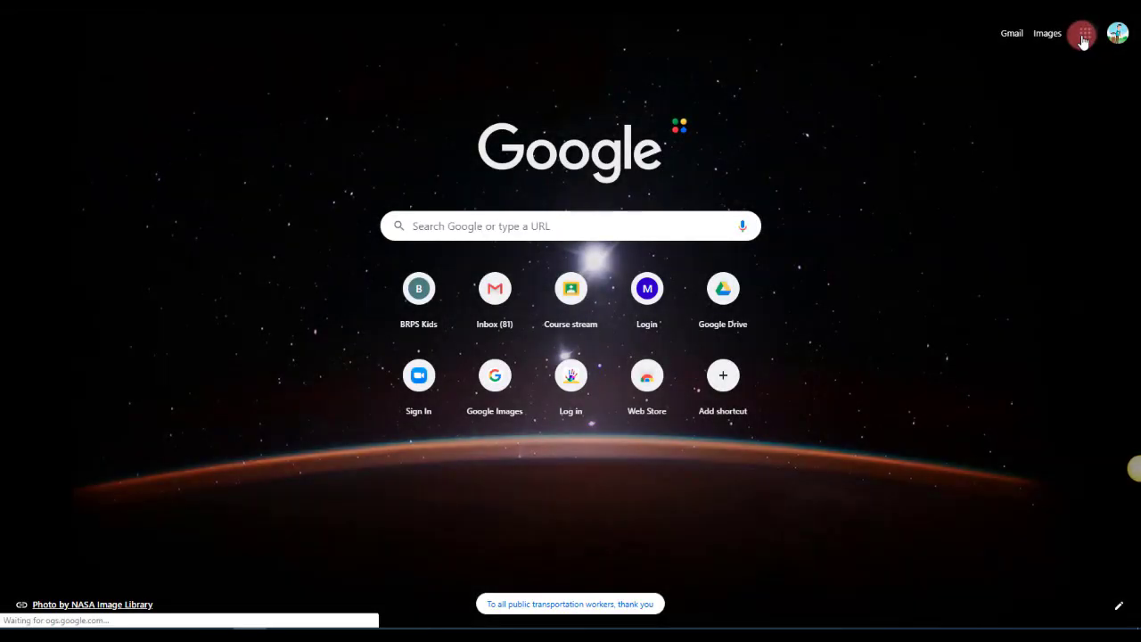
click(1082, 33)
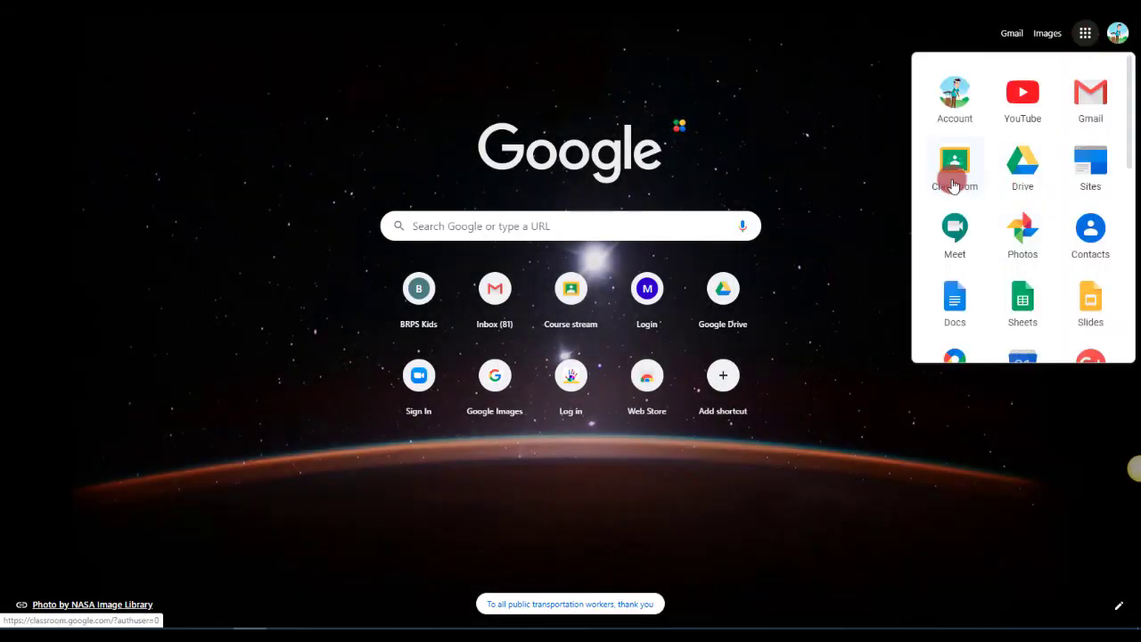
click(954, 257)
scroll(1083, 272, down, 3)
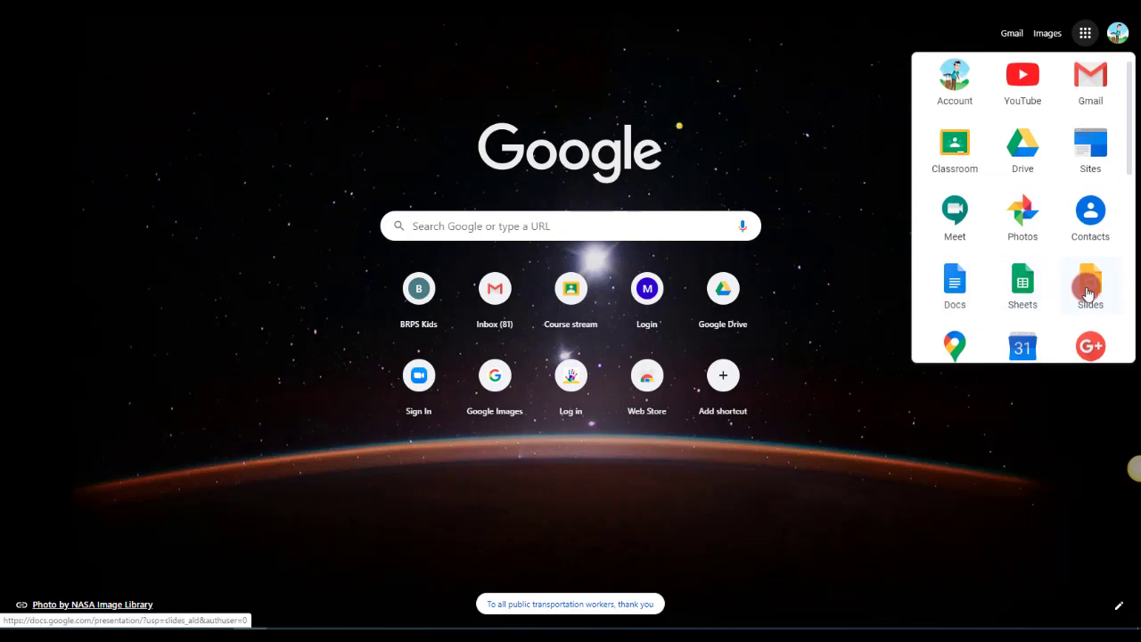
scroll(994, 278, down, 3)
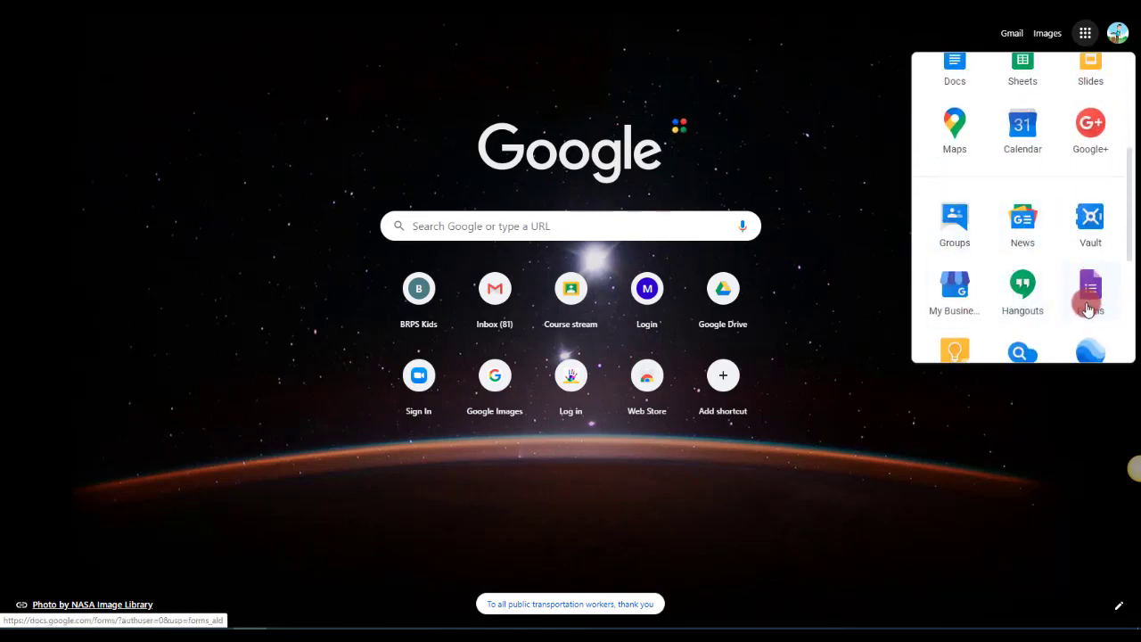
scroll(1088, 307, down, 2)
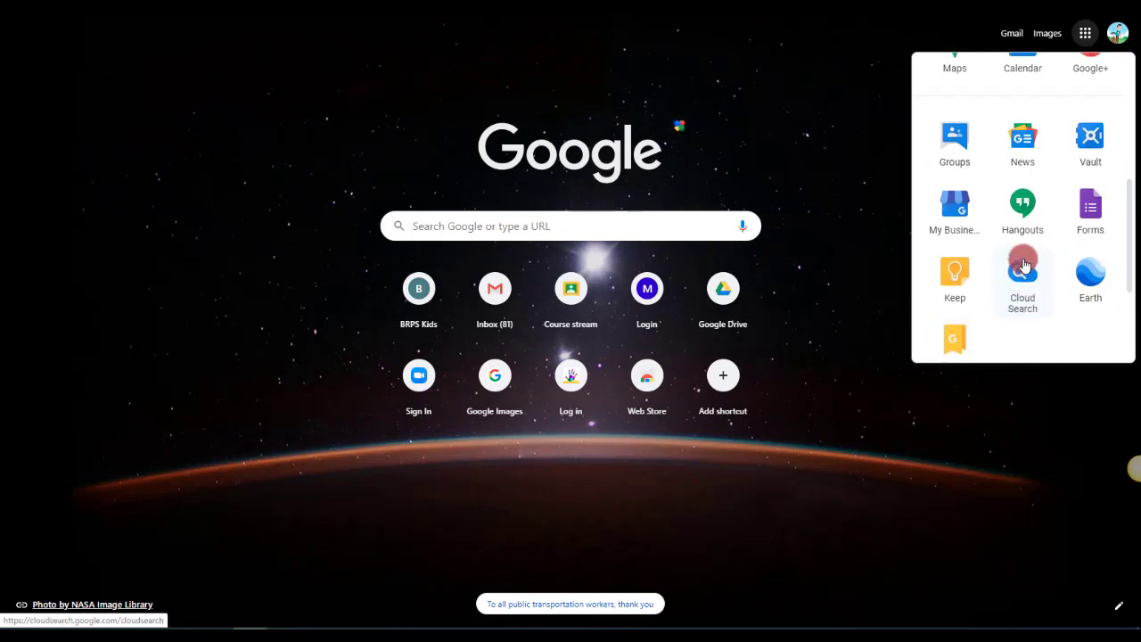
scroll(1024, 265, up, 5)
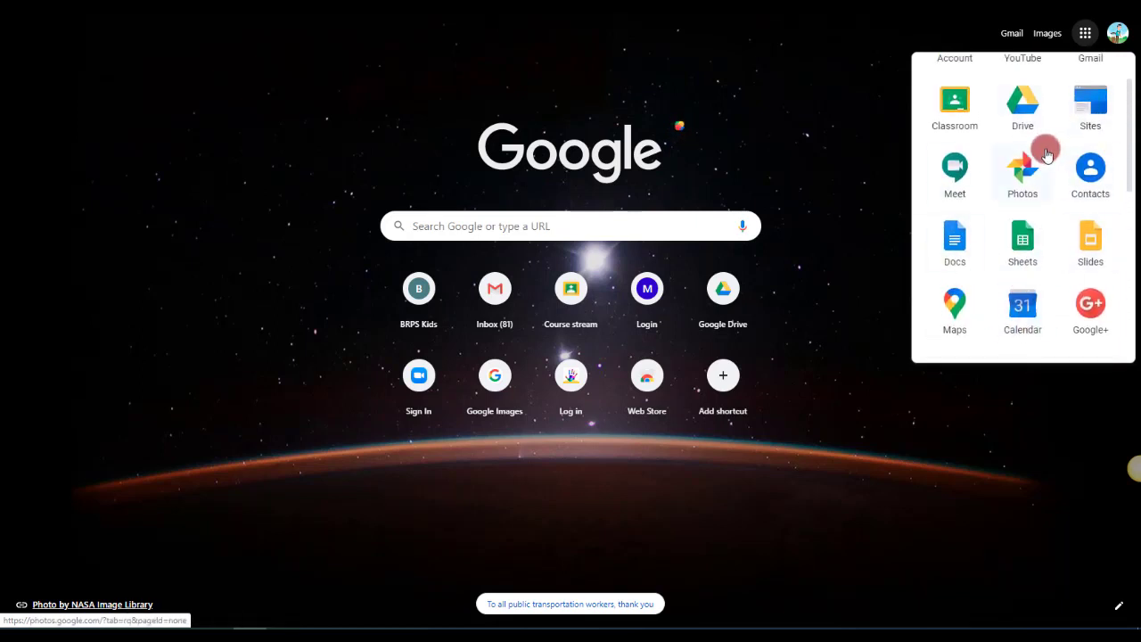
scroll(1053, 134, up, 1)
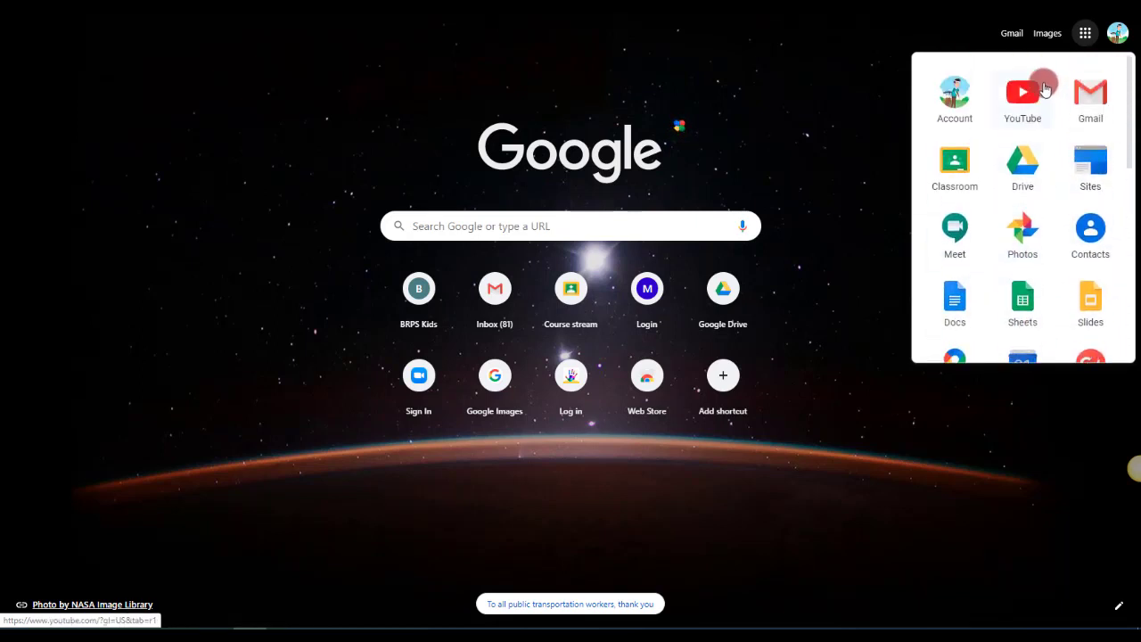
click(1088, 36)
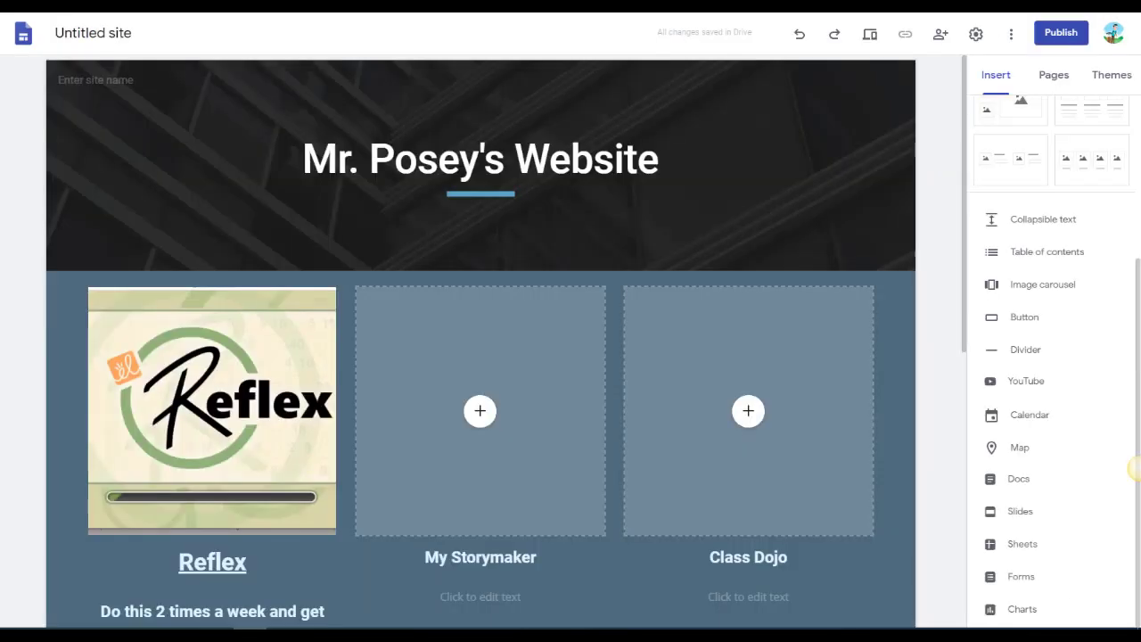
click(670, 170)
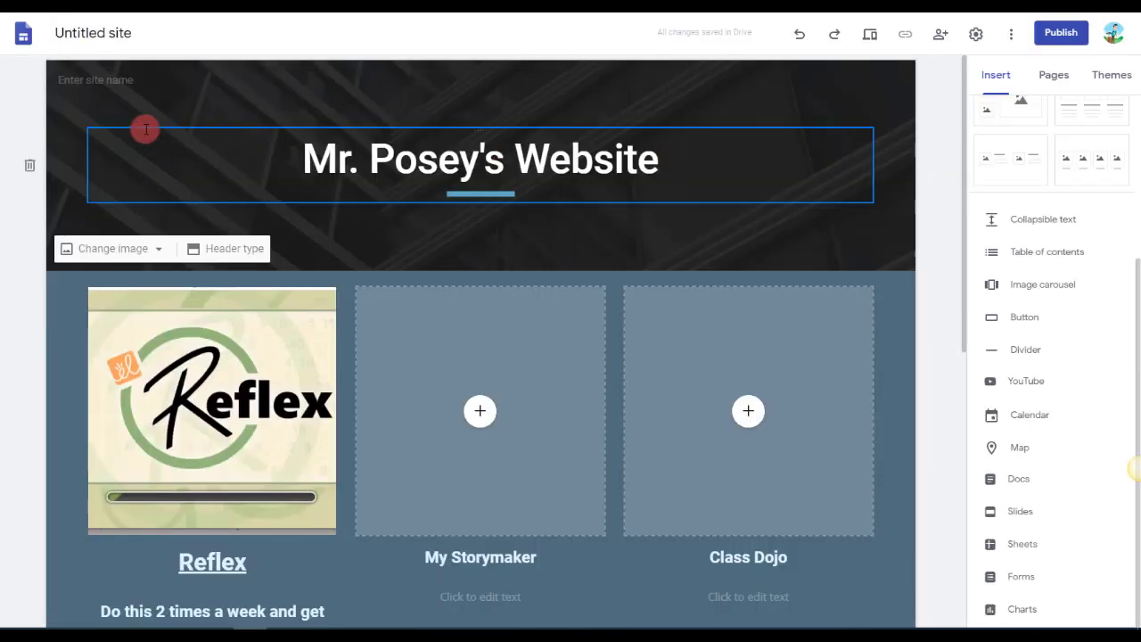
Name the untitled site with the same title as the Home page header.
click(96, 32)
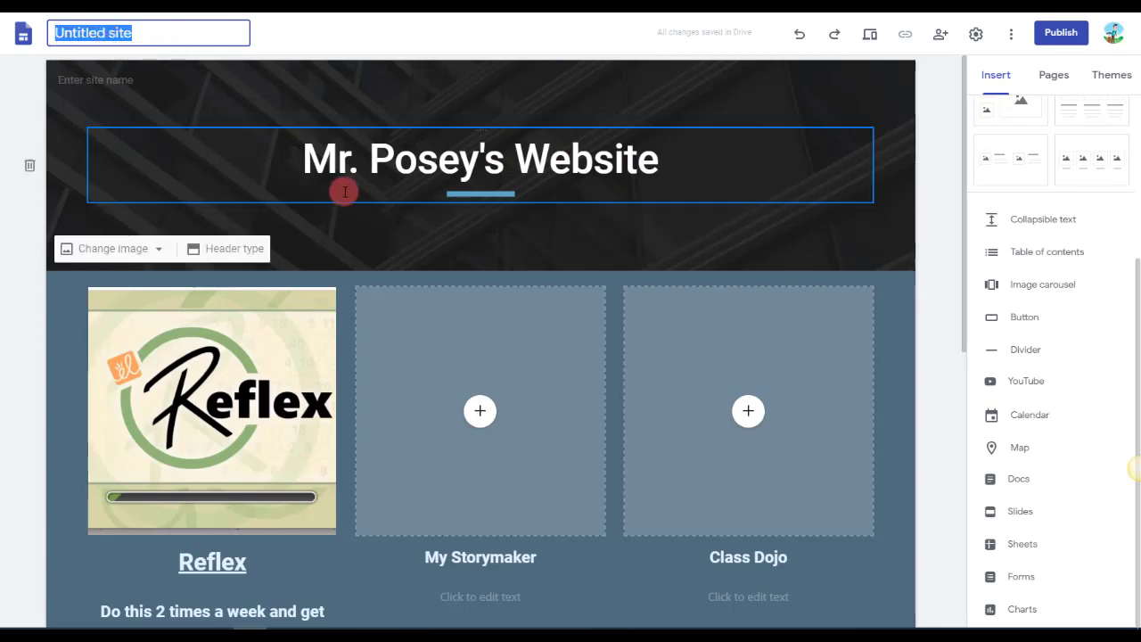
text(Mr. Posey's Website)
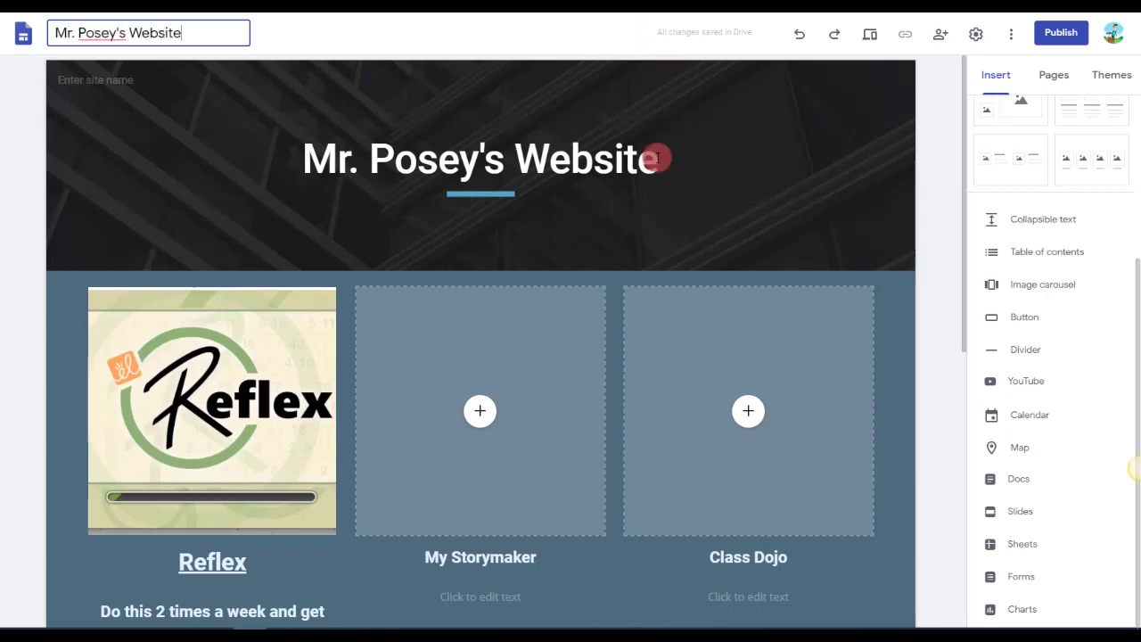
click(907, 398)
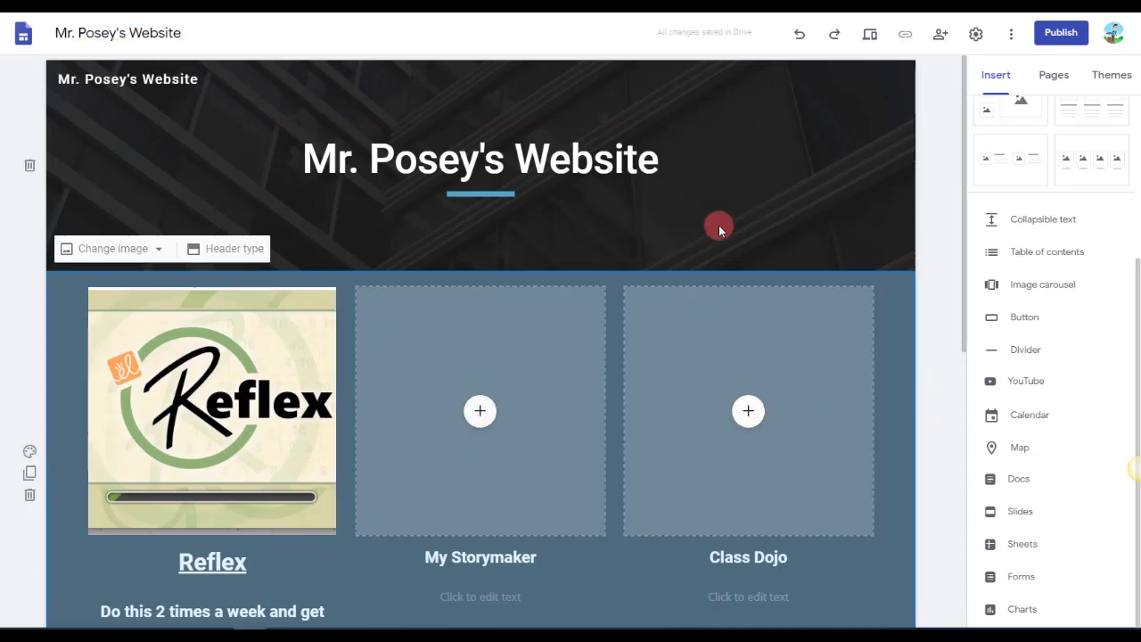
Add two new pages to the site, named Math Sites and About Me.
click(1059, 79)
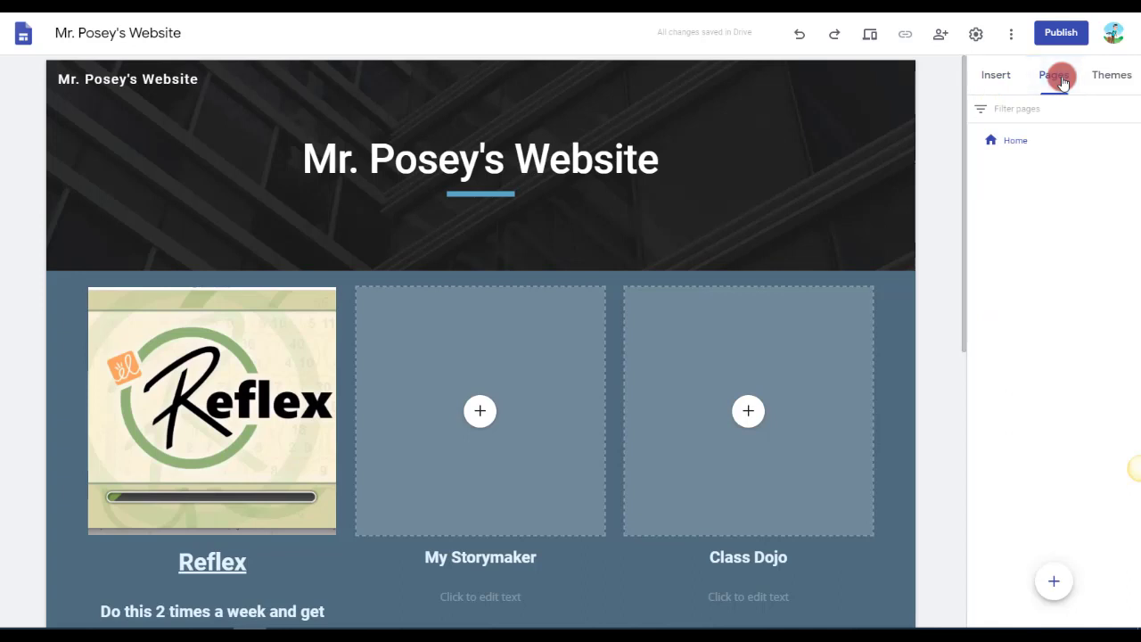
click(1020, 143)
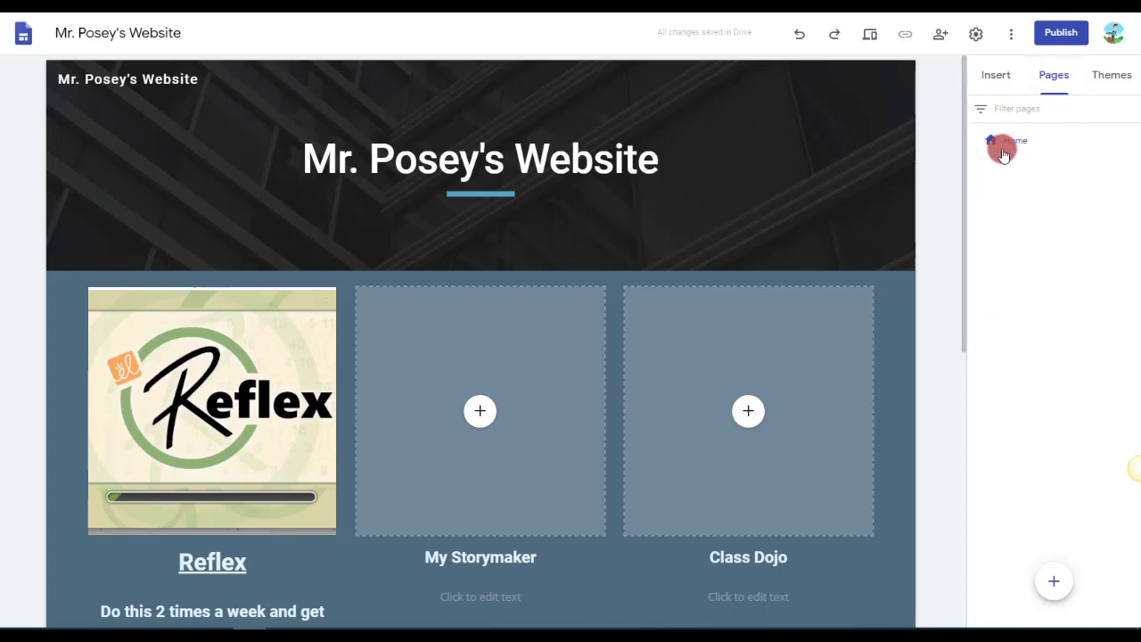
mouse_move(1054, 589)
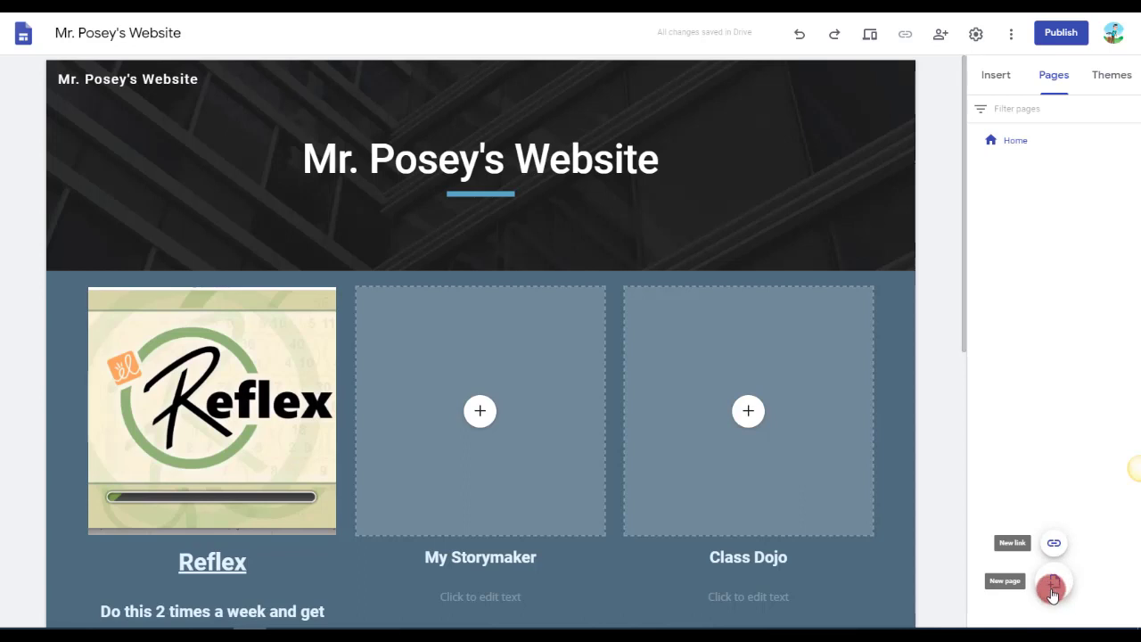
click(1052, 589)
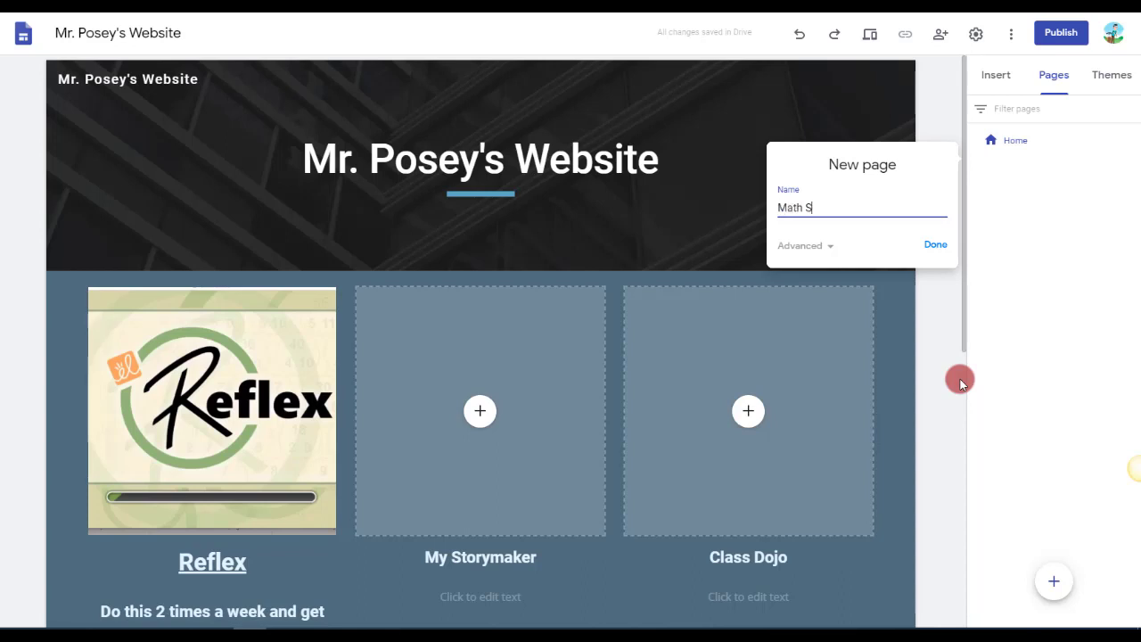
text(Math Sites)
click(936, 242)
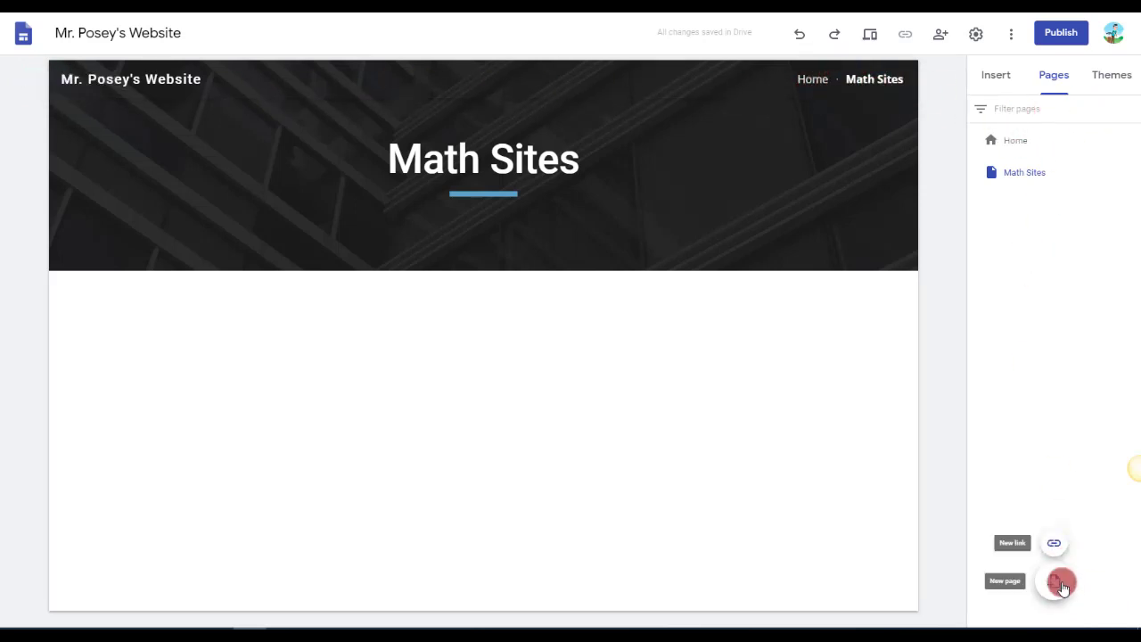
click(1059, 584)
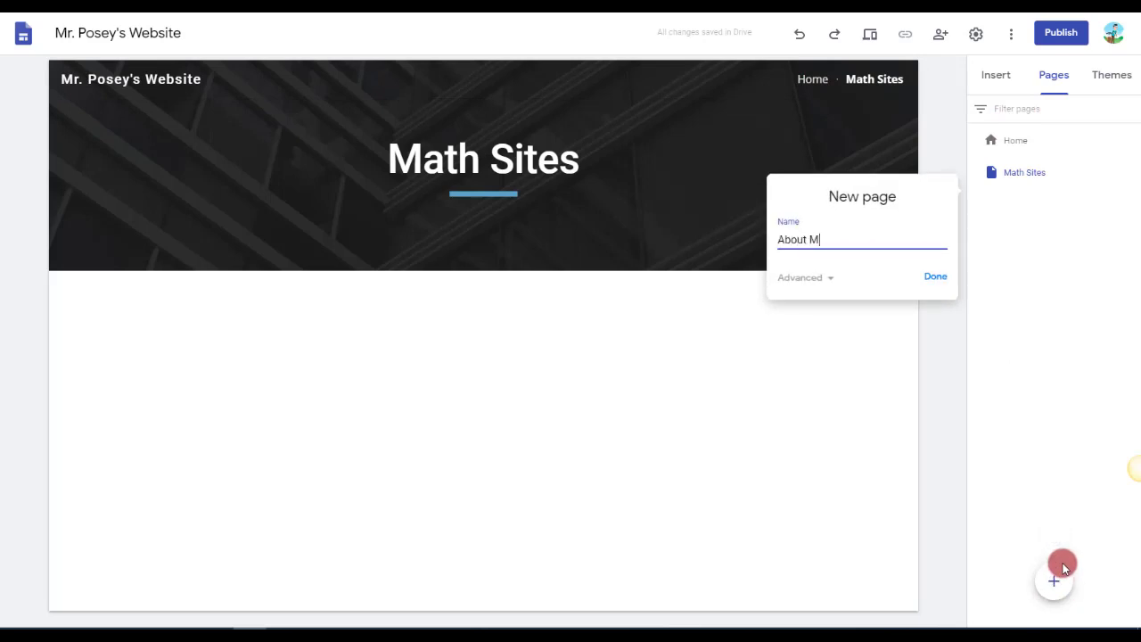
click(935, 276)
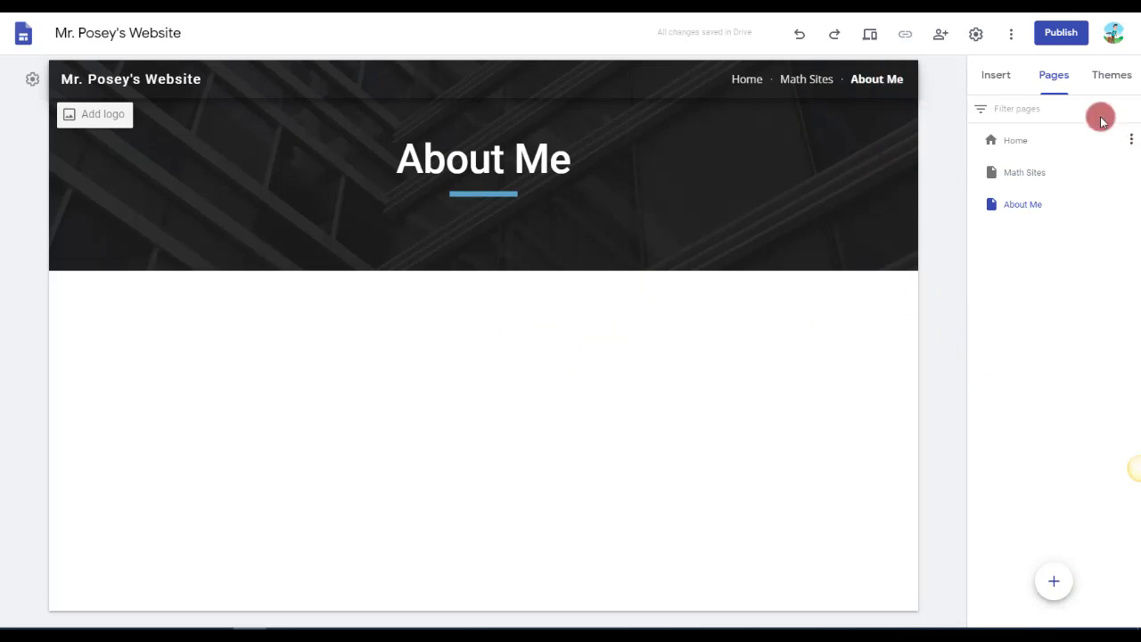
Insert the layout with one image beside a heading and text on the About Me page.
click(990, 73)
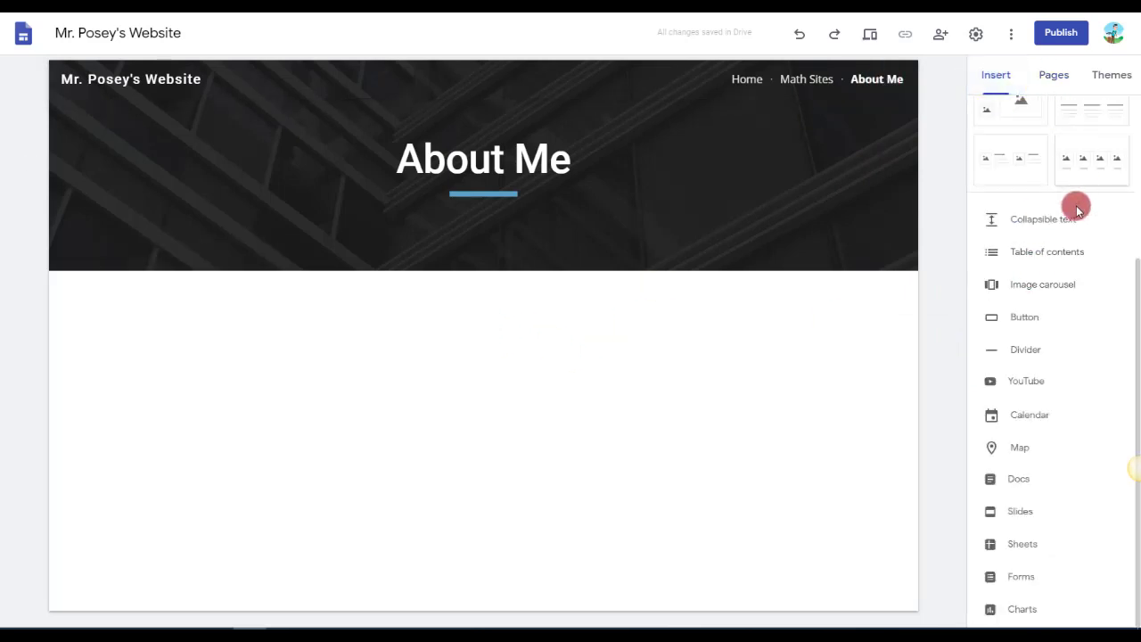
scroll(1070, 214, up, 3)
click(1000, 270)
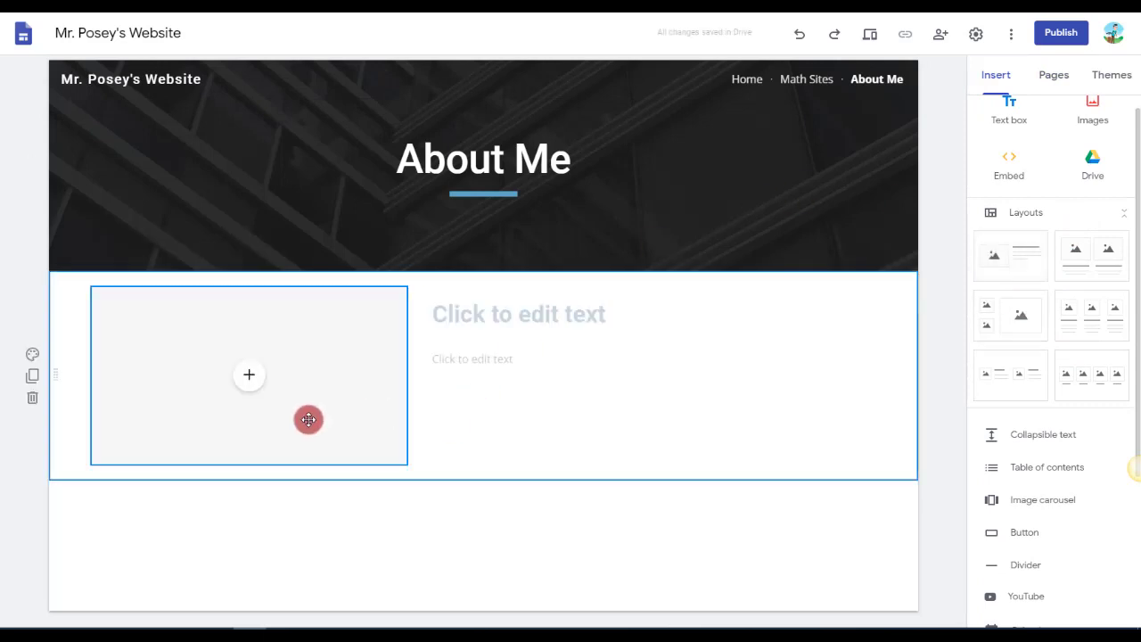
Insert and duplicate a section of four captioned image placeholders on the Math Sites page, and return to the Home page.
click(808, 79)
click(1077, 389)
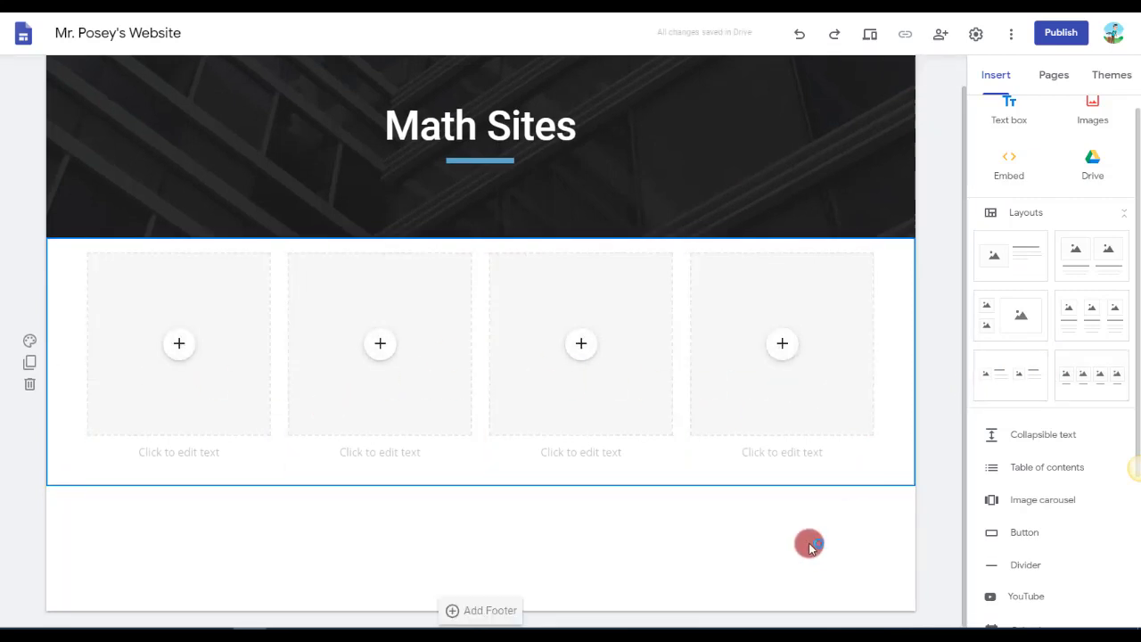
click(30, 364)
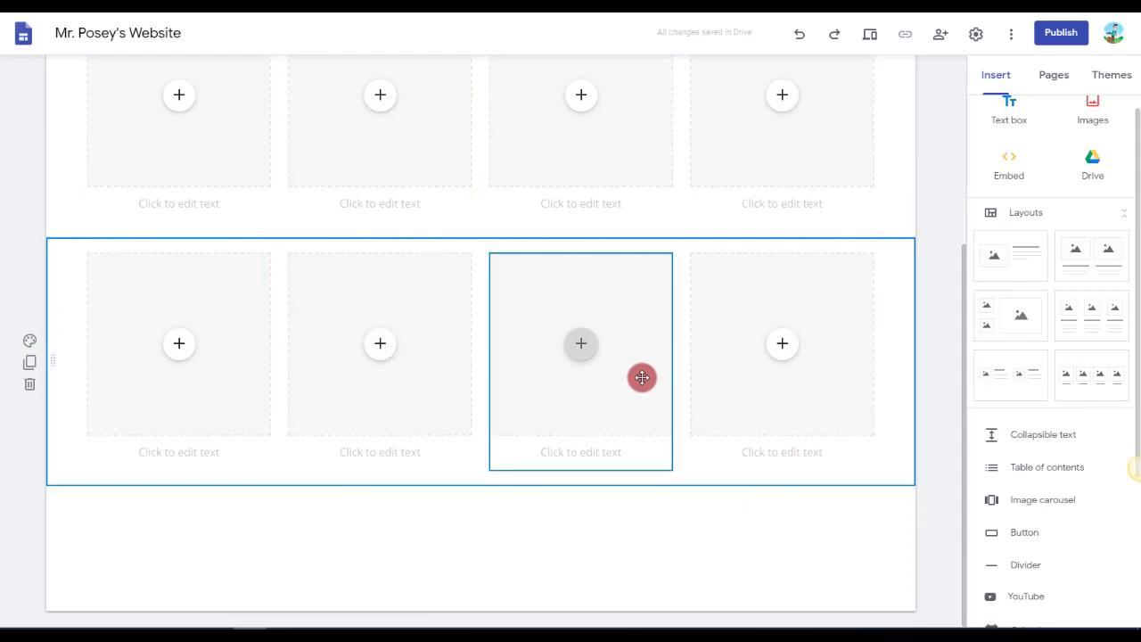
scroll(642, 378, up, 3)
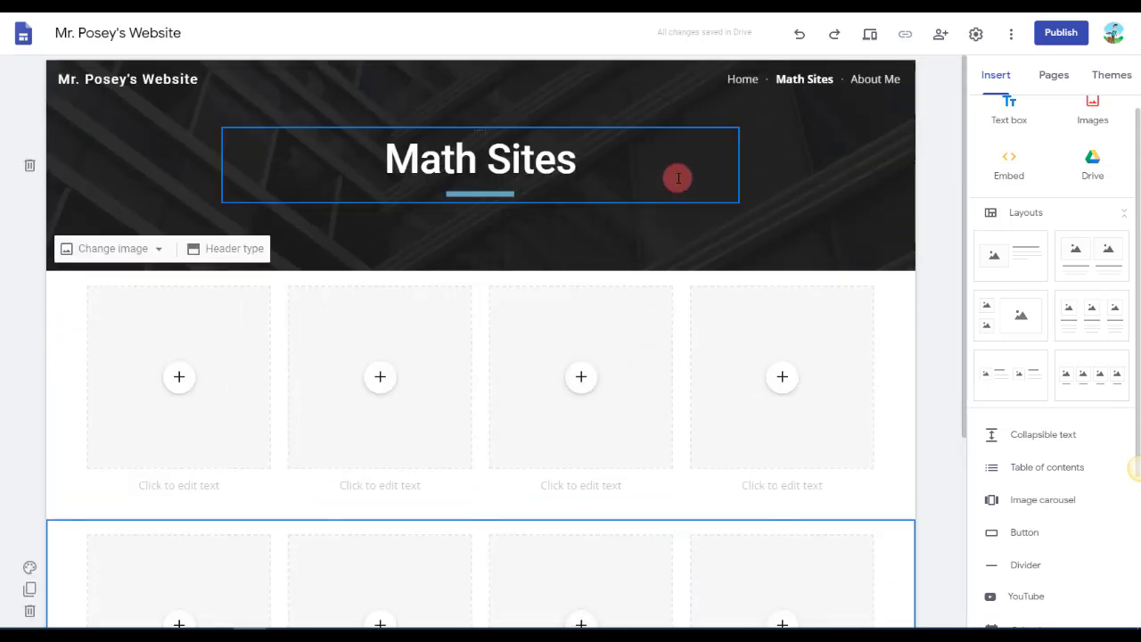
click(747, 81)
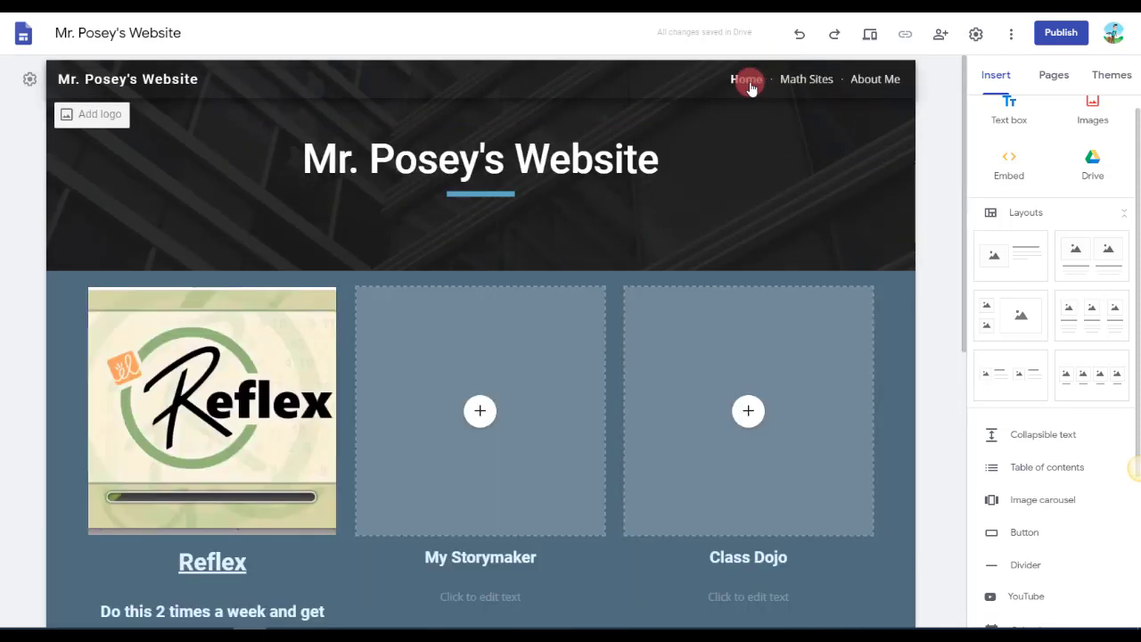
click(1055, 75)
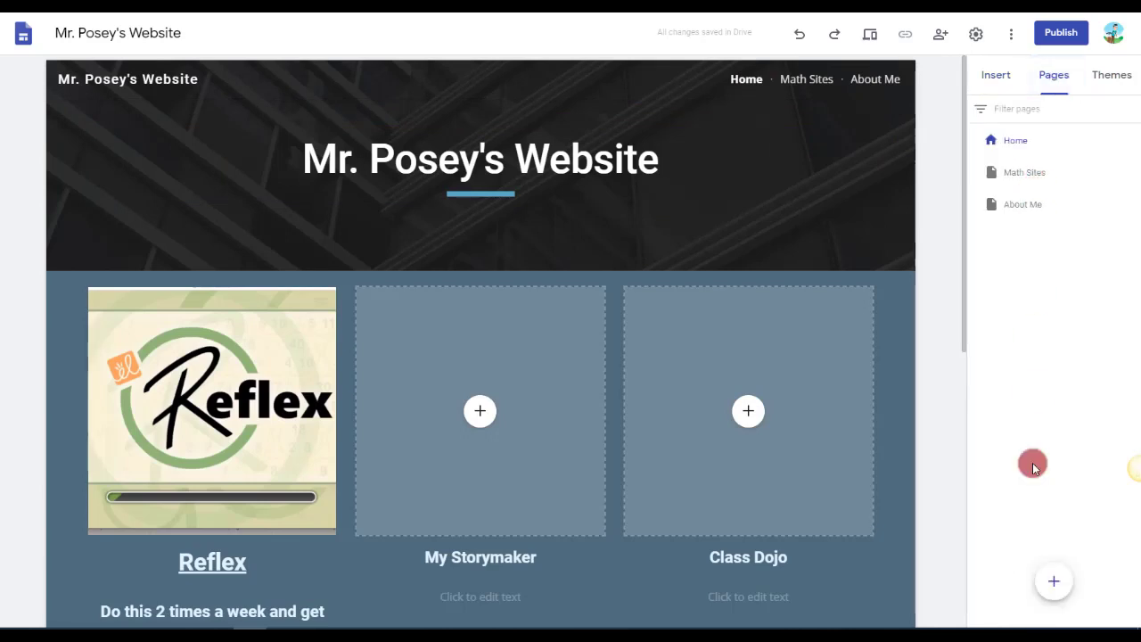
click(1054, 581)
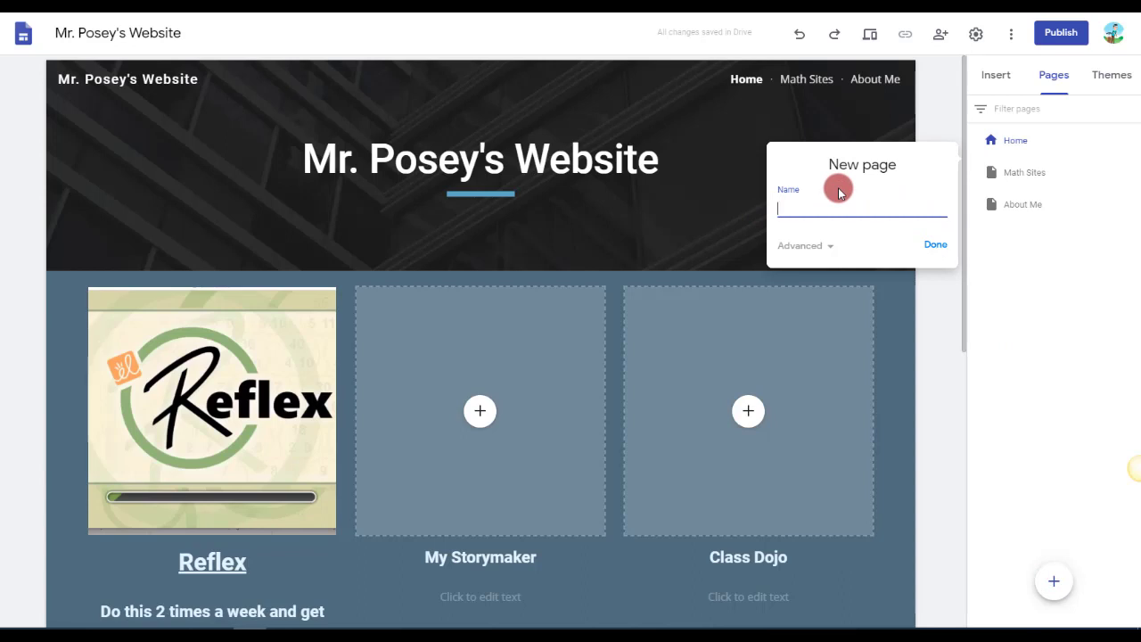
click(981, 247)
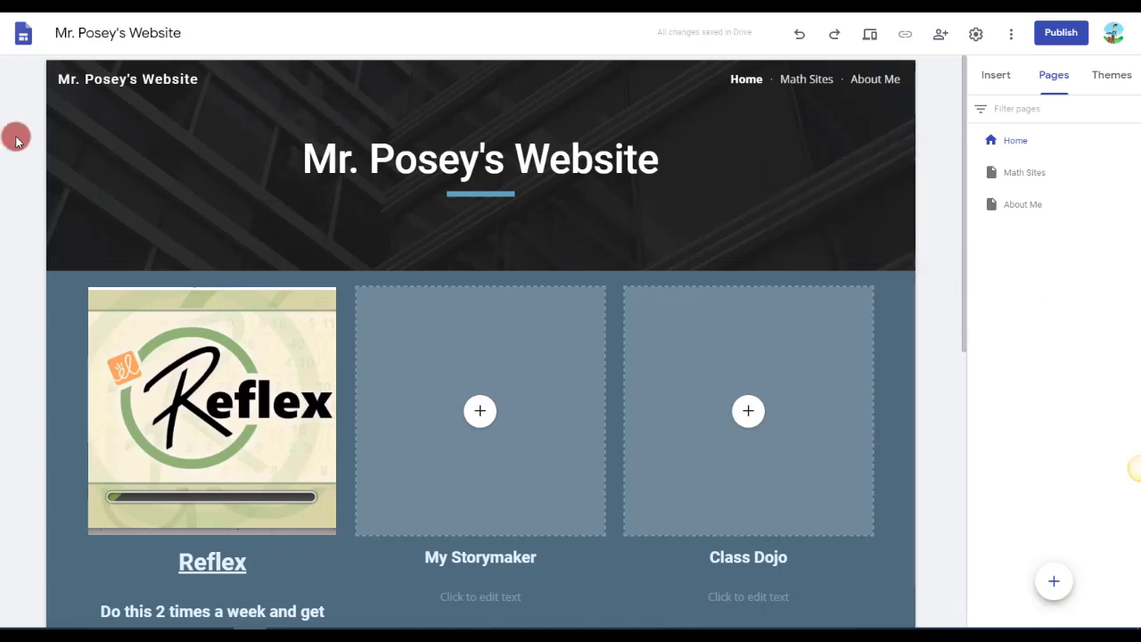
Set the site's navigation mode to Side and check the page links in the sidebar.
click(32, 82)
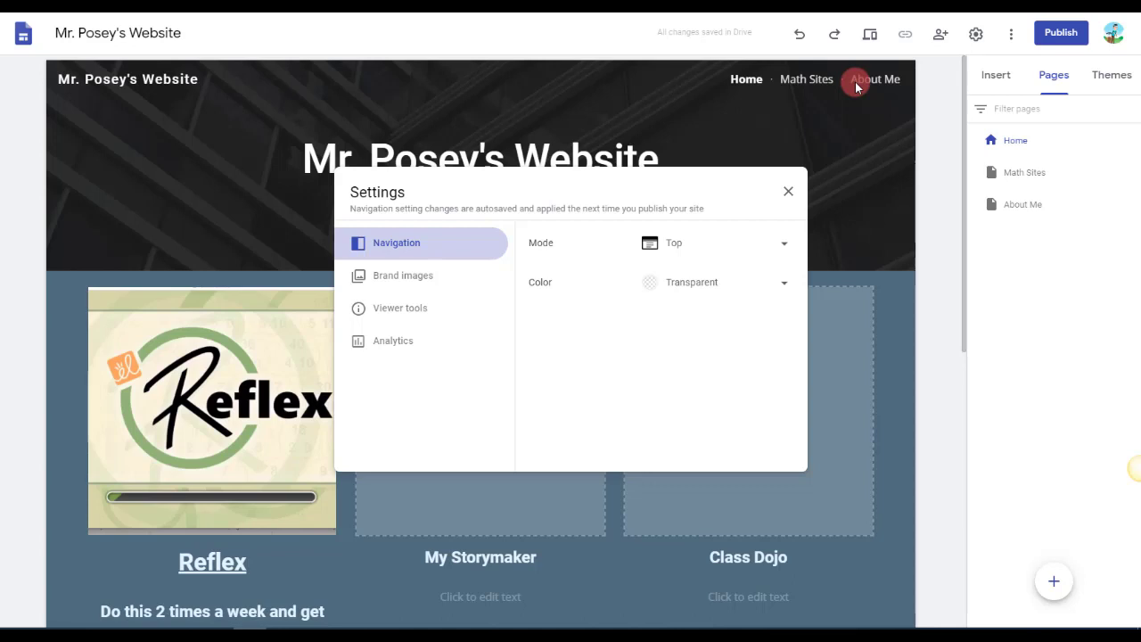
click(685, 244)
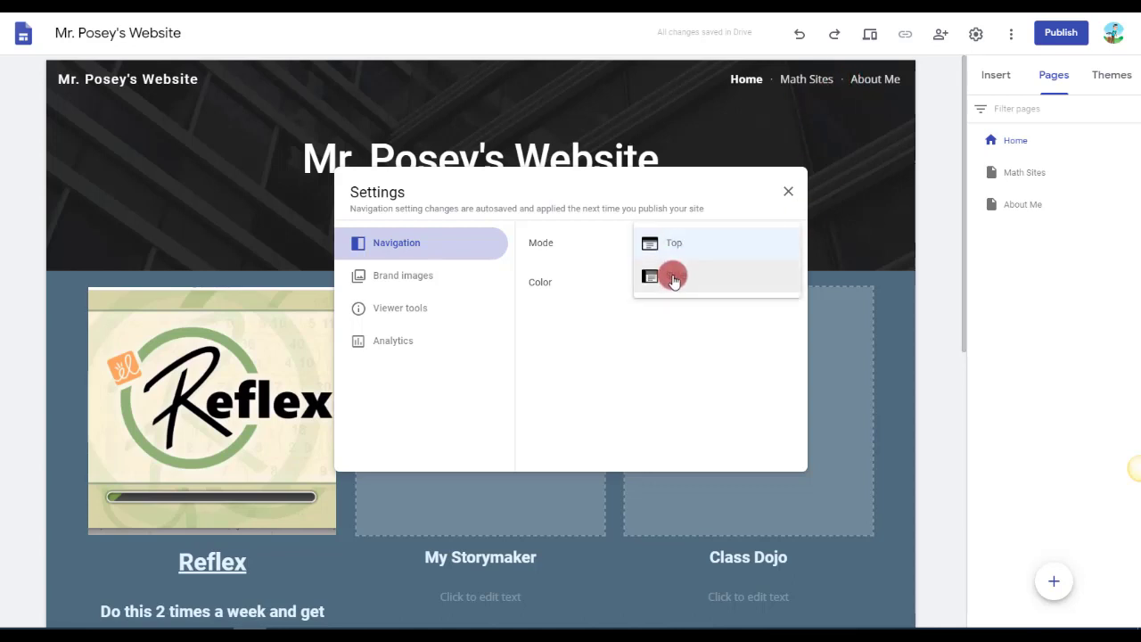
click(674, 277)
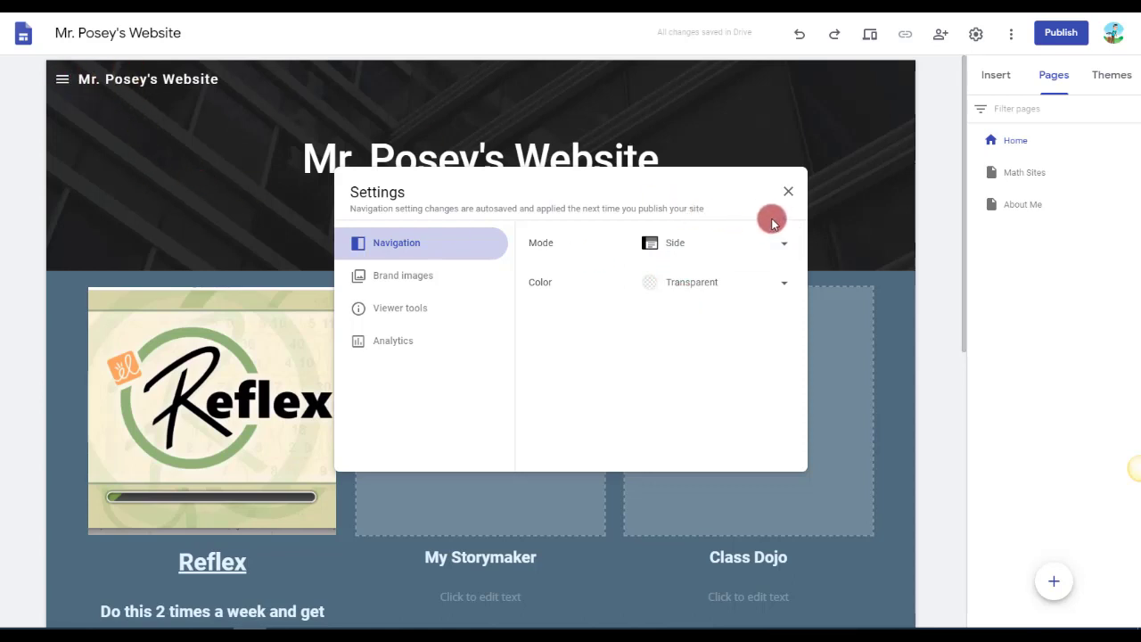
click(788, 190)
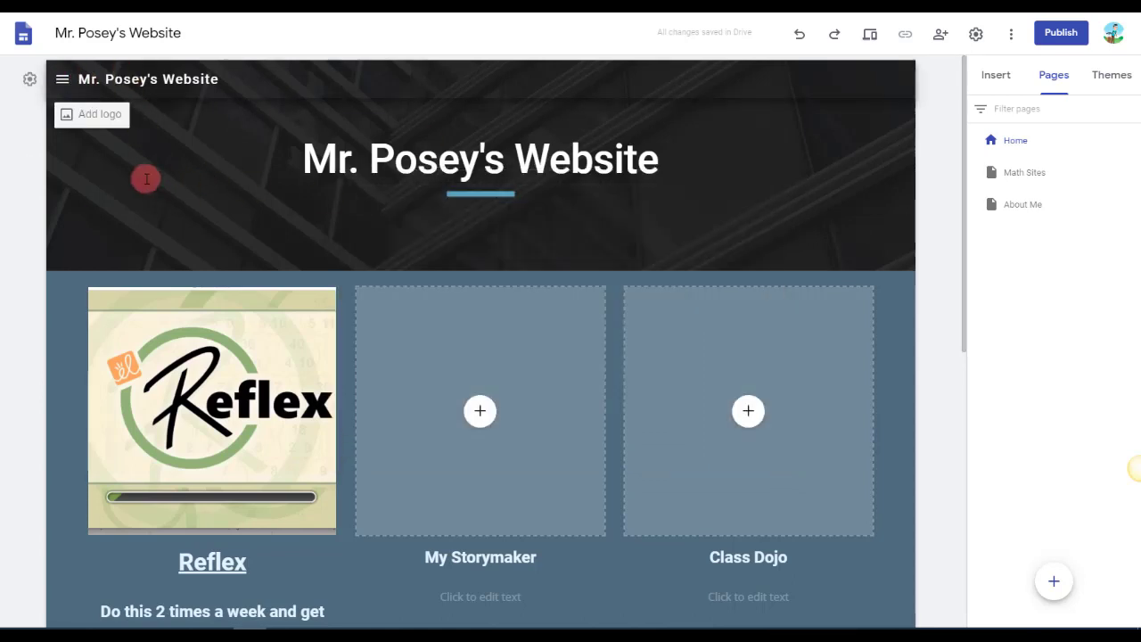
click(62, 81)
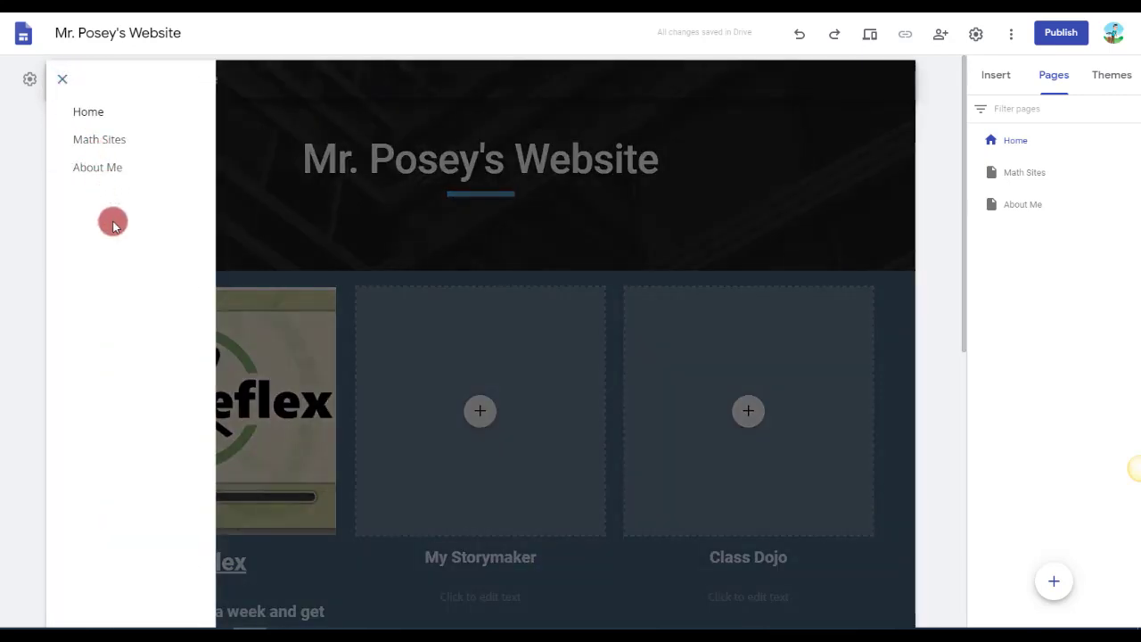
click(62, 86)
scroll(352, 339, down, 3)
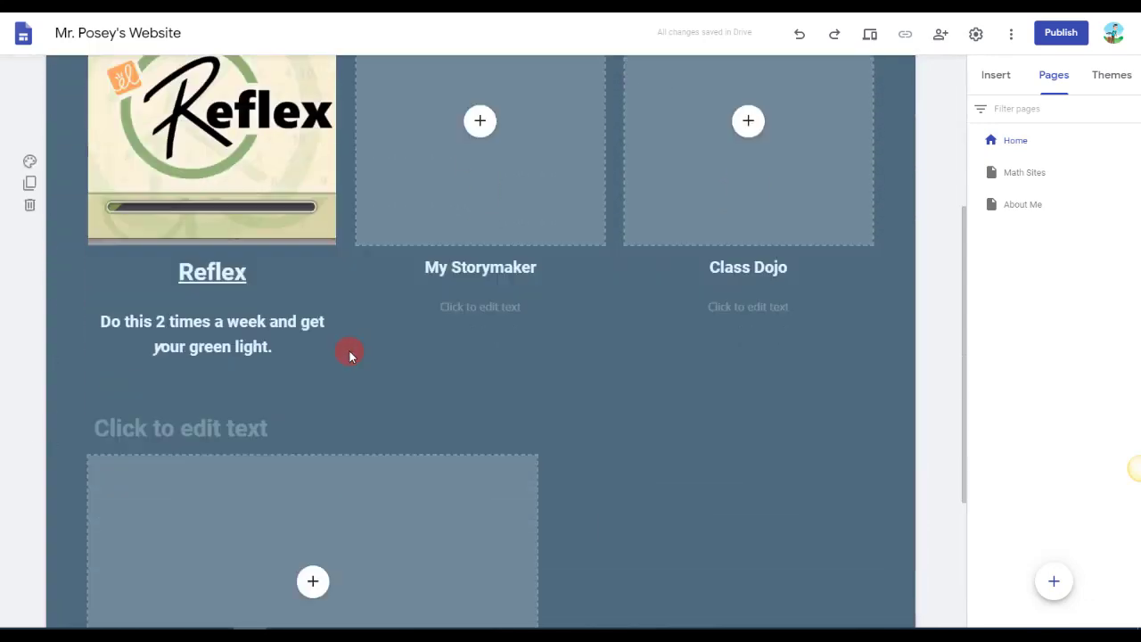
scroll(353, 357, up, 3)
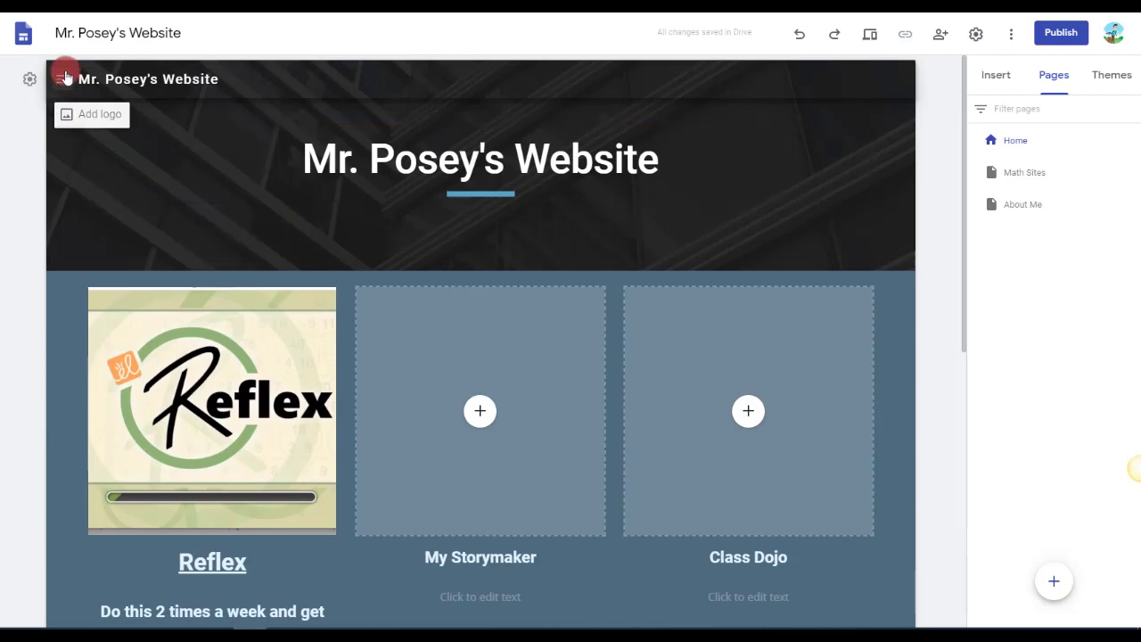
Set the site's navigation mode to Top in the navigation settings and close the settings.
click(29, 78)
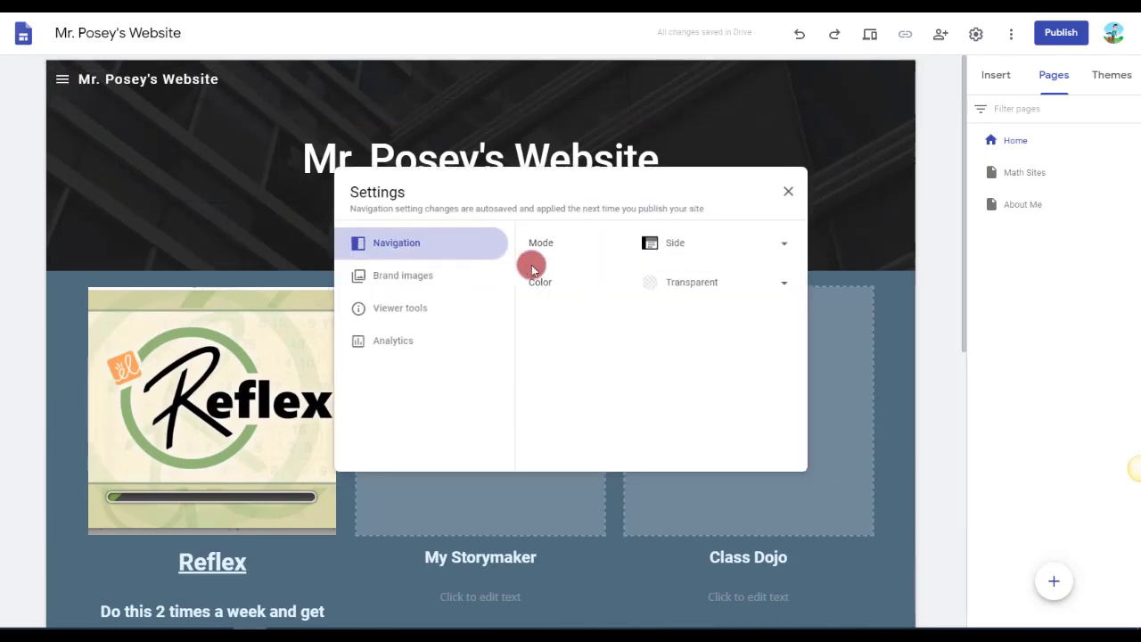
click(675, 247)
click(689, 217)
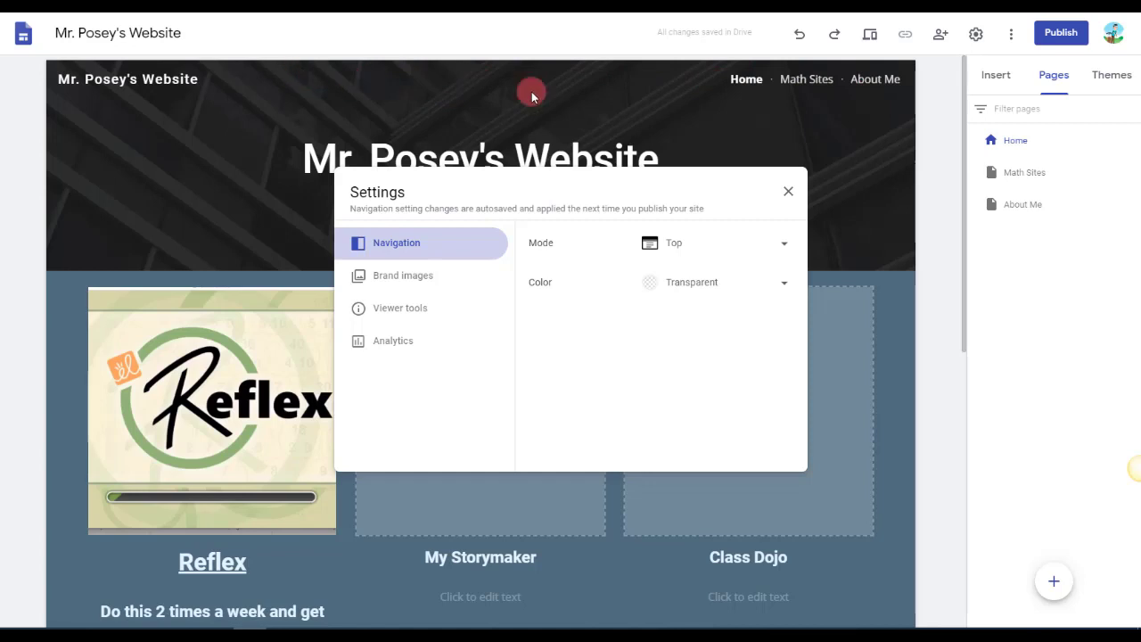
click(794, 193)
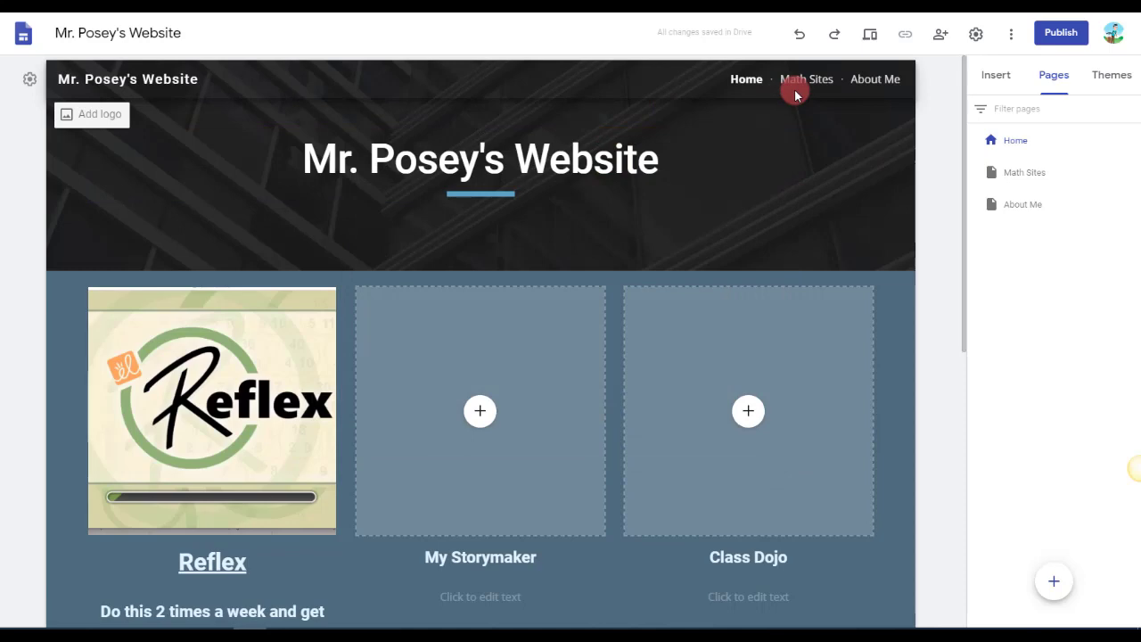
Enter the title My Math Page above the large empty placeholder in the Home page's lowest section.
scroll(497, 451, down, 1)
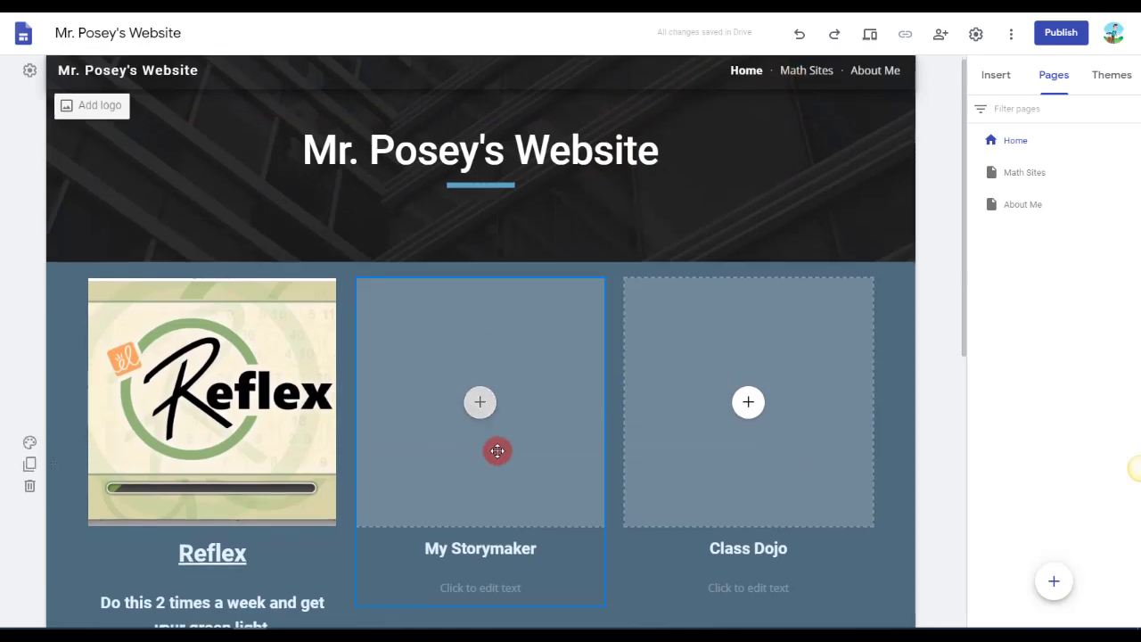
scroll(498, 451, down, 2)
scroll(535, 500, down, 5)
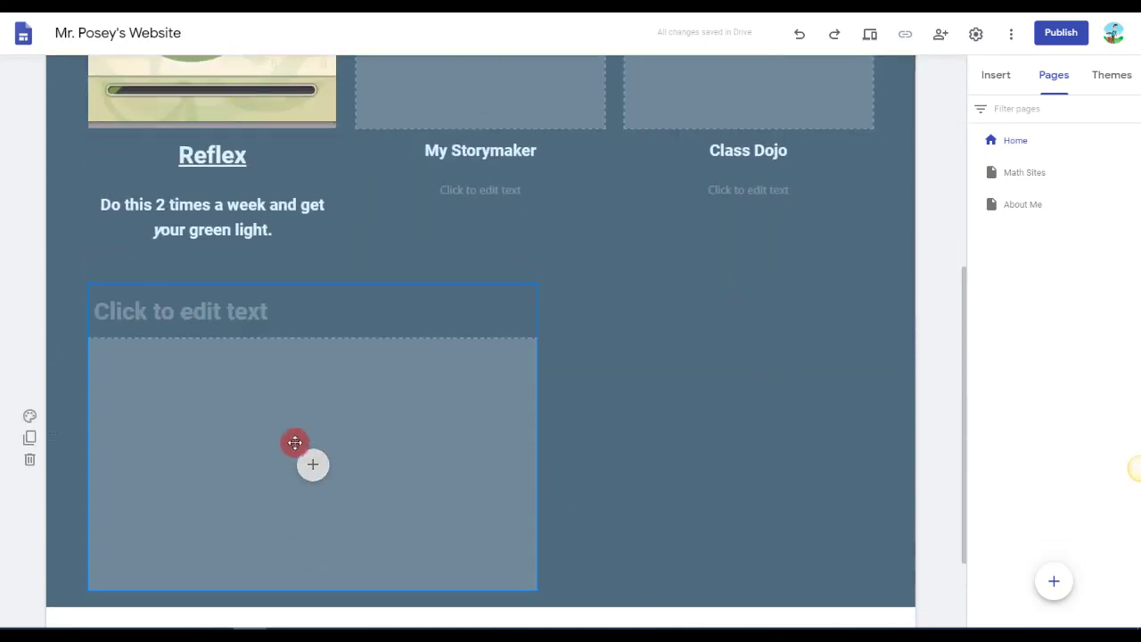
click(222, 306)
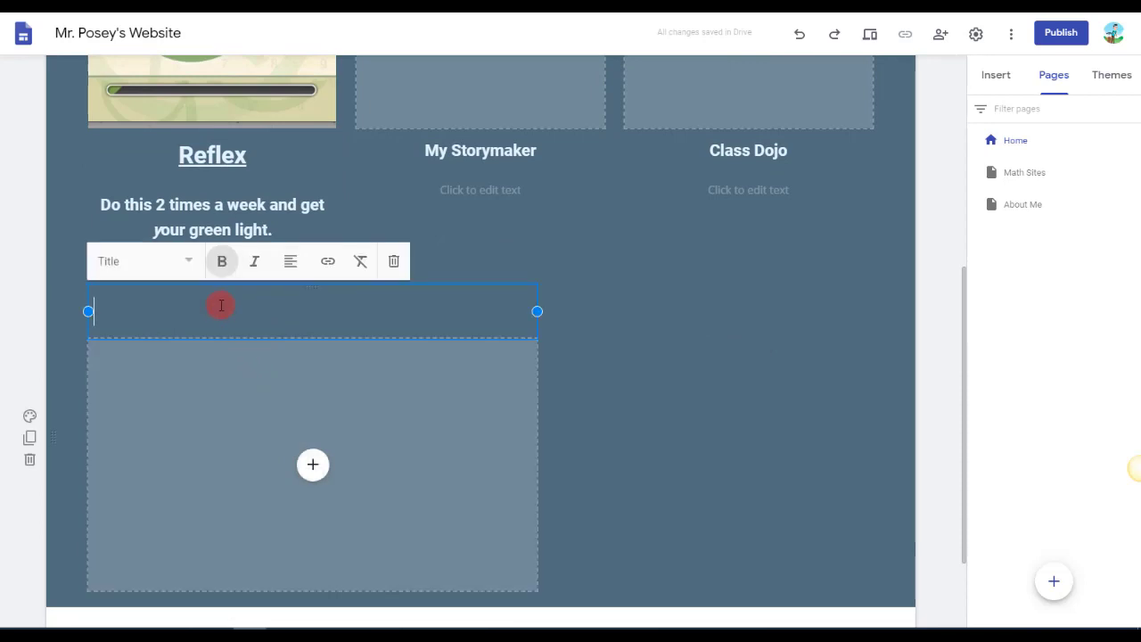
text(My Math Page)
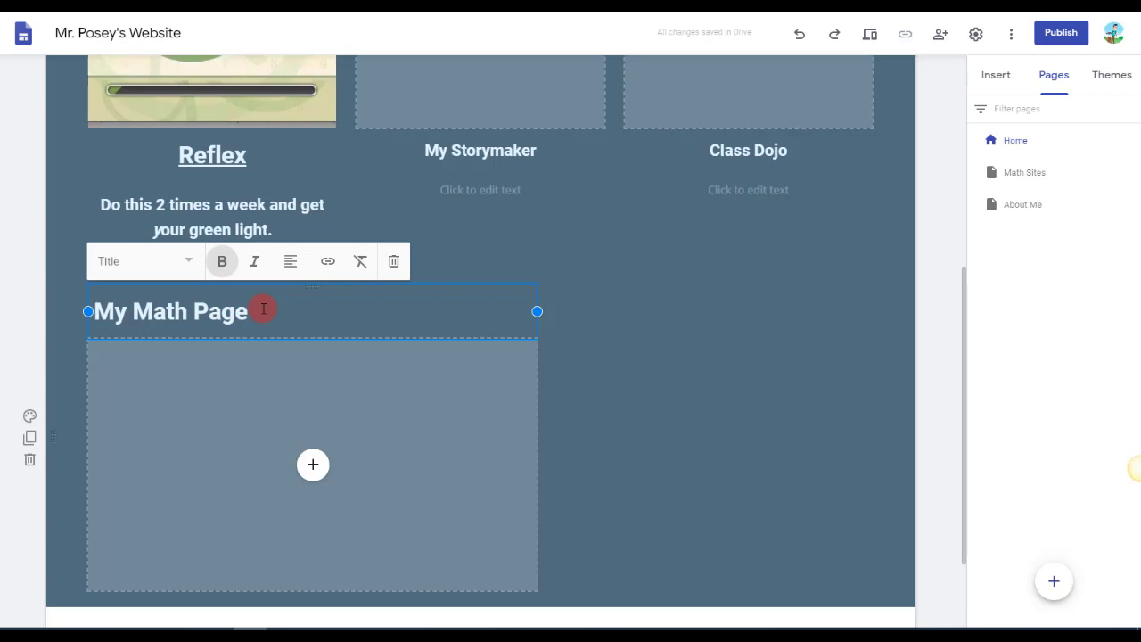
Link the entire My Math Page title to the site's Math Sites page.
drag(259, 308, 93, 312)
click(329, 261)
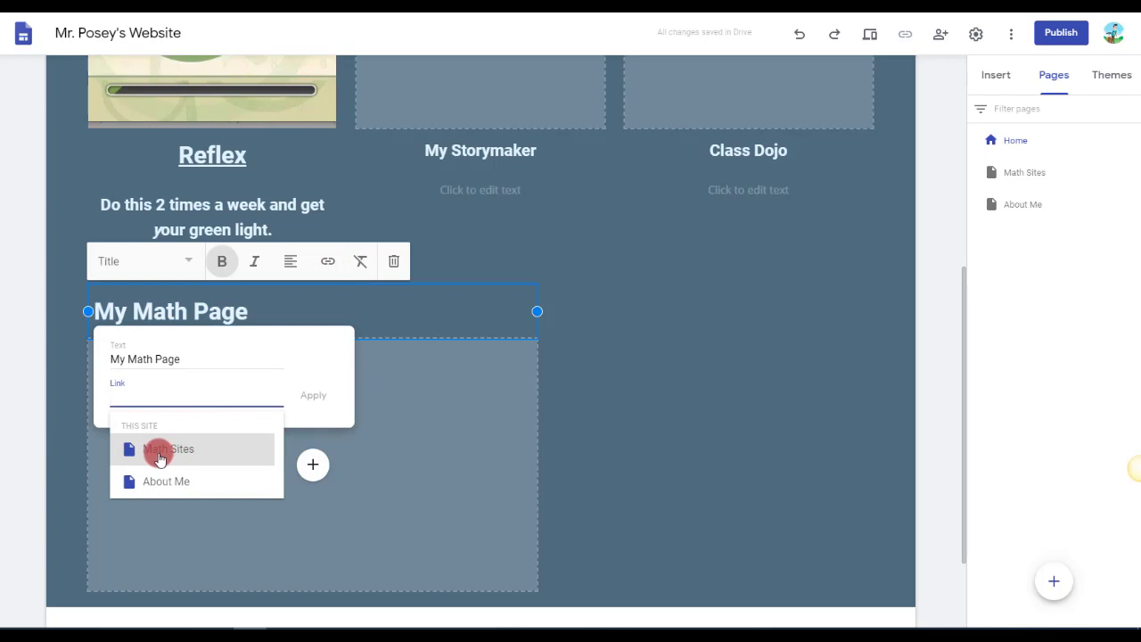
click(160, 457)
click(311, 397)
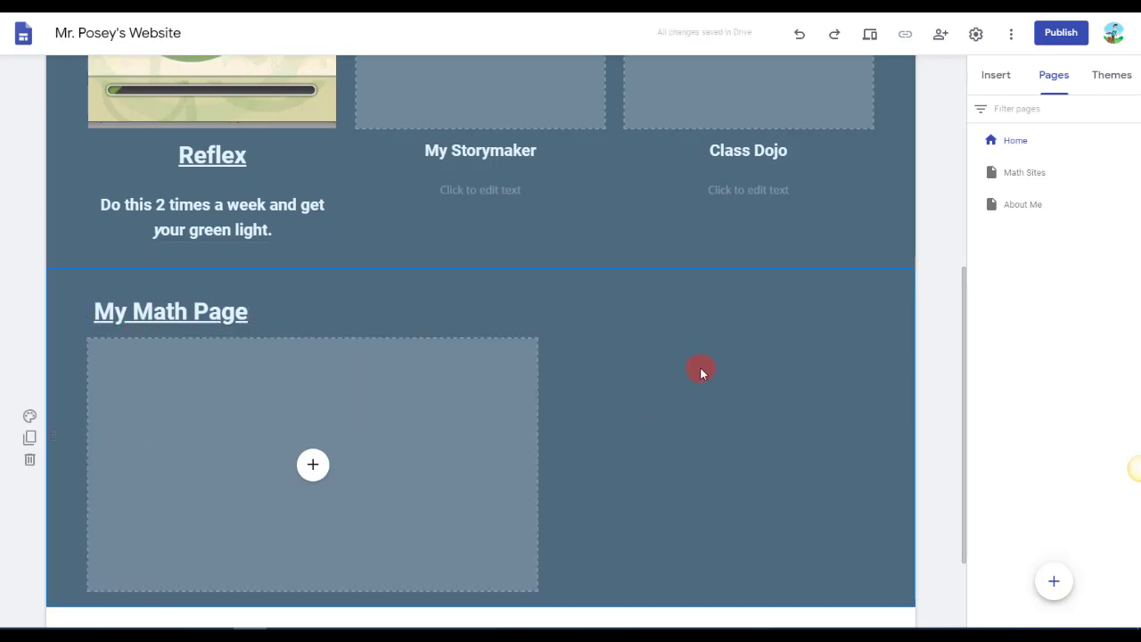
Open the Math Sites page, and try ordering About Me ahead of Math Sites before moving it back below.
scroll(700, 366, up, 5)
click(811, 82)
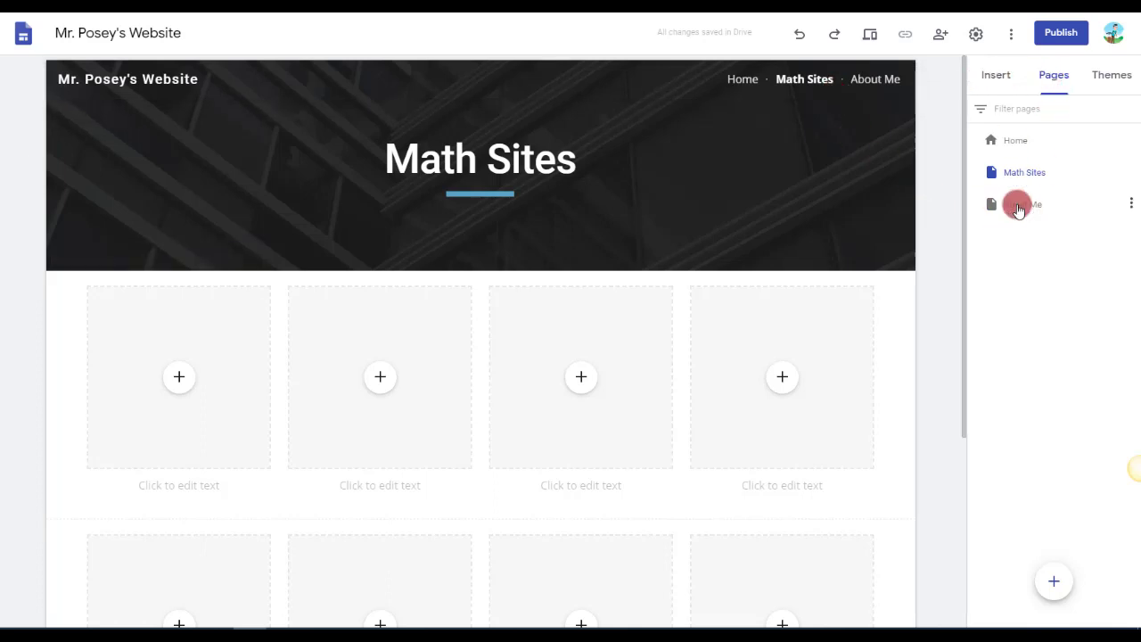
drag(1017, 205, 1027, 170)
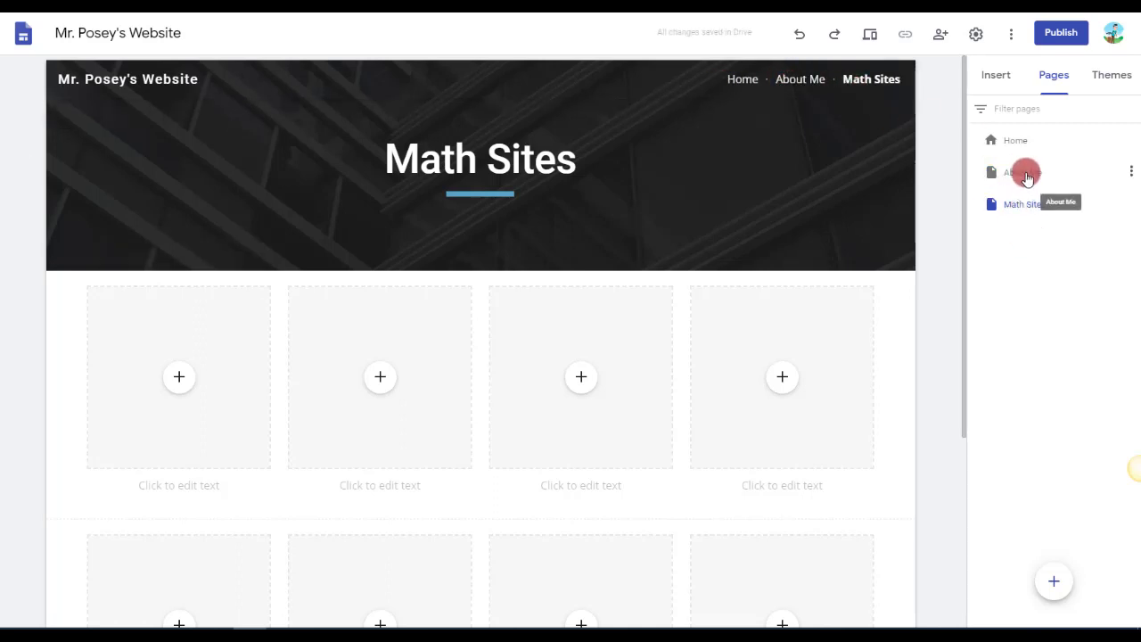
drag(1027, 178, 1024, 228)
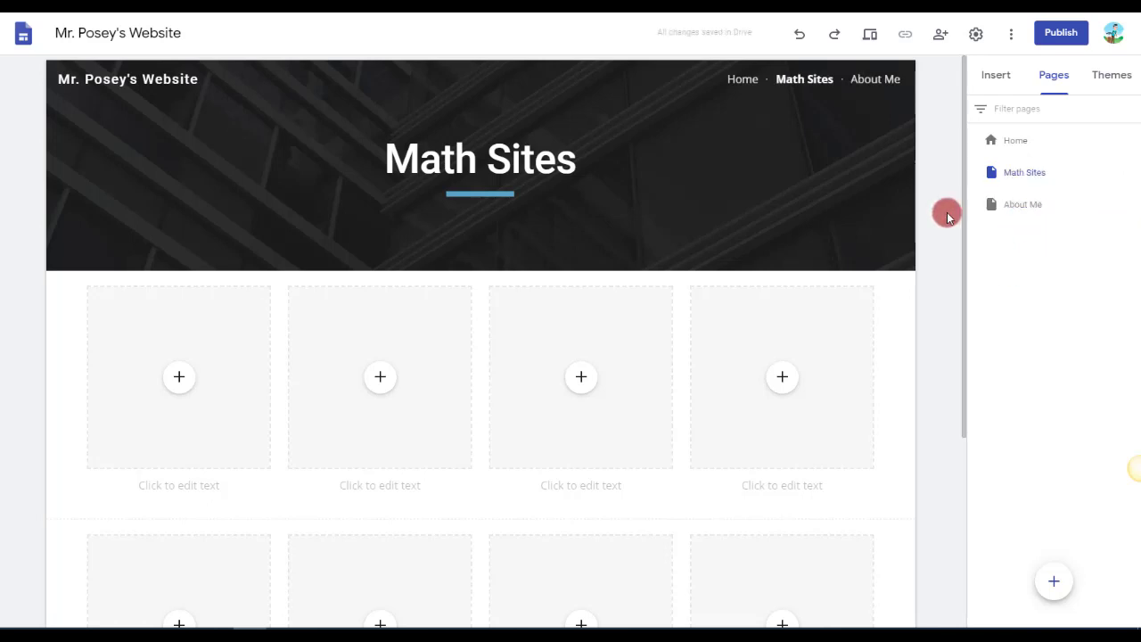
Start inserting a YouTube video on the Math Sites page and search for brpskids.
click(1097, 77)
click(992, 76)
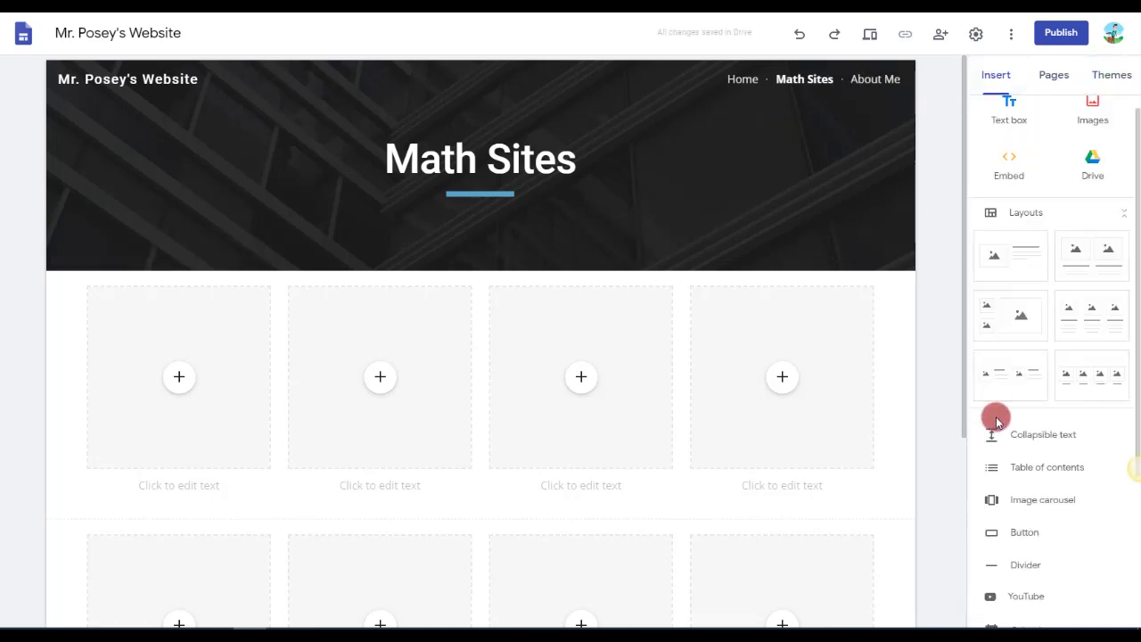
scroll(996, 417, down, 3)
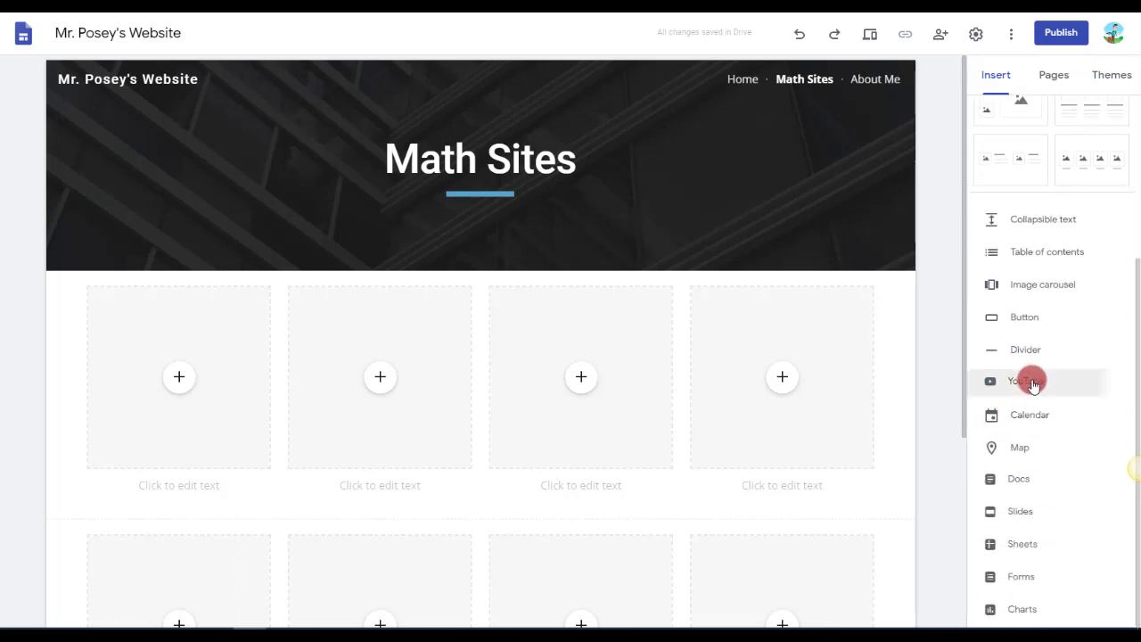
click(1033, 383)
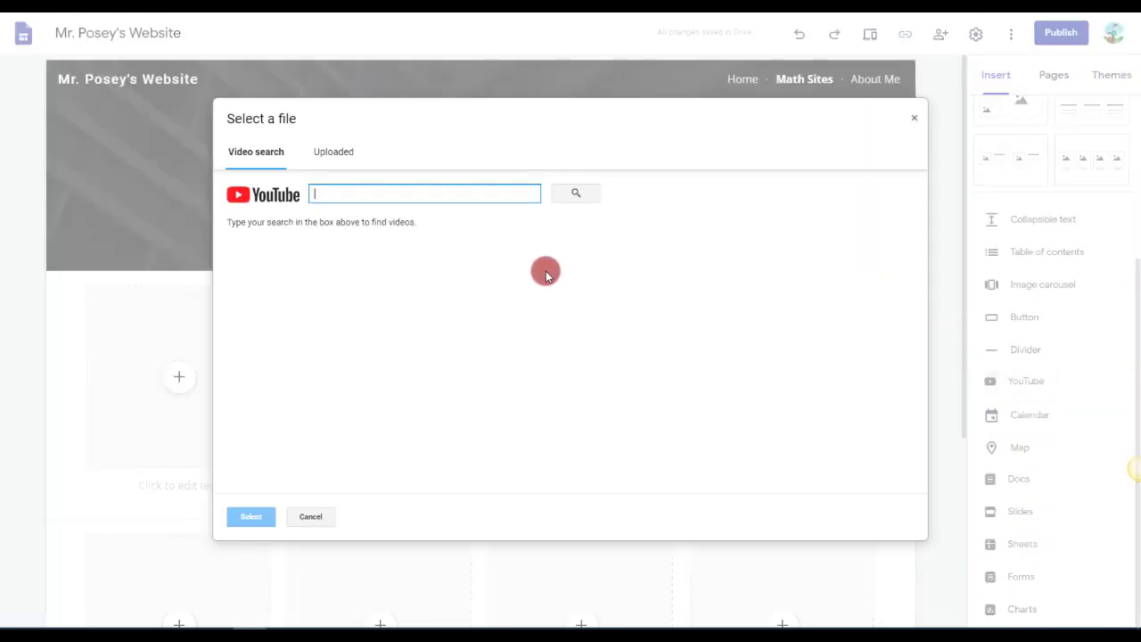
click(332, 155)
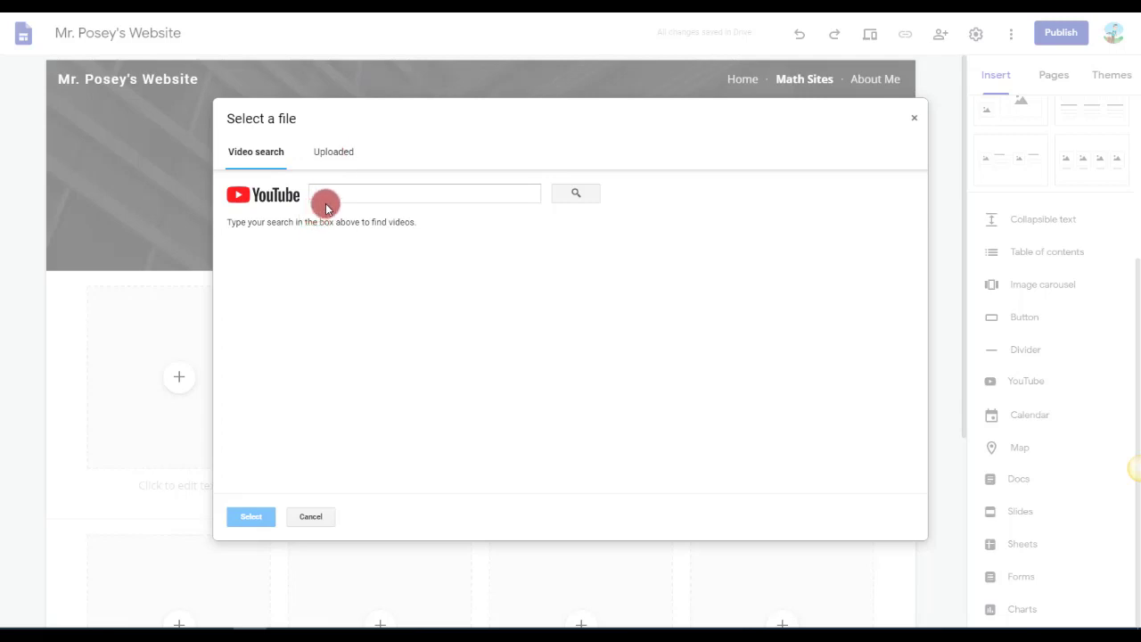
click(379, 197)
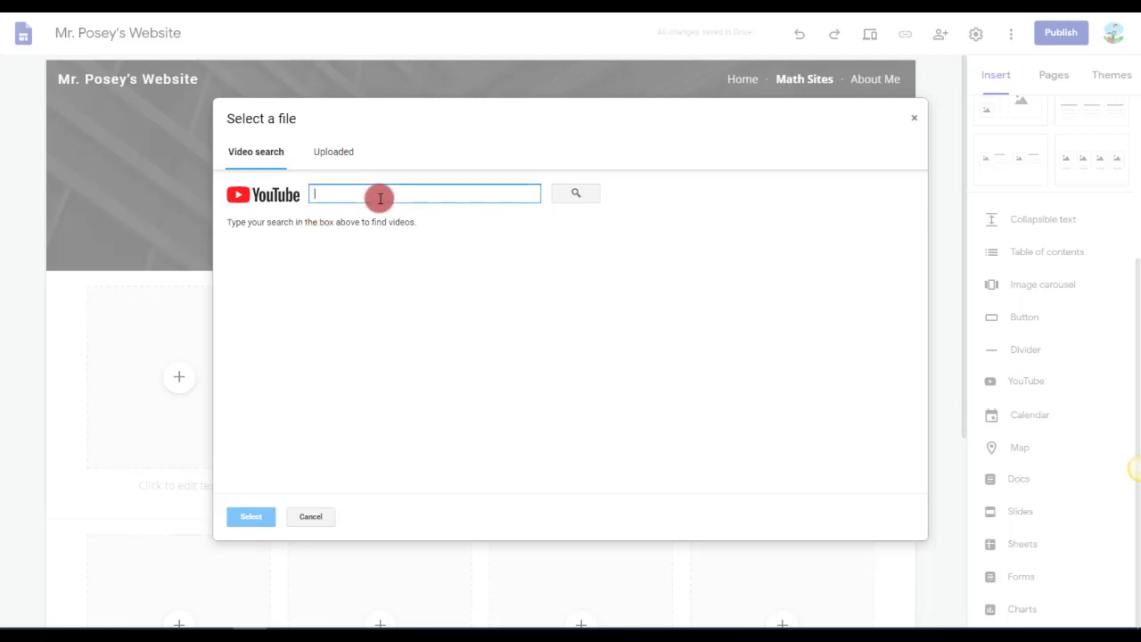
text(ki)
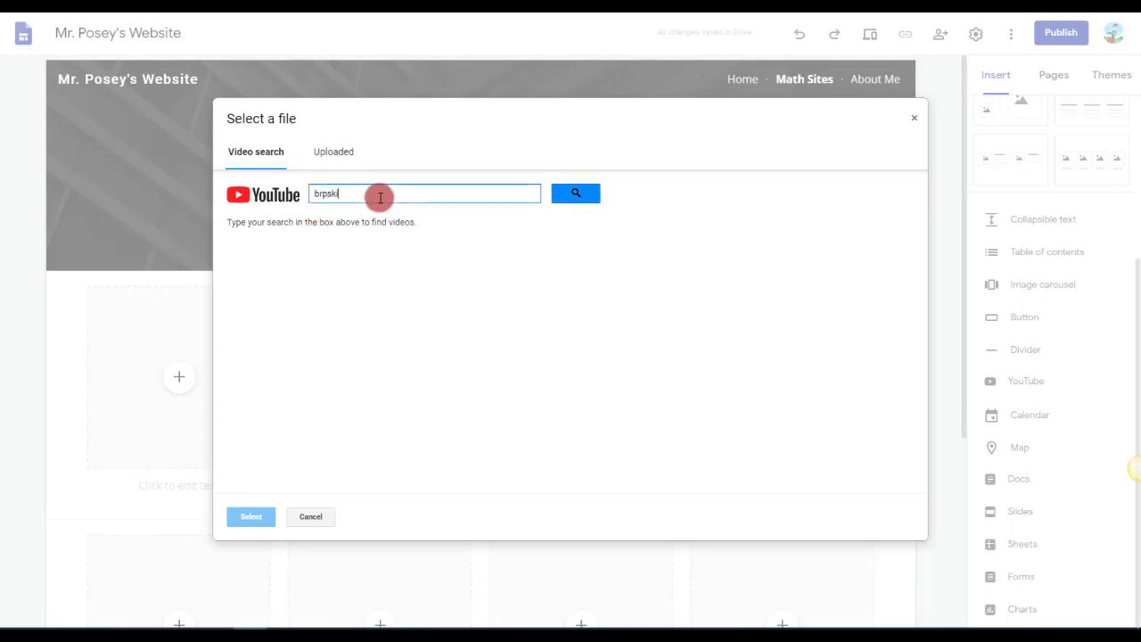
text(rpskids)
key(Return)
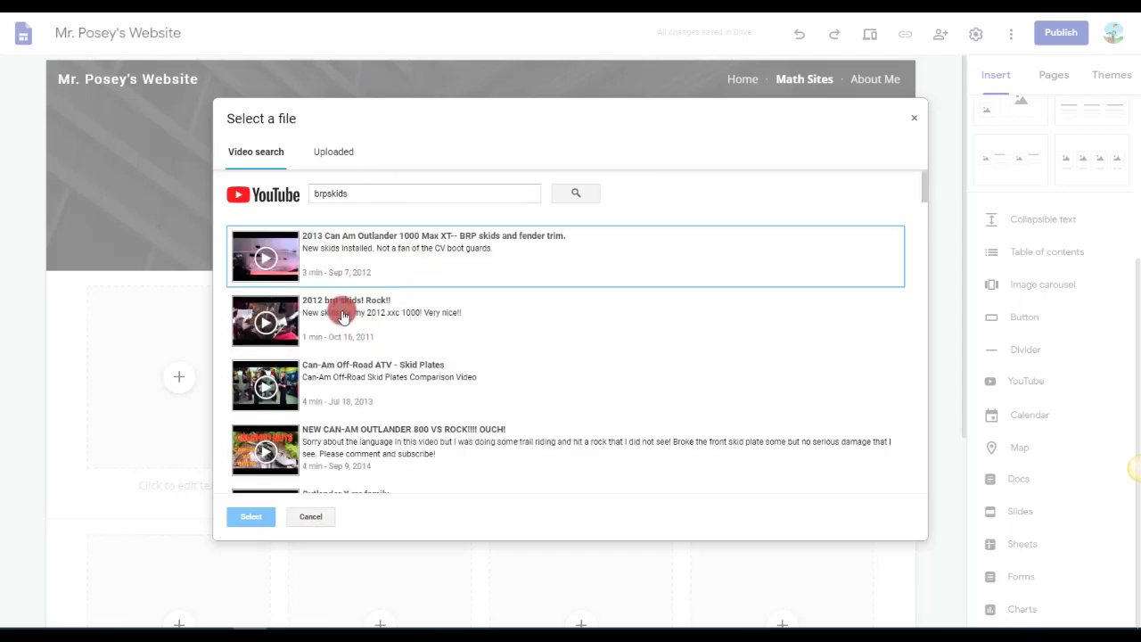
Insert the video Outlander X mr family from the search results into the Math Sites page.
scroll(350, 368, down, 2)
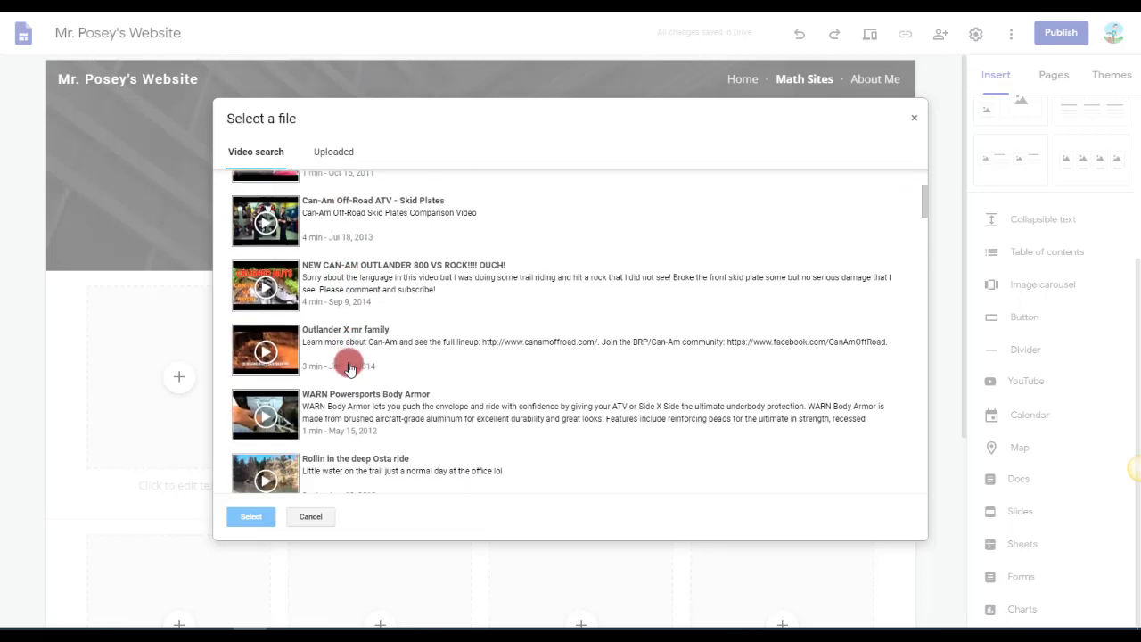
click(359, 352)
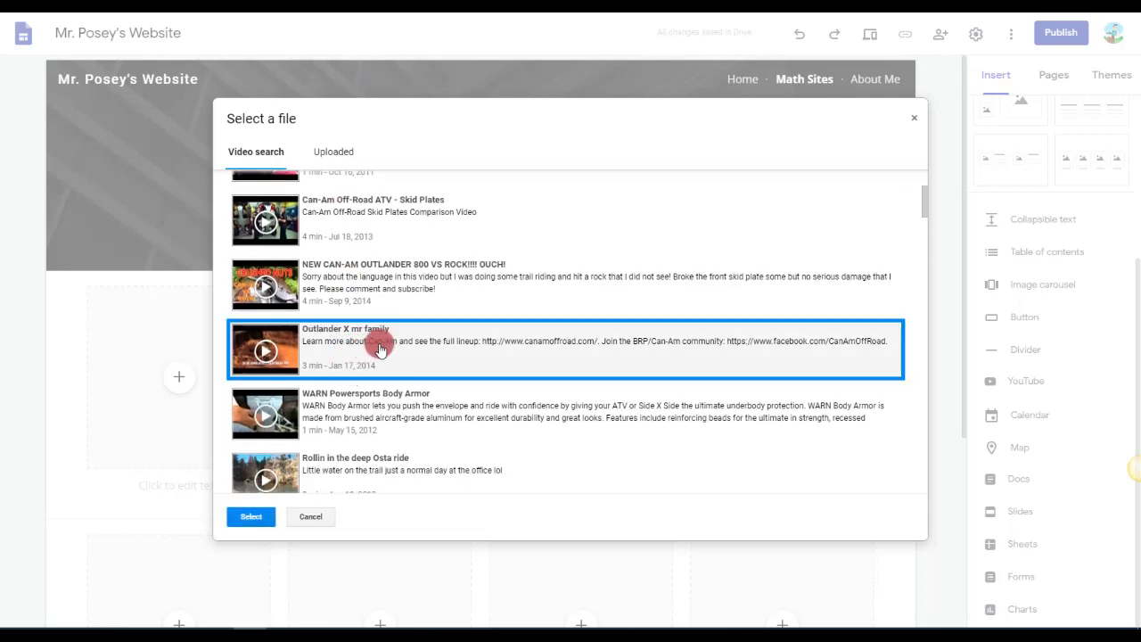
click(264, 521)
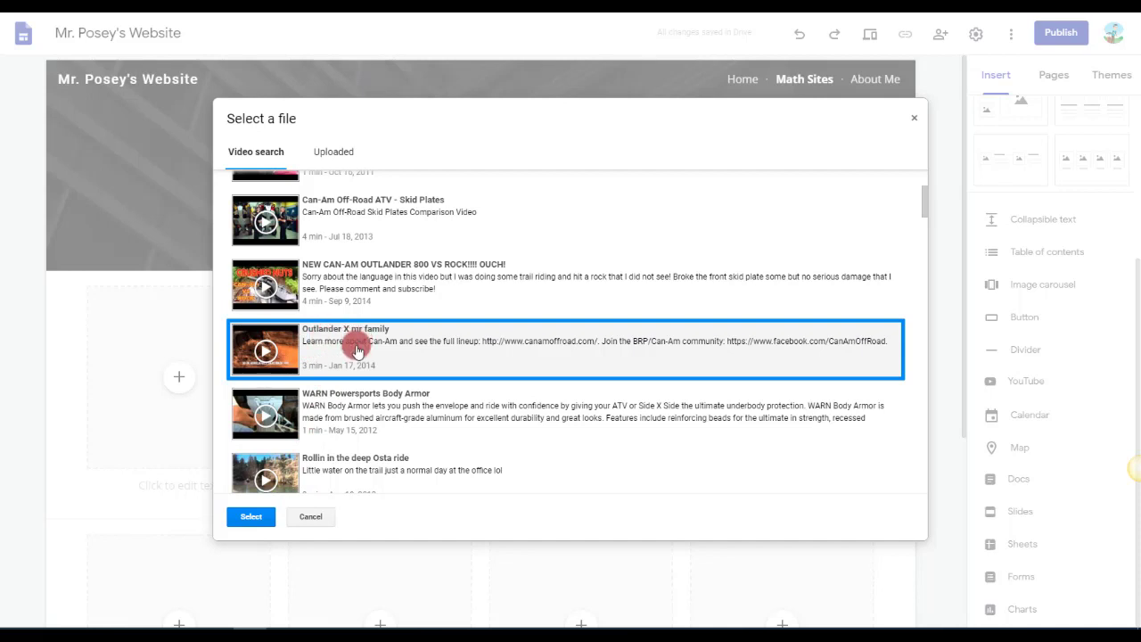
click(254, 517)
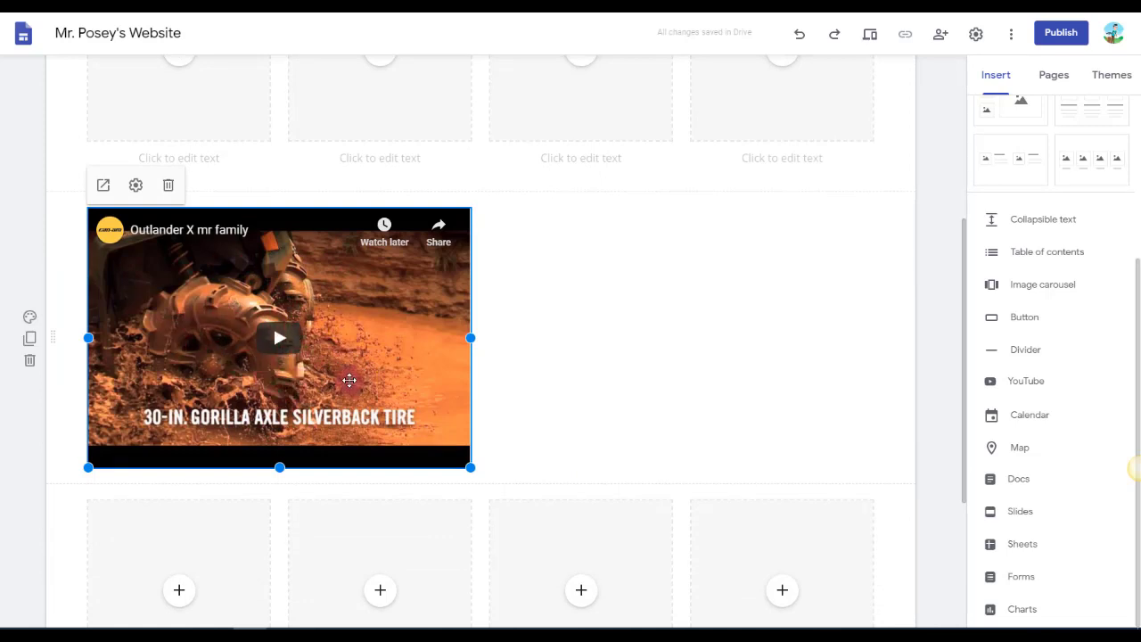
Switch to a new browser tab and open YouTube from the Google apps.
click(820, 9)
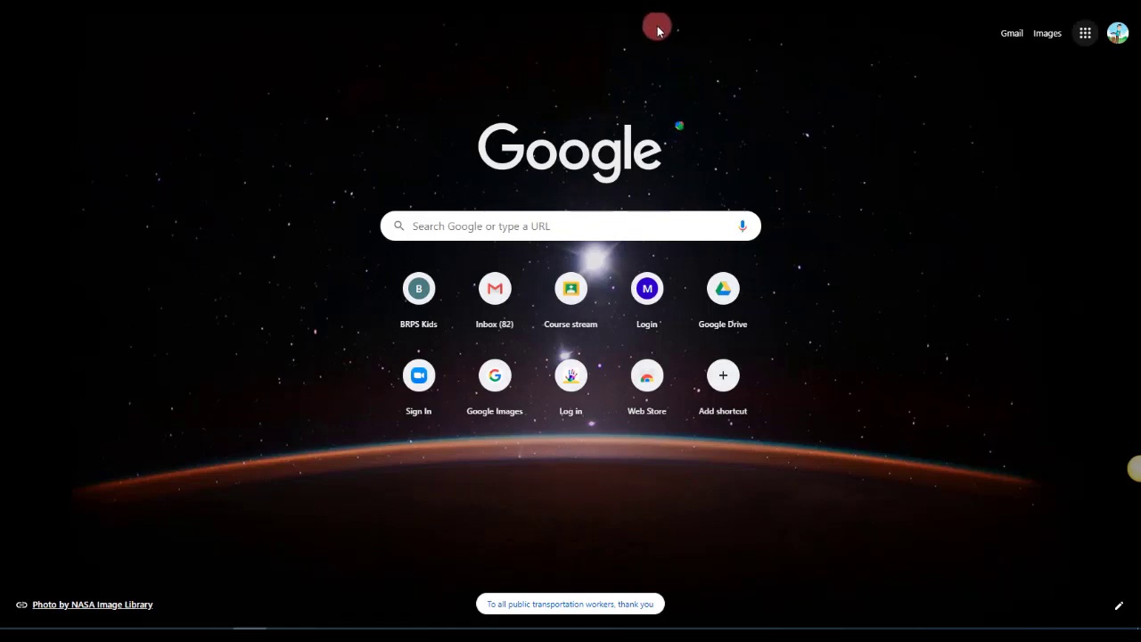
click(1082, 35)
click(1039, 78)
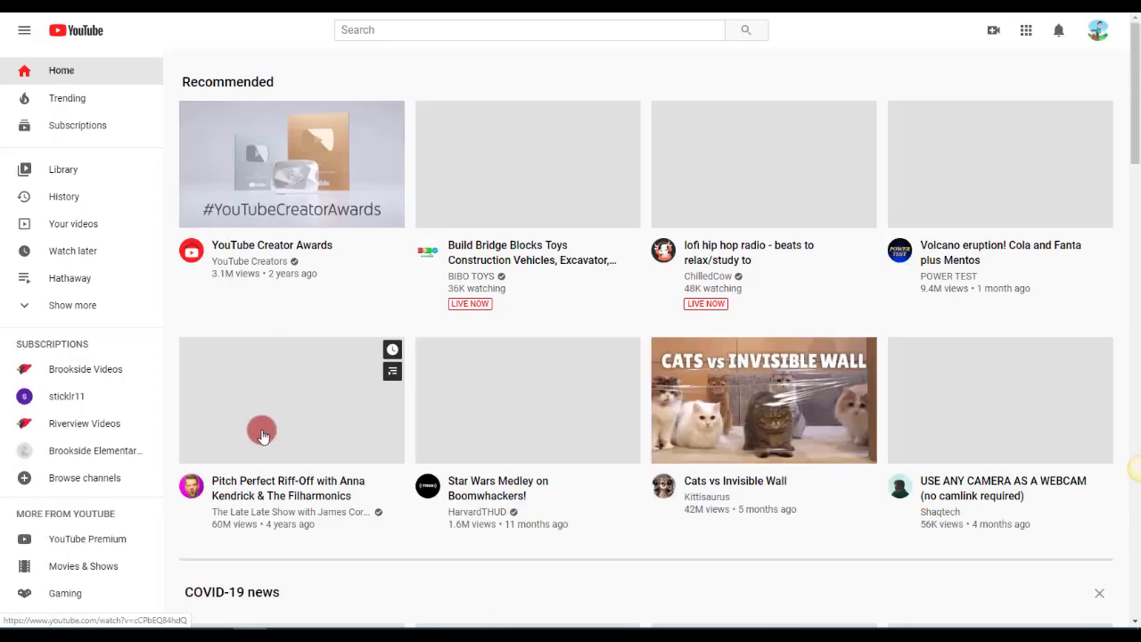
Open the Pitch Perfect Riff-Off video, pause playback, and copy its web address for use in the site.
click(458, 482)
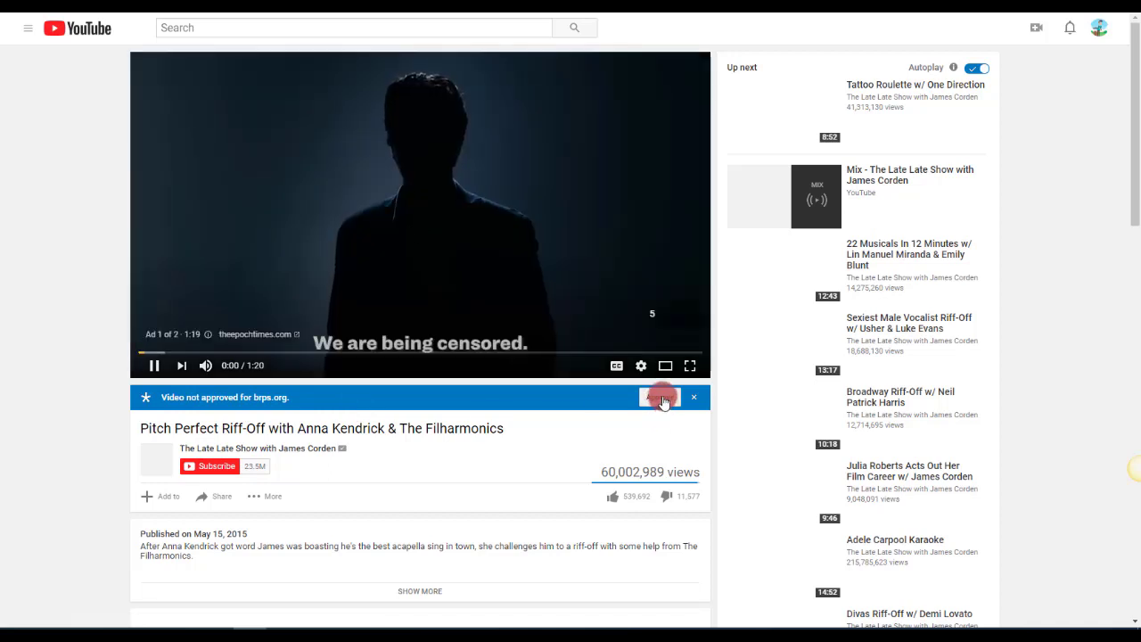
click(159, 369)
click(661, 399)
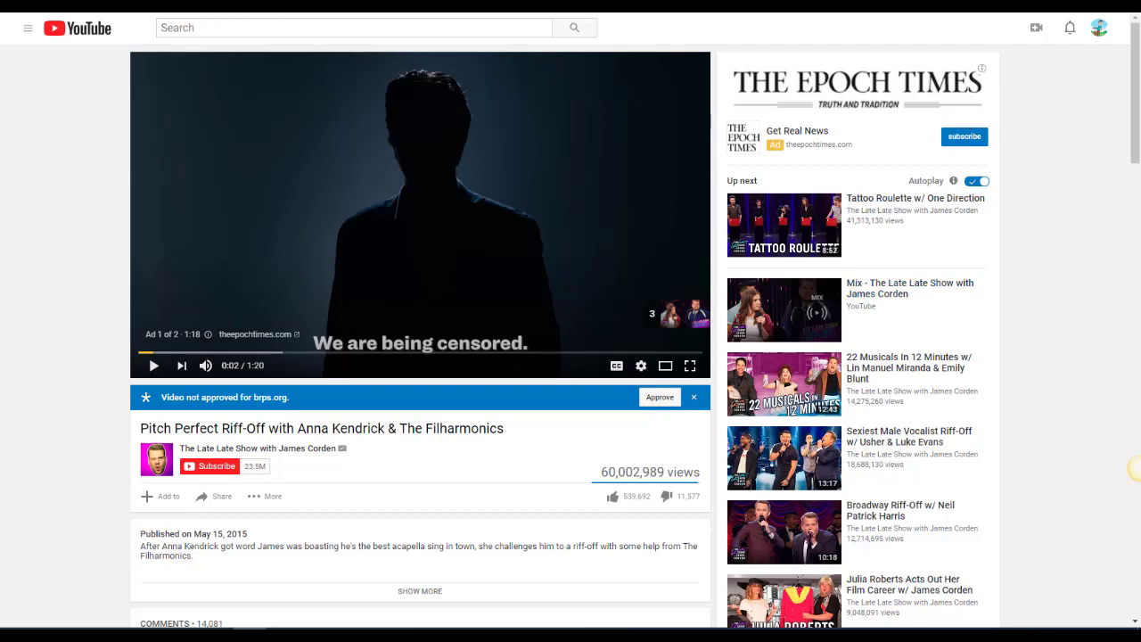
right_click(285, 163)
click(78, 120)
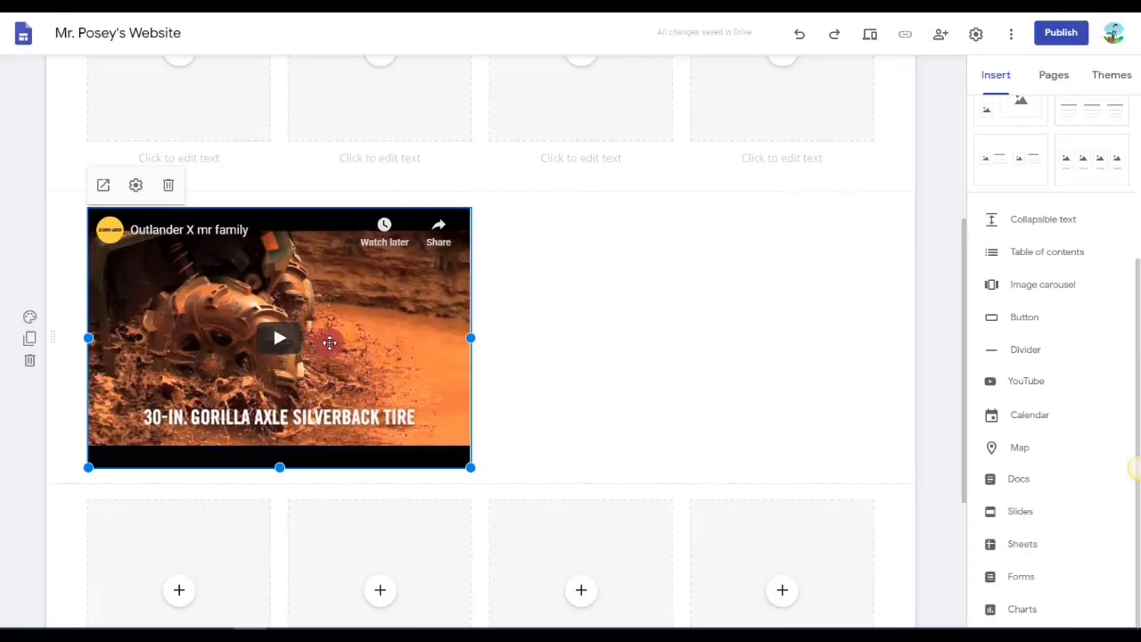
click(590, 303)
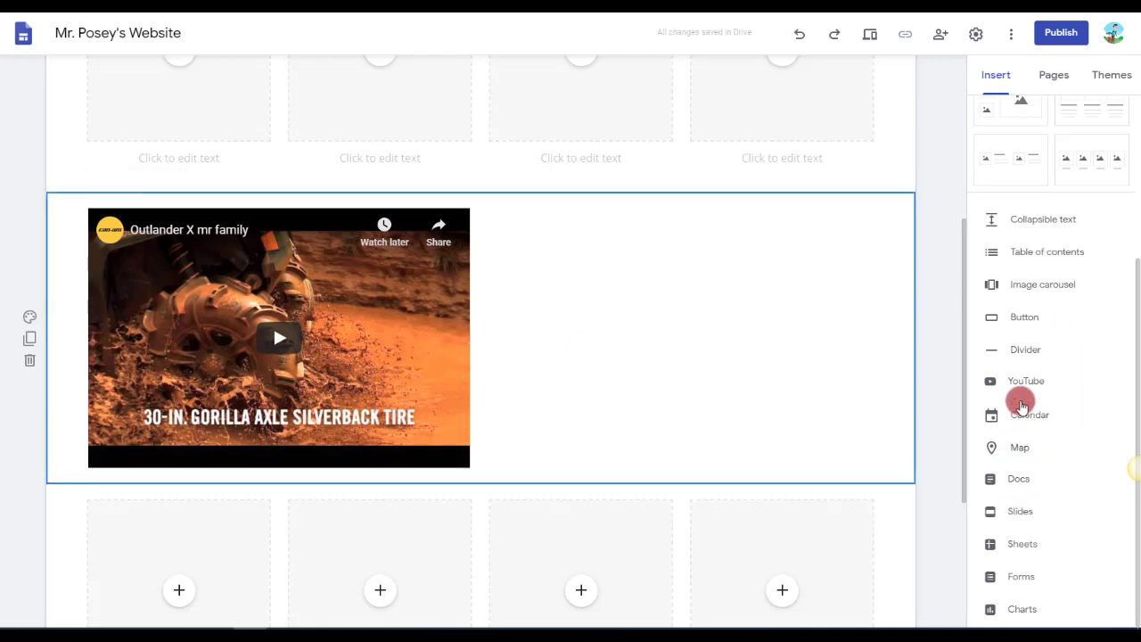
click(1023, 393)
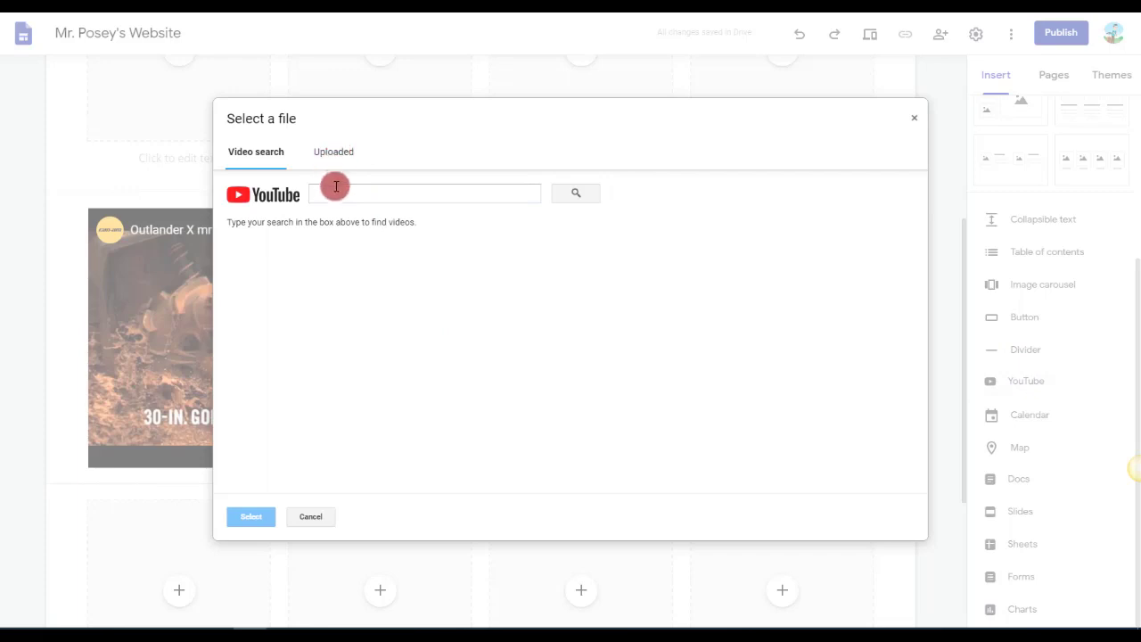
click(340, 191)
text(https://www.youtube.com/watch?v=cCPbEQ84hdQ)
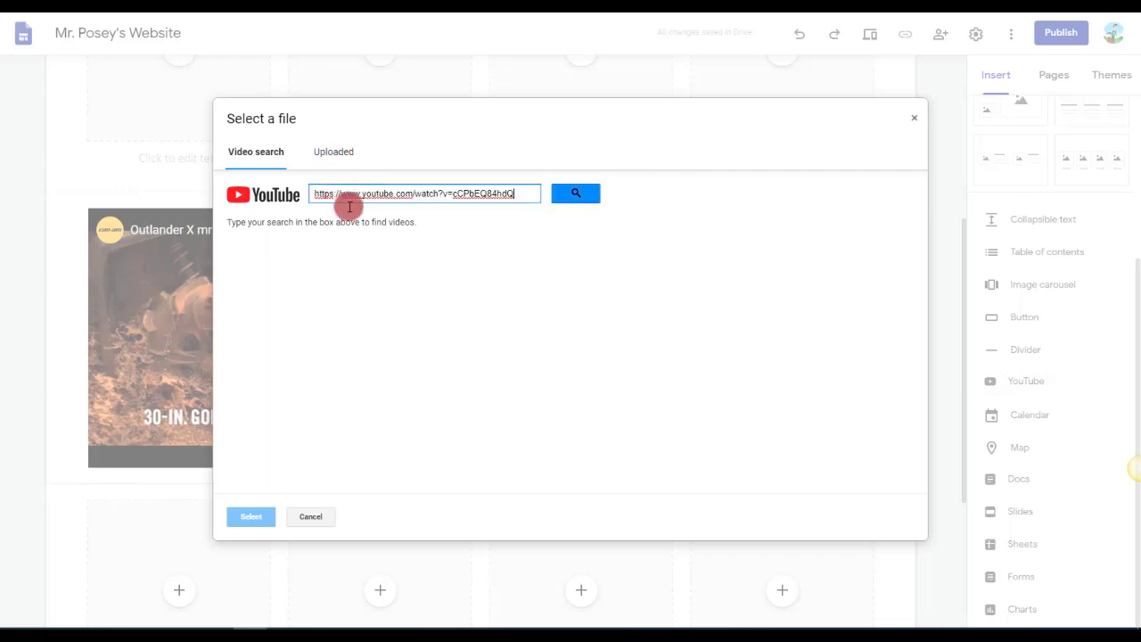
click(579, 191)
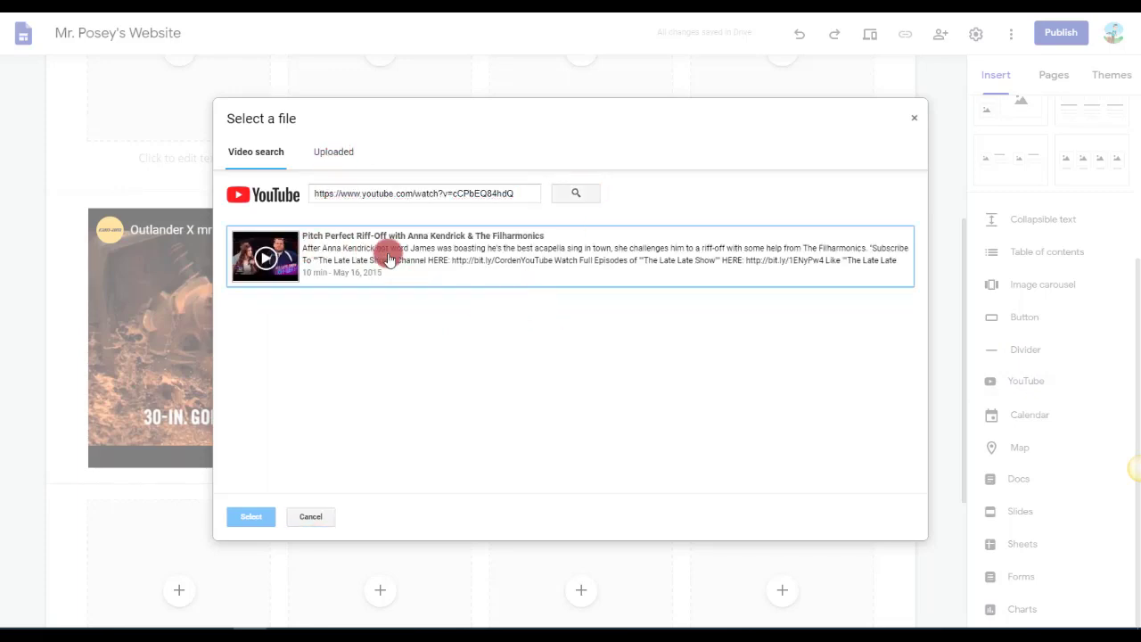
click(389, 259)
click(254, 525)
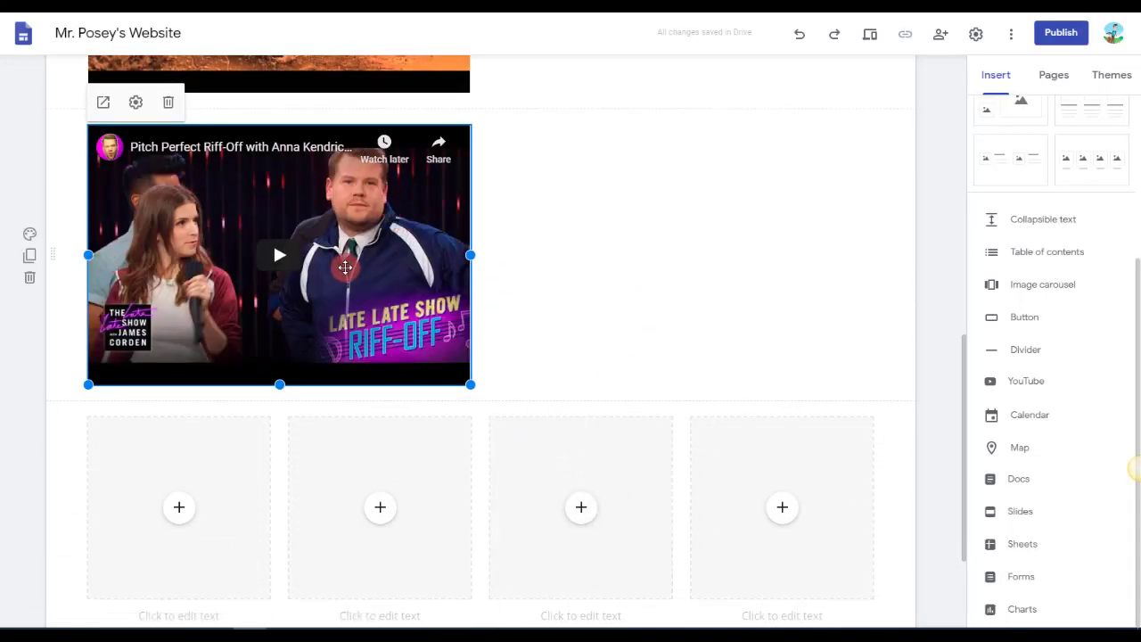
Undo both YouTube video insertions on the Math Sites page.
key(ctrl+z)
key(ctrl+z)
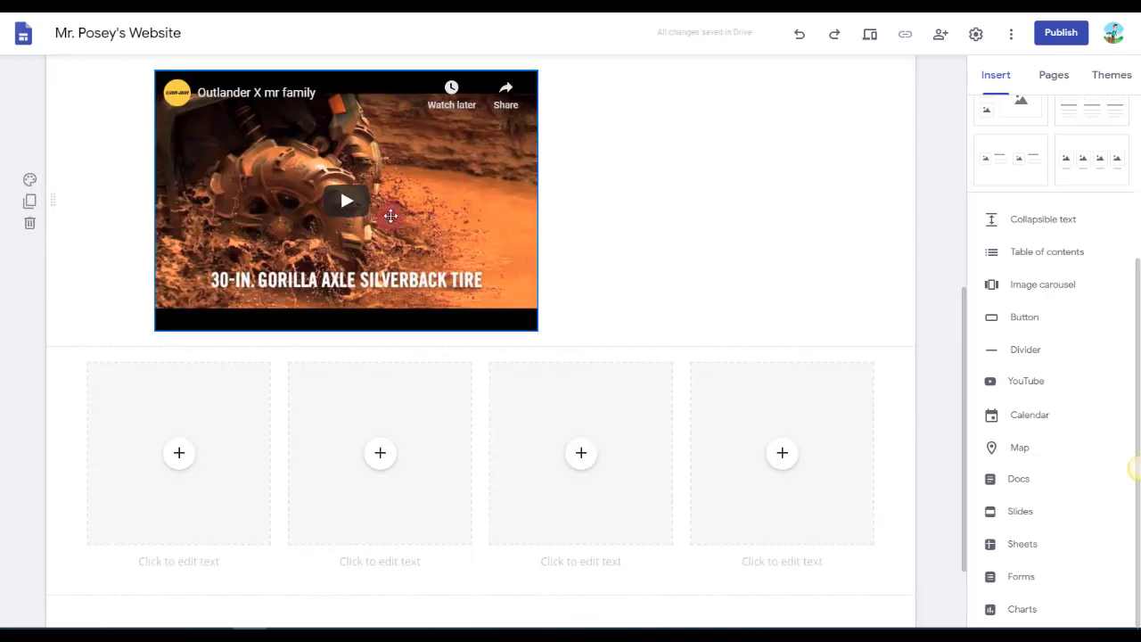
click(391, 215)
key(ctrl+z)
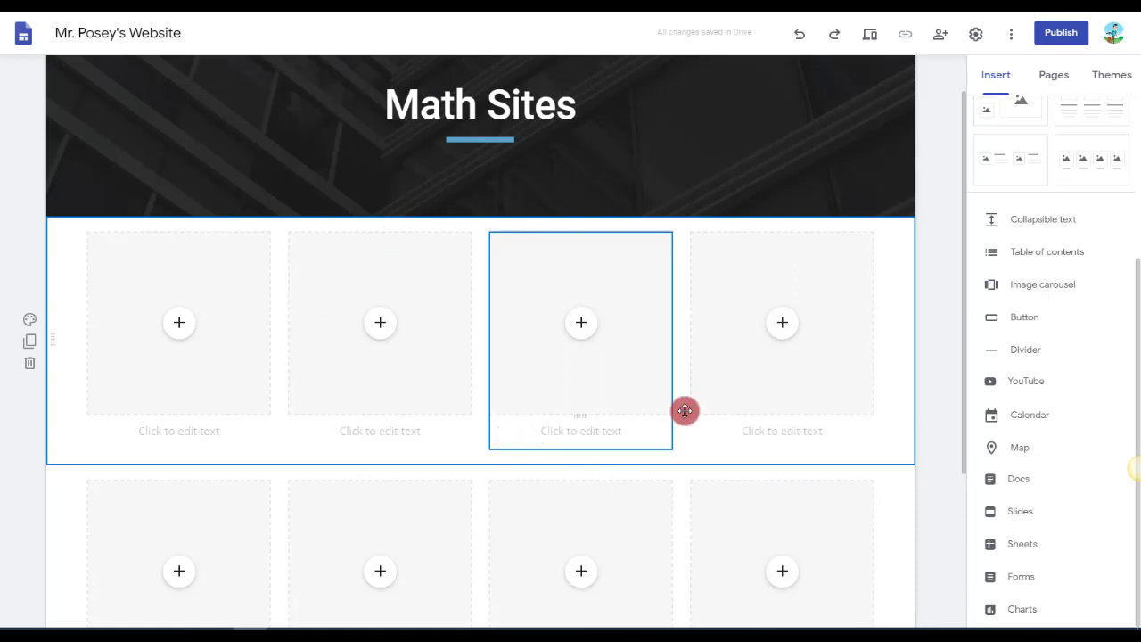
Publish the site under its given web address, with access set so anyone can find and view the published version.
drag(1040, 383, 1004, 77)
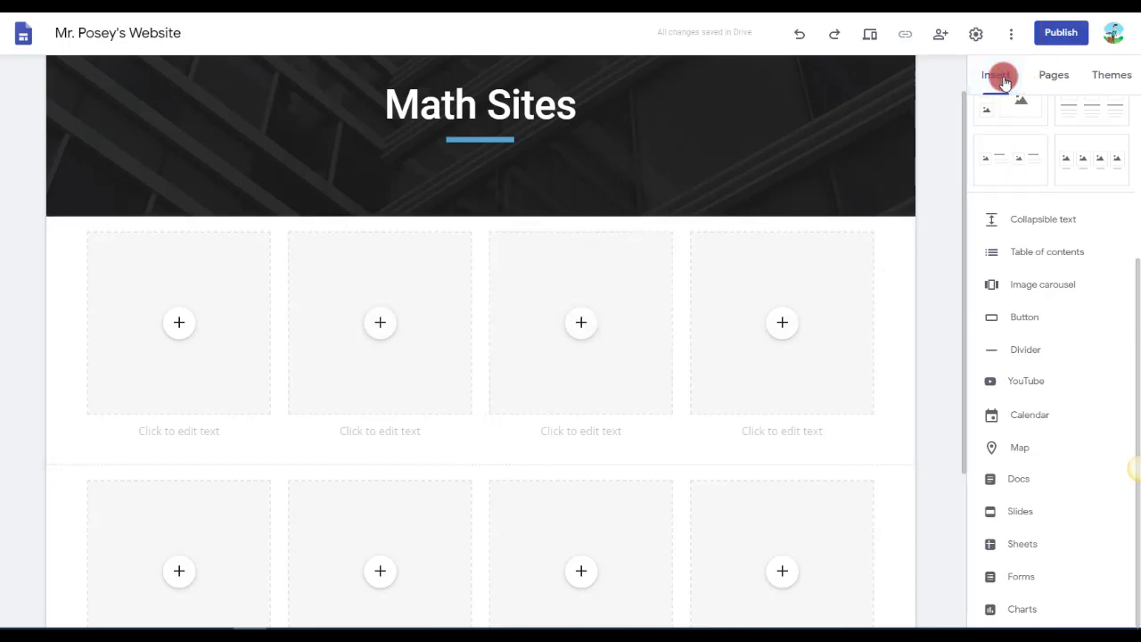
click(1070, 40)
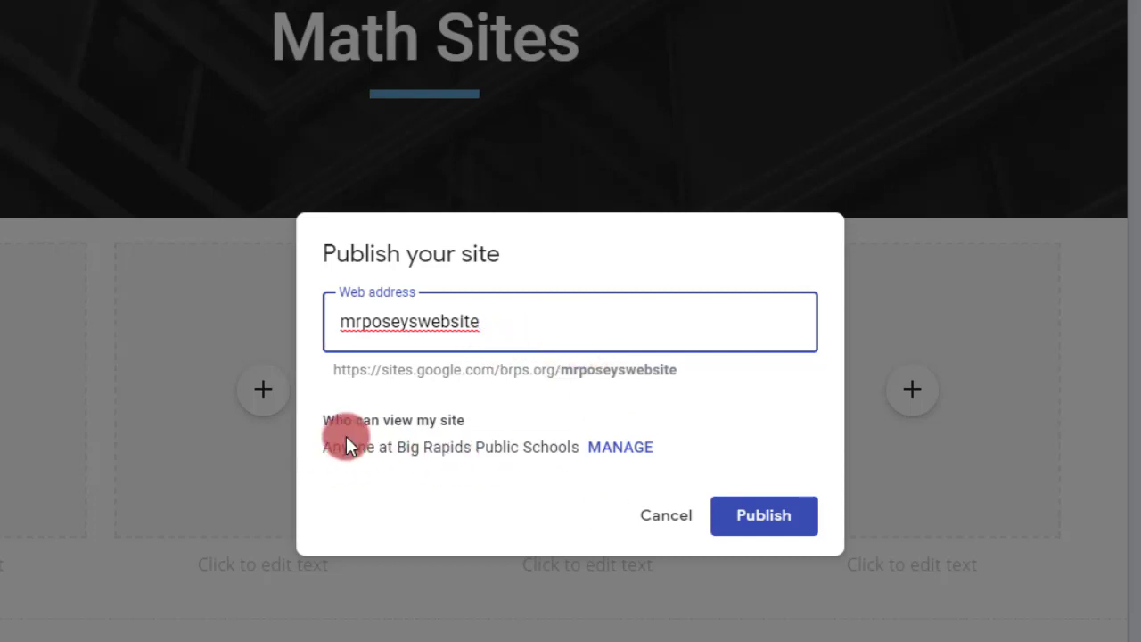
click(619, 450)
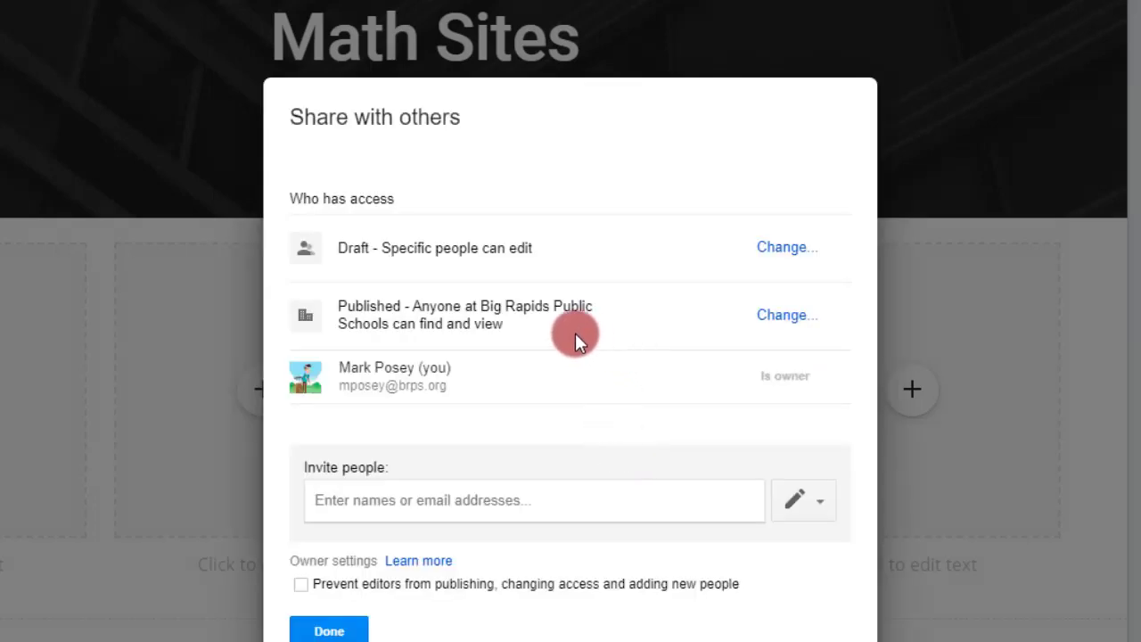
click(789, 317)
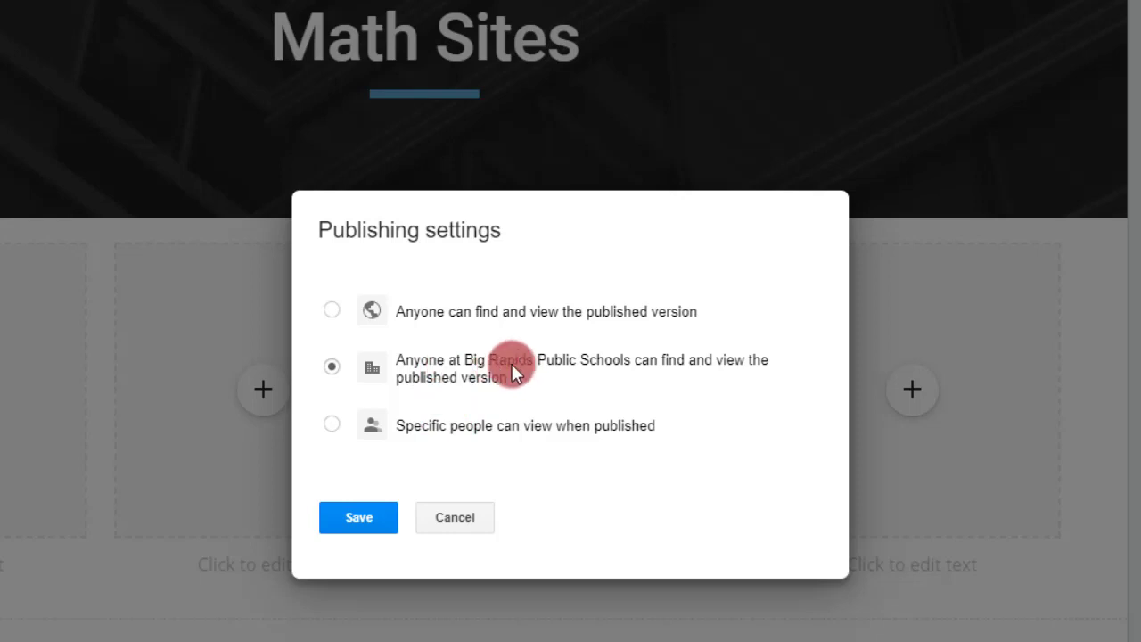
click(488, 314)
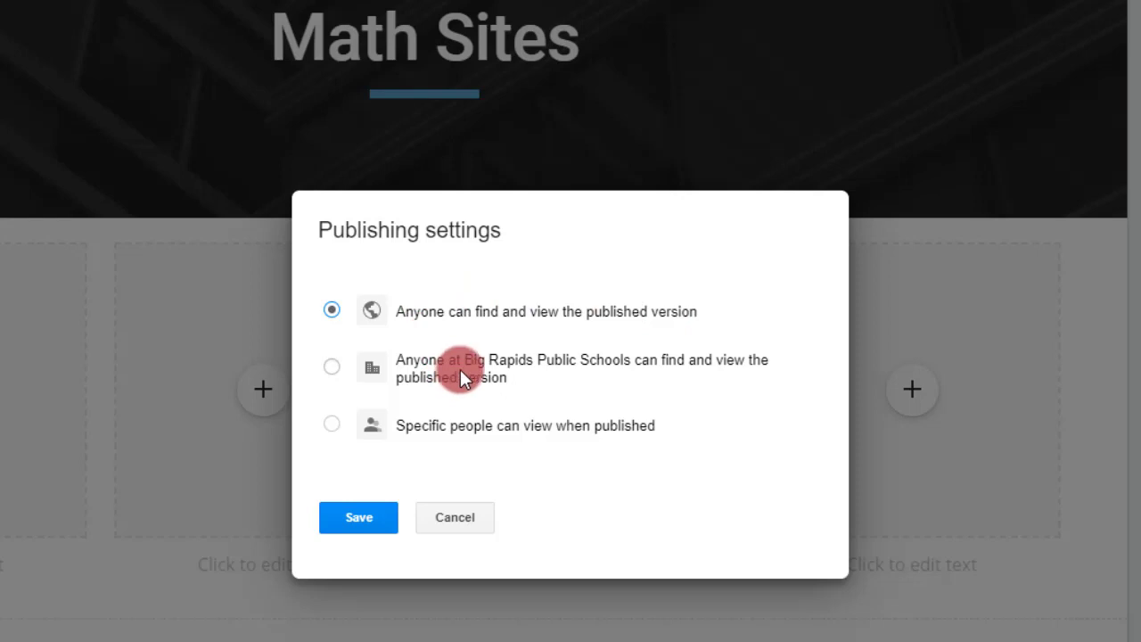
click(372, 533)
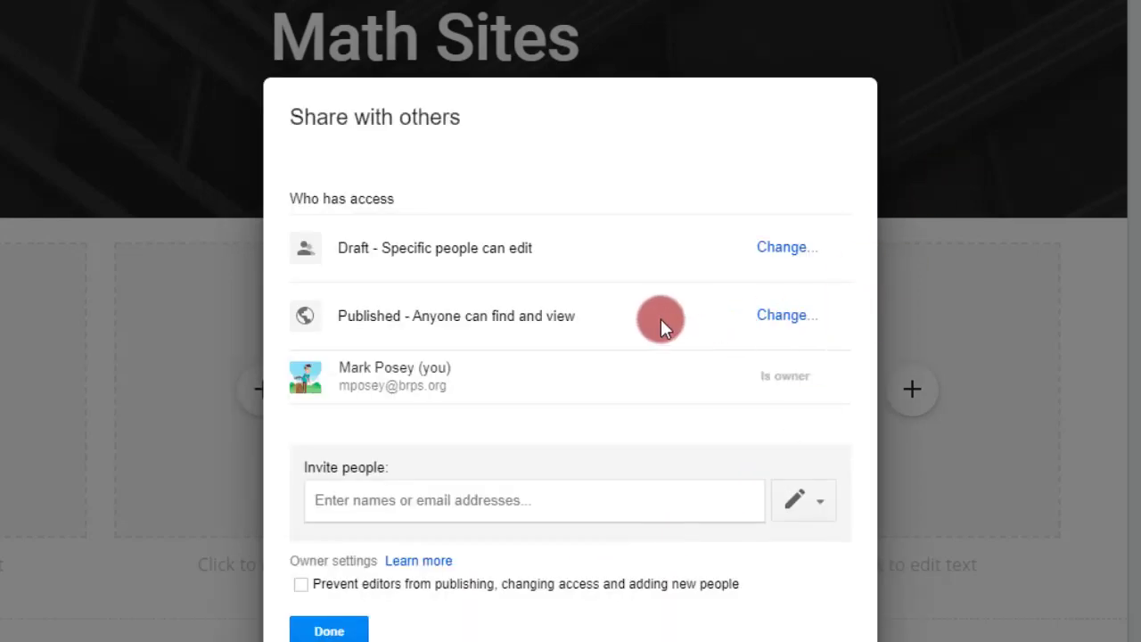
click(354, 629)
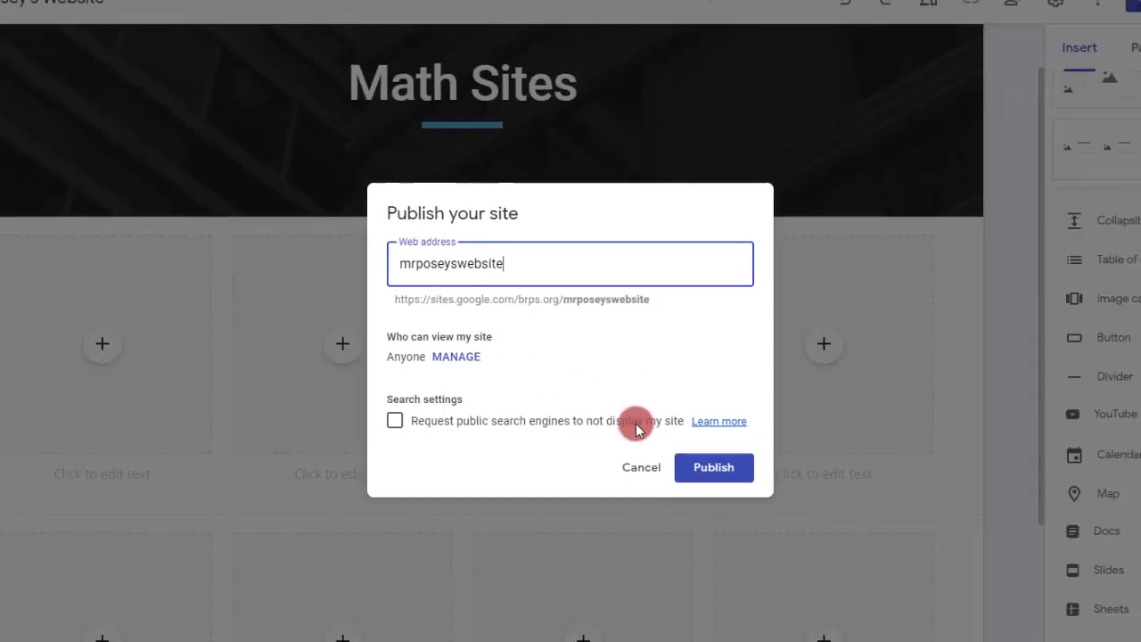
click(718, 469)
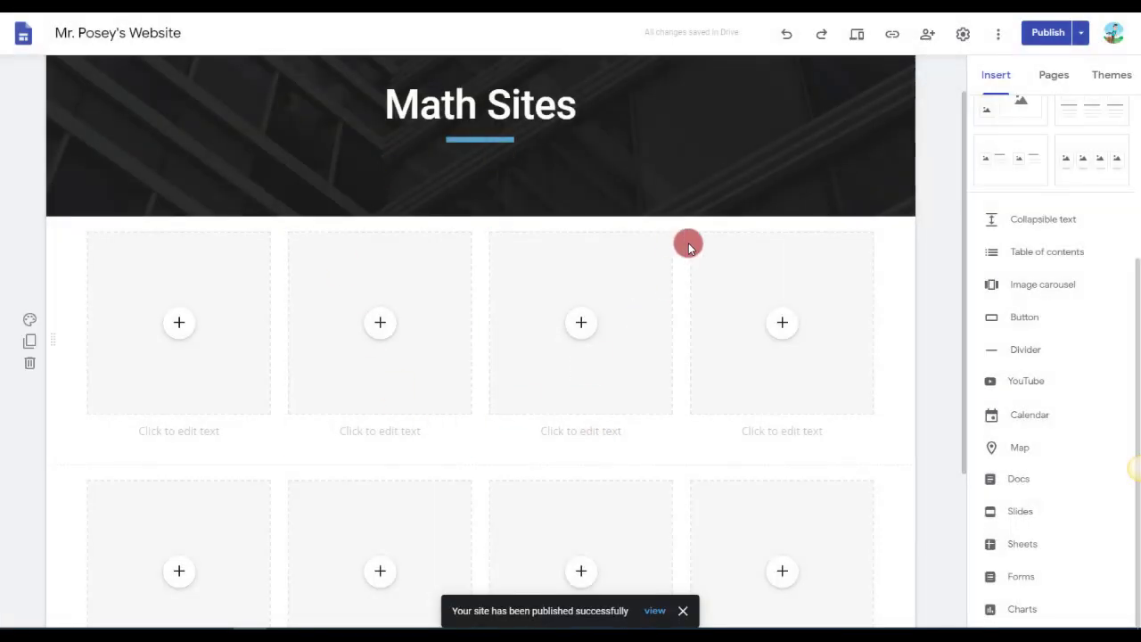
Look through the site settings for navigation, brand images, viewer tools and analytics, and close them.
click(964, 34)
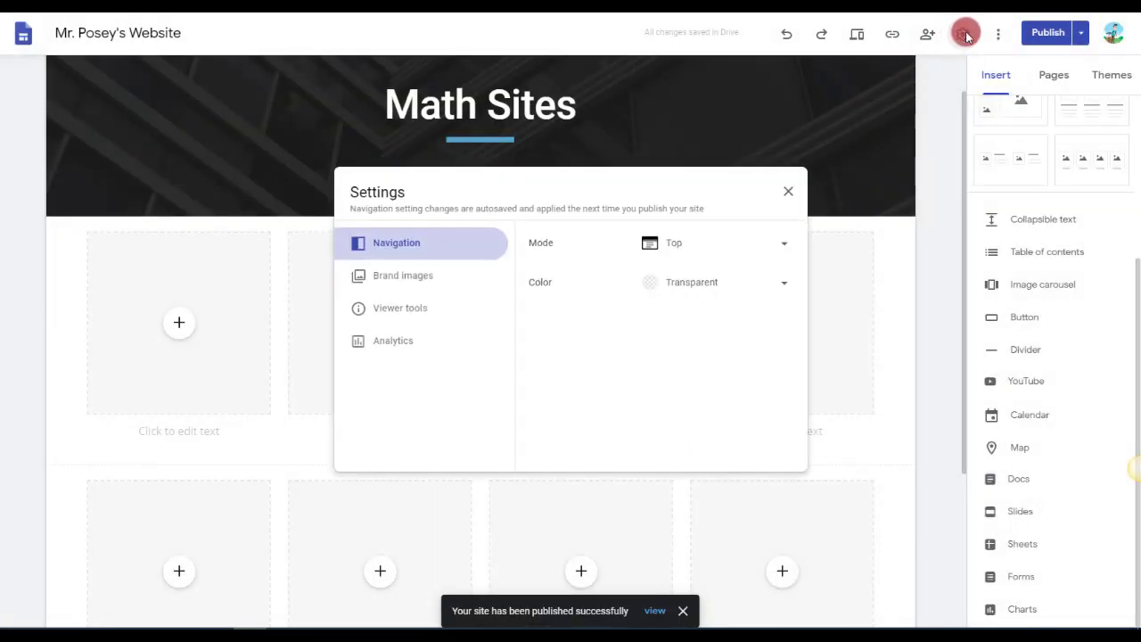
click(397, 279)
click(392, 309)
click(388, 335)
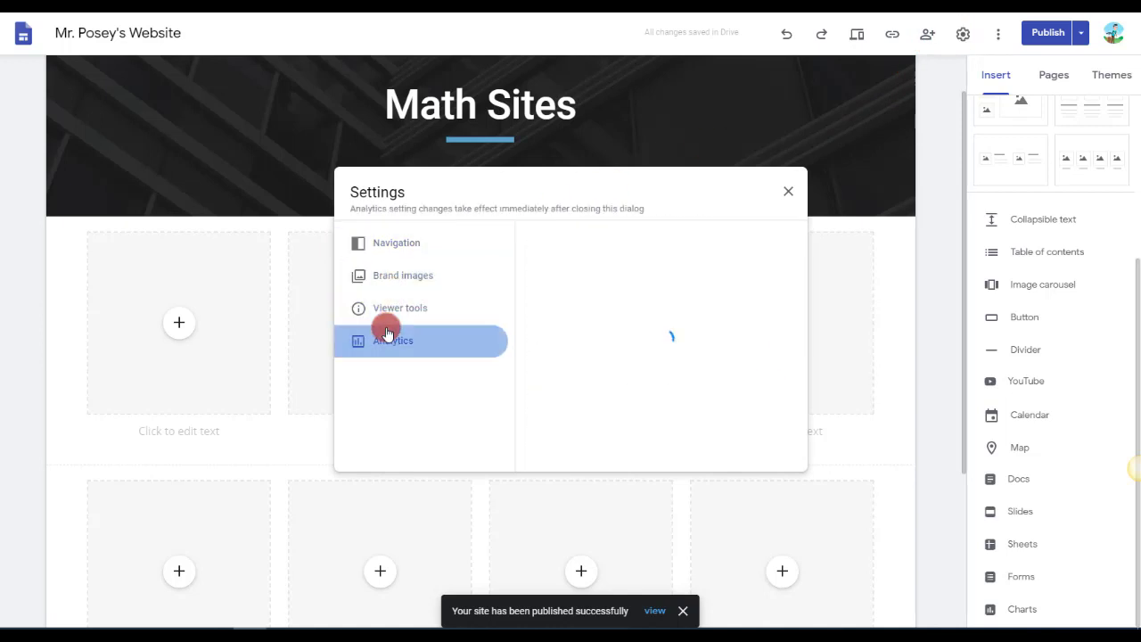
click(788, 191)
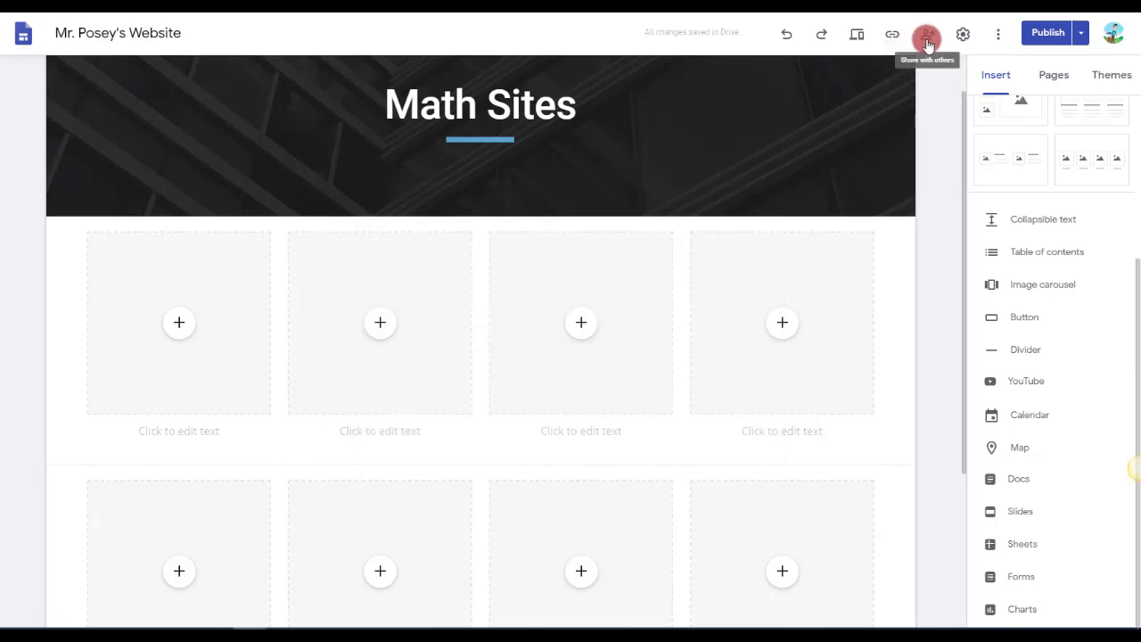
Review the published-version access options and the draft editing options in the site's sharing settings, keeping the current choices.
click(928, 40)
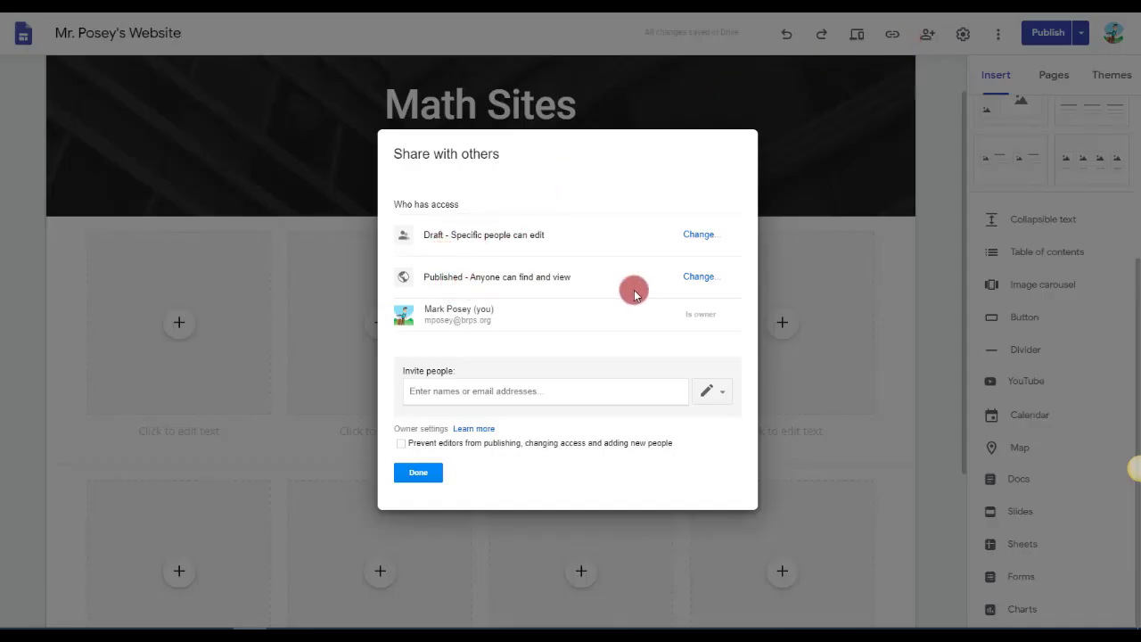
click(700, 277)
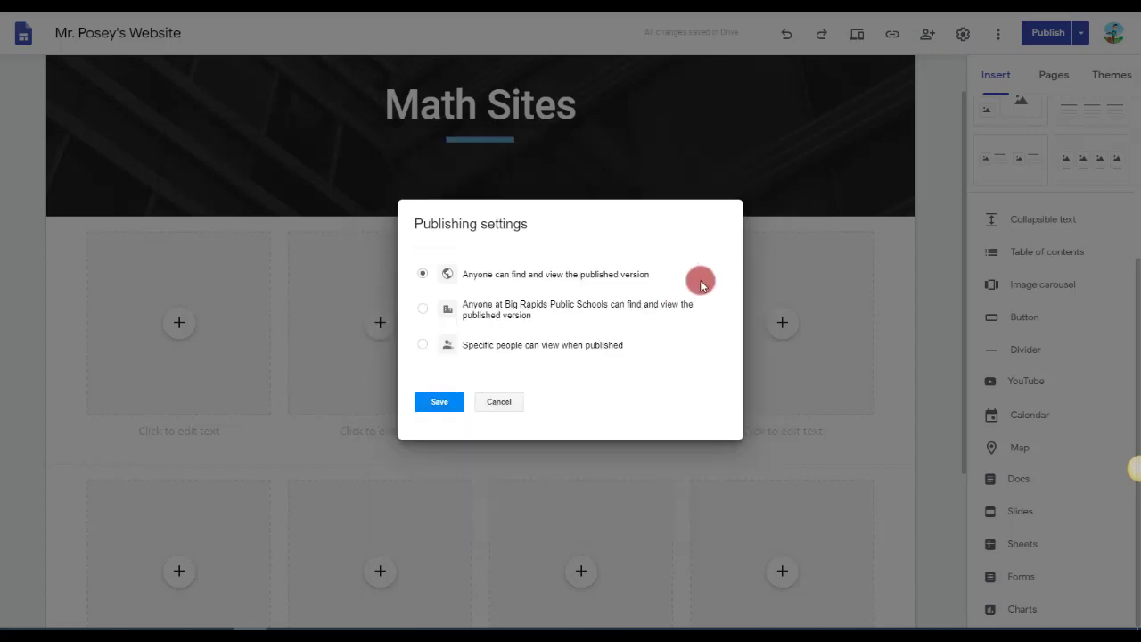
click(443, 402)
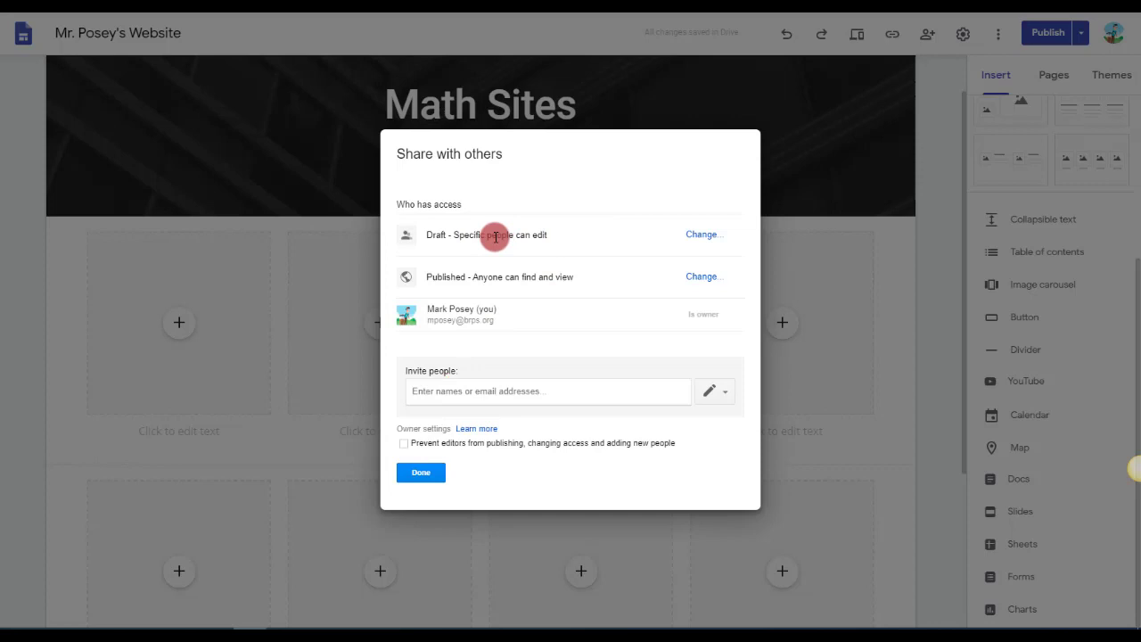
click(702, 235)
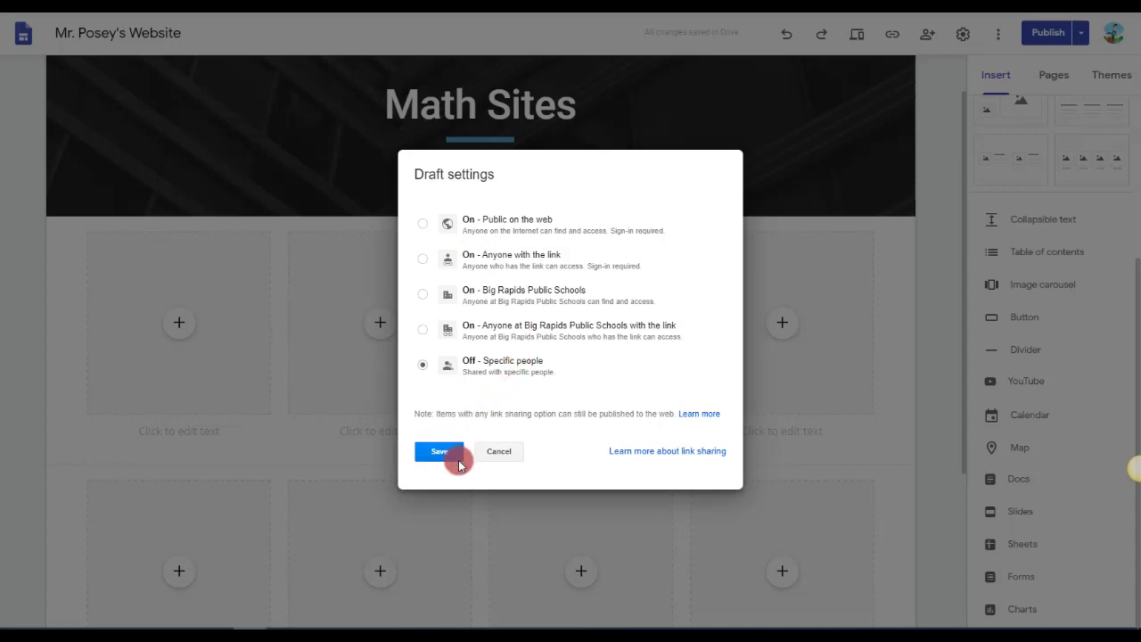
click(510, 452)
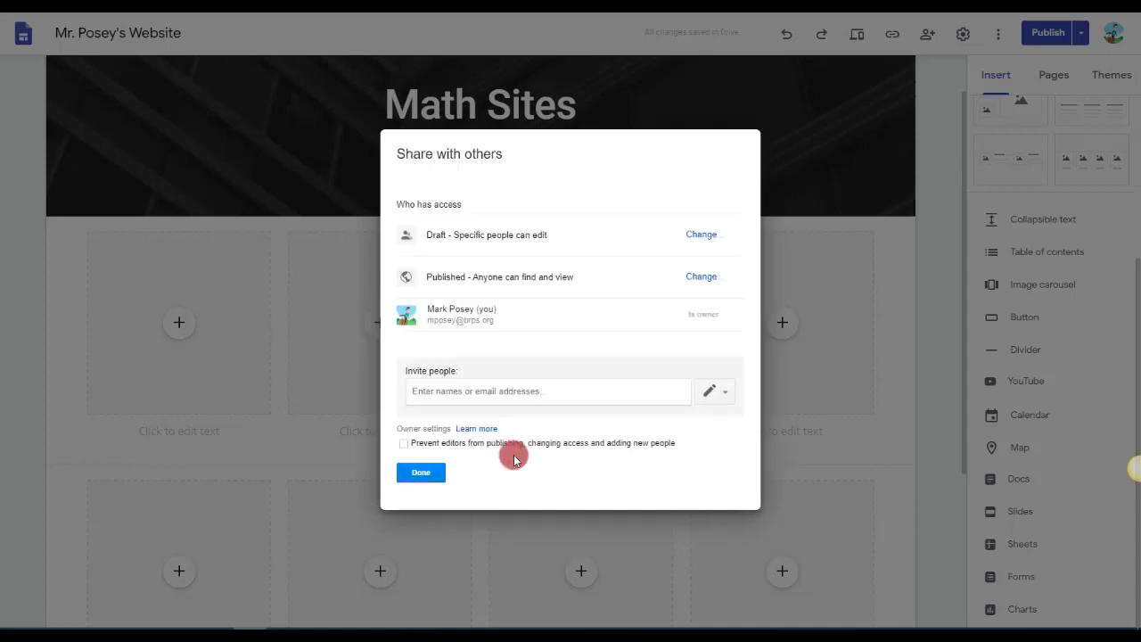
Examine the invitation permission levels and the owner option restricting editors, and leave sharing without inviting anyone or saving changes.
click(496, 390)
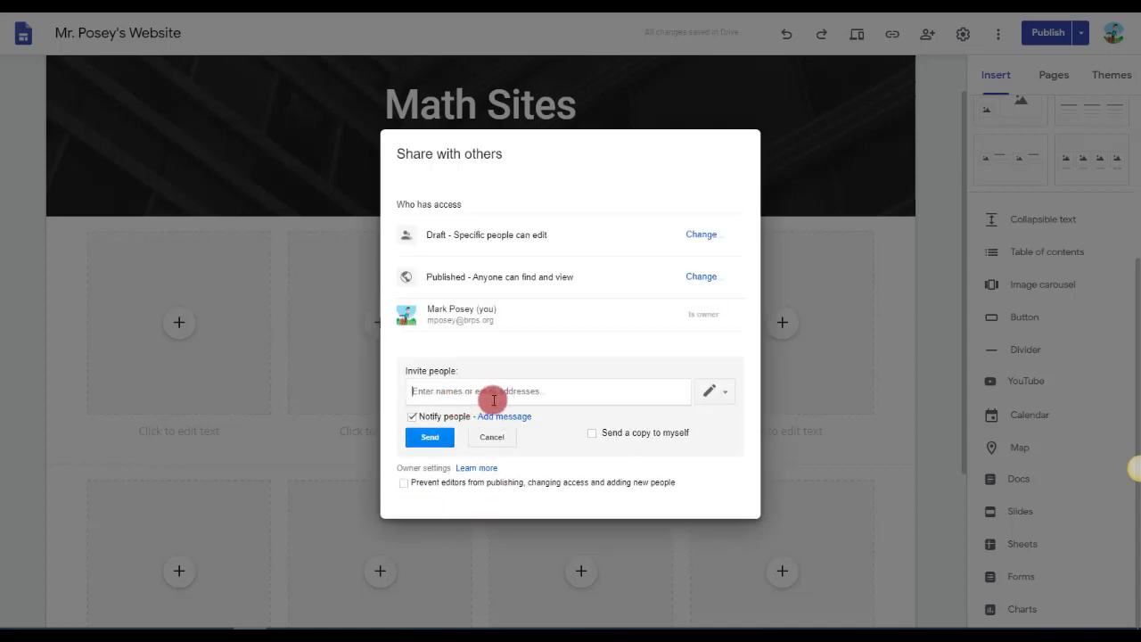
click(711, 394)
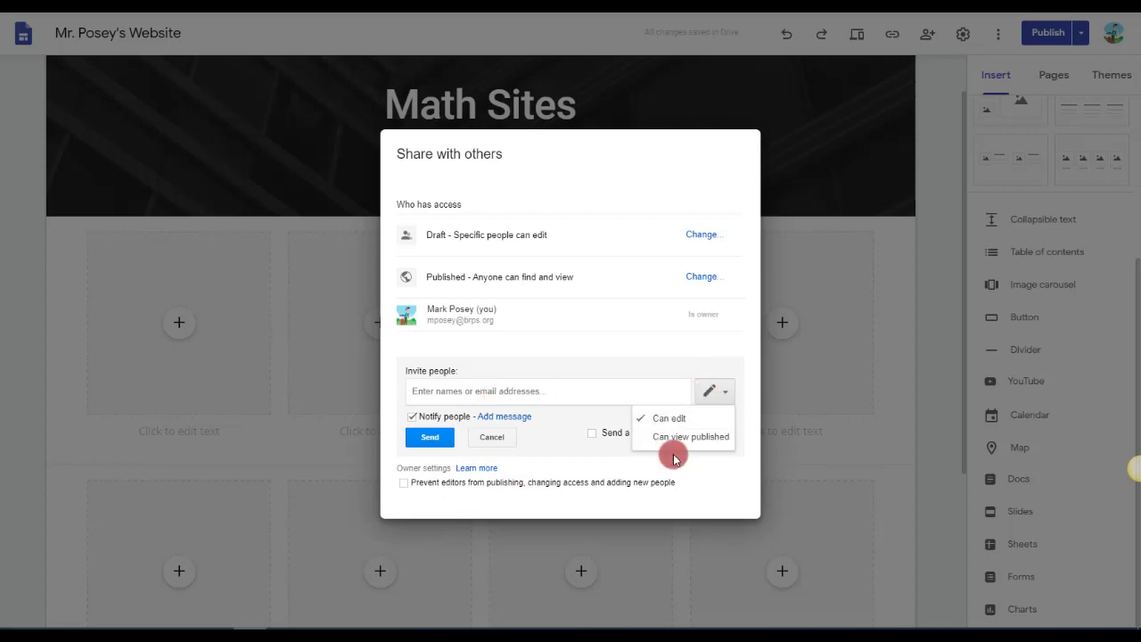
click(699, 482)
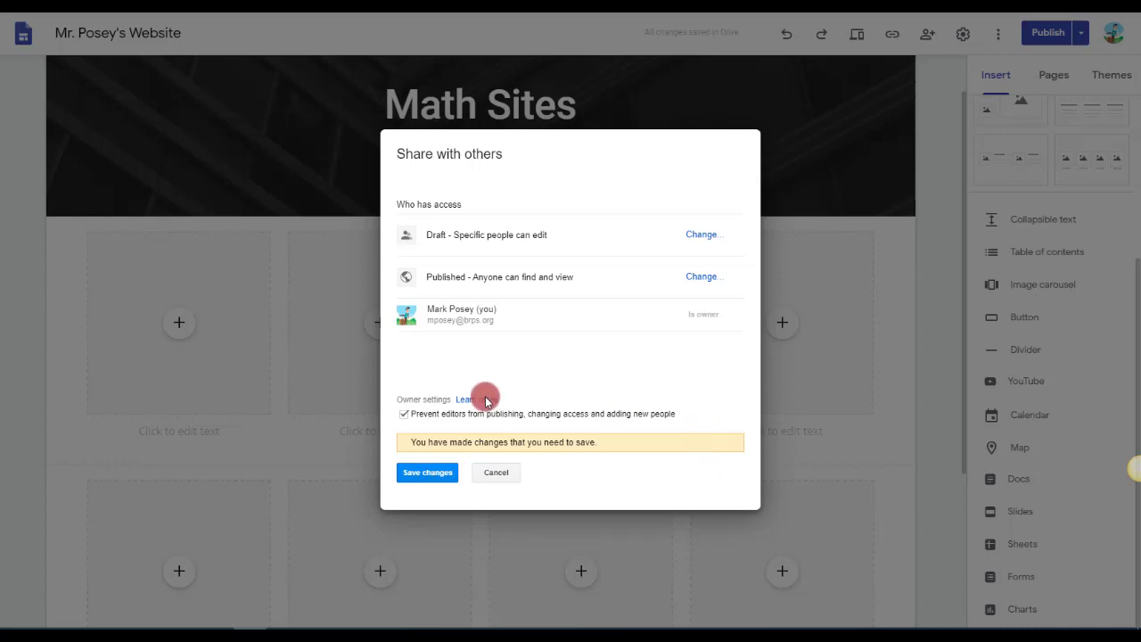
click(505, 473)
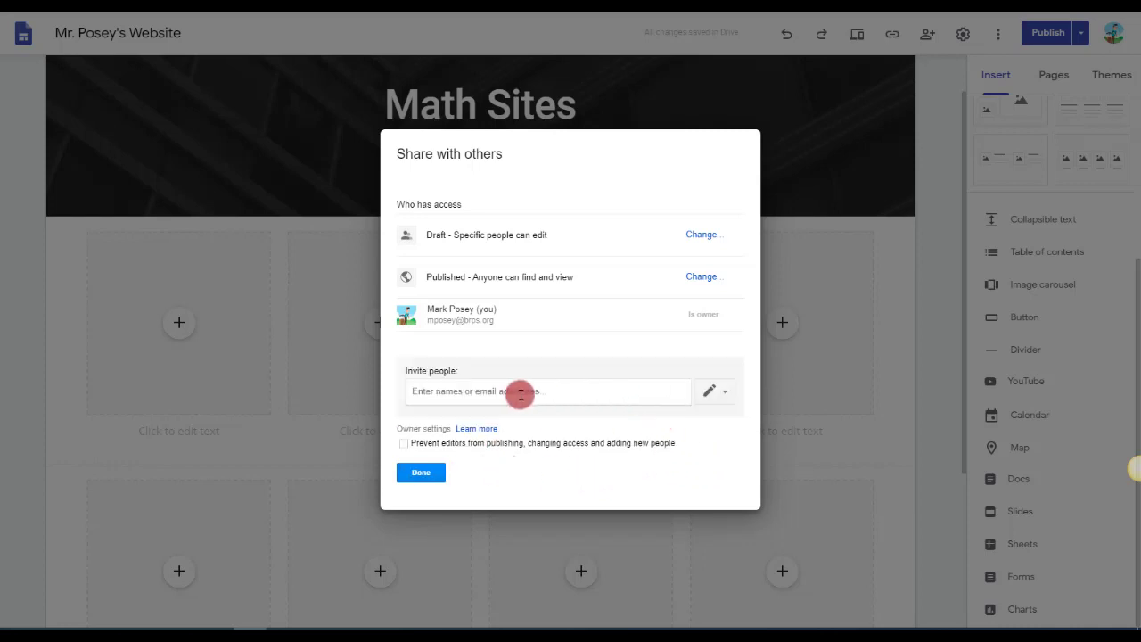
click(517, 393)
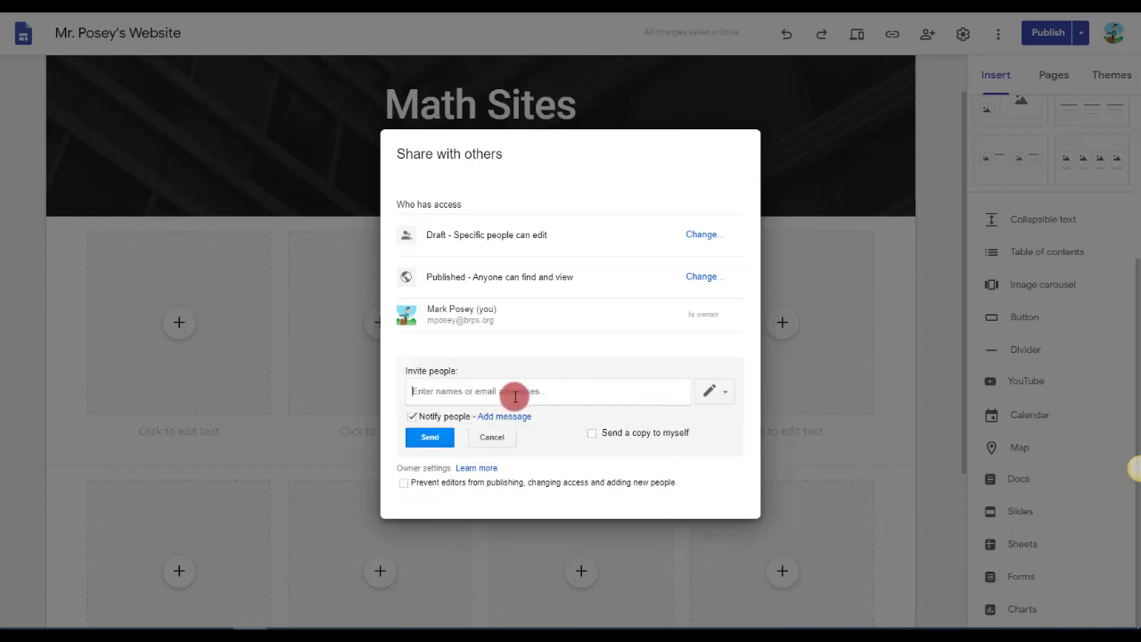
click(493, 437)
click(420, 473)
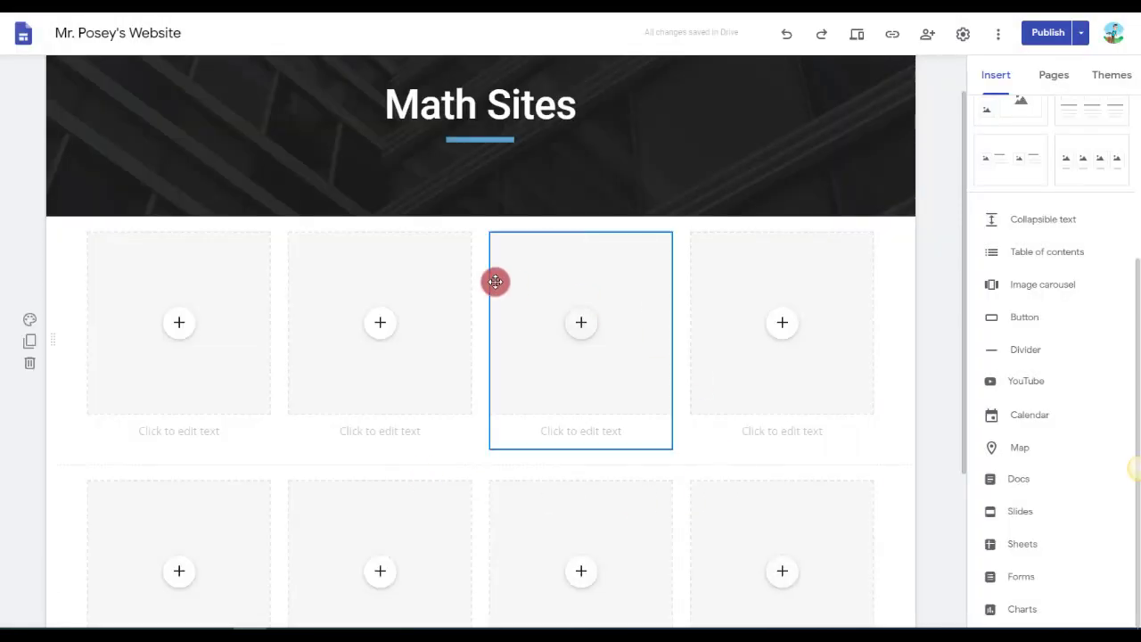
View the published site link for the Math Sites page and close it.
click(893, 38)
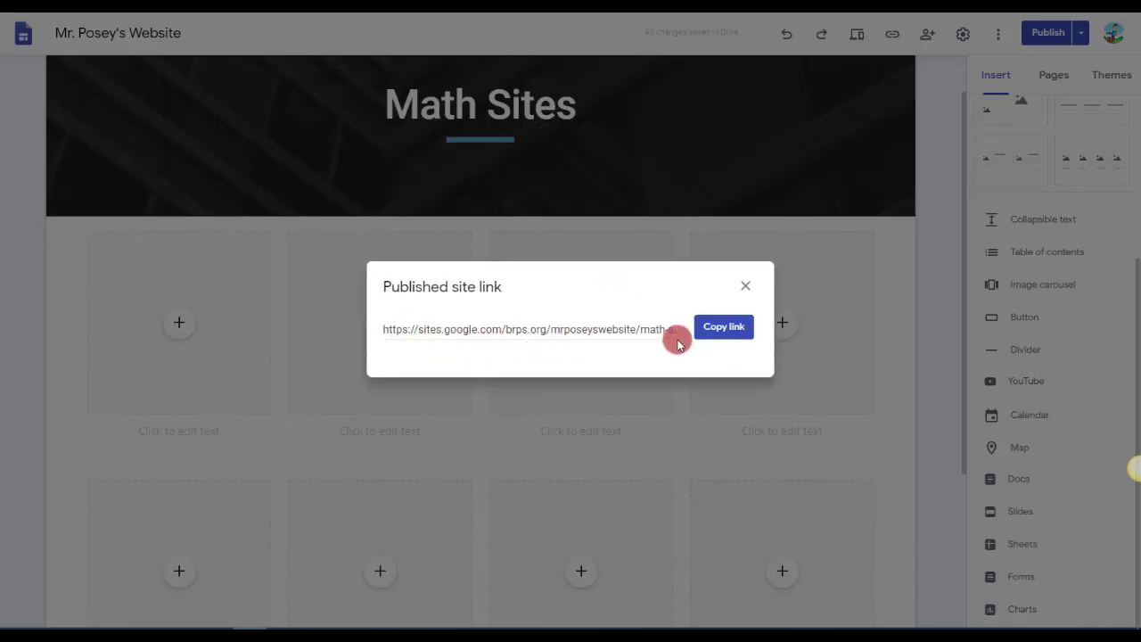
click(633, 334)
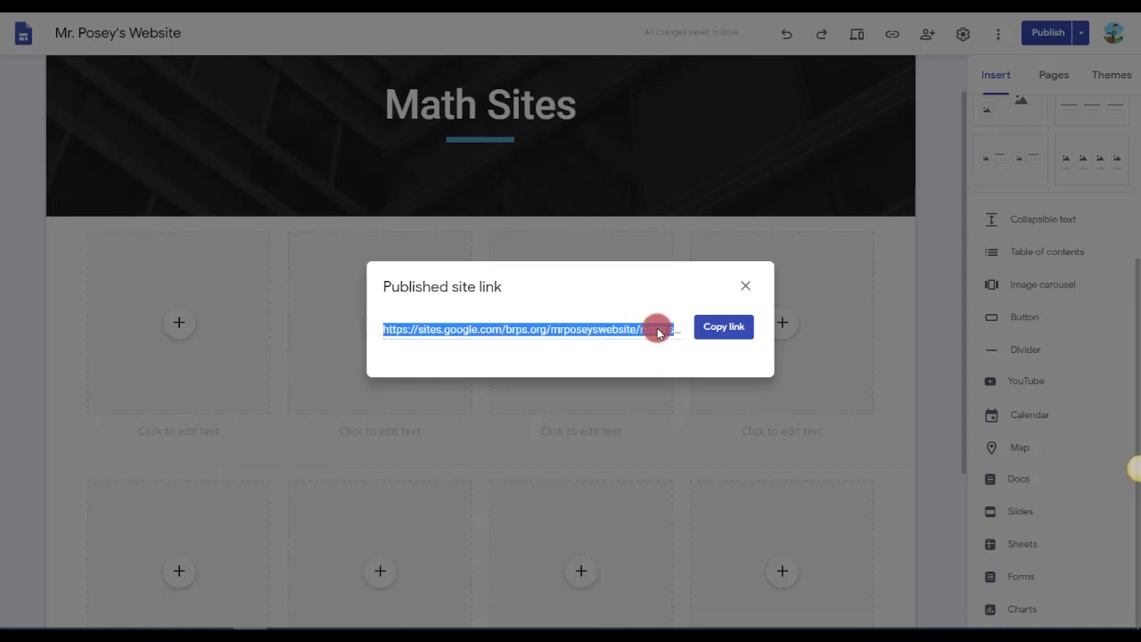
click(746, 285)
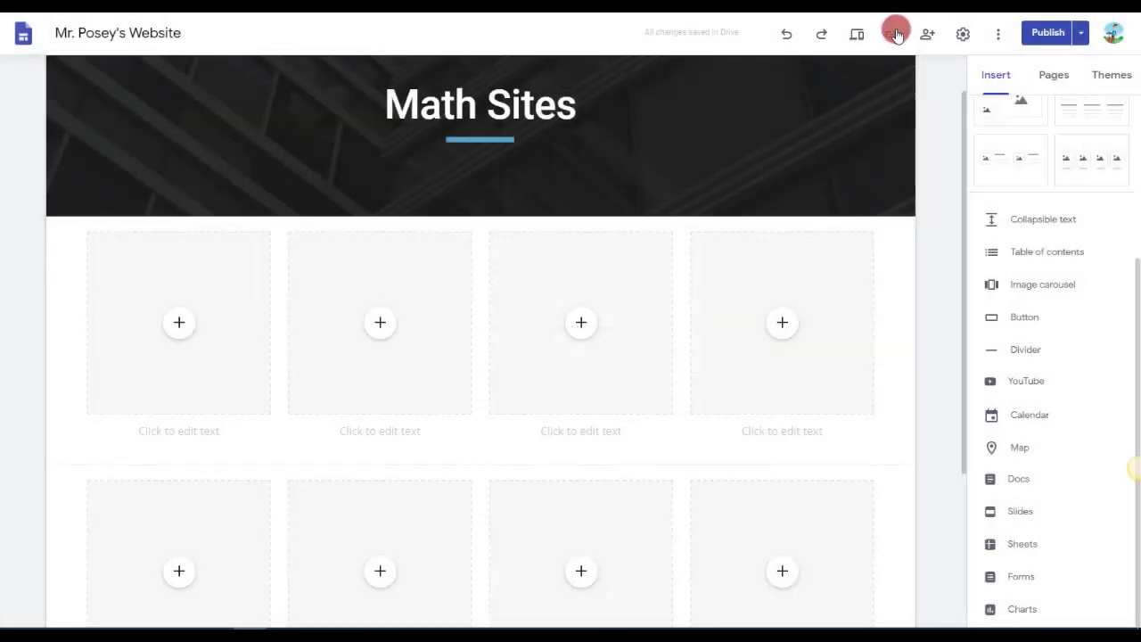
Switch to the Home page and copy its published site link.
click(999, 75)
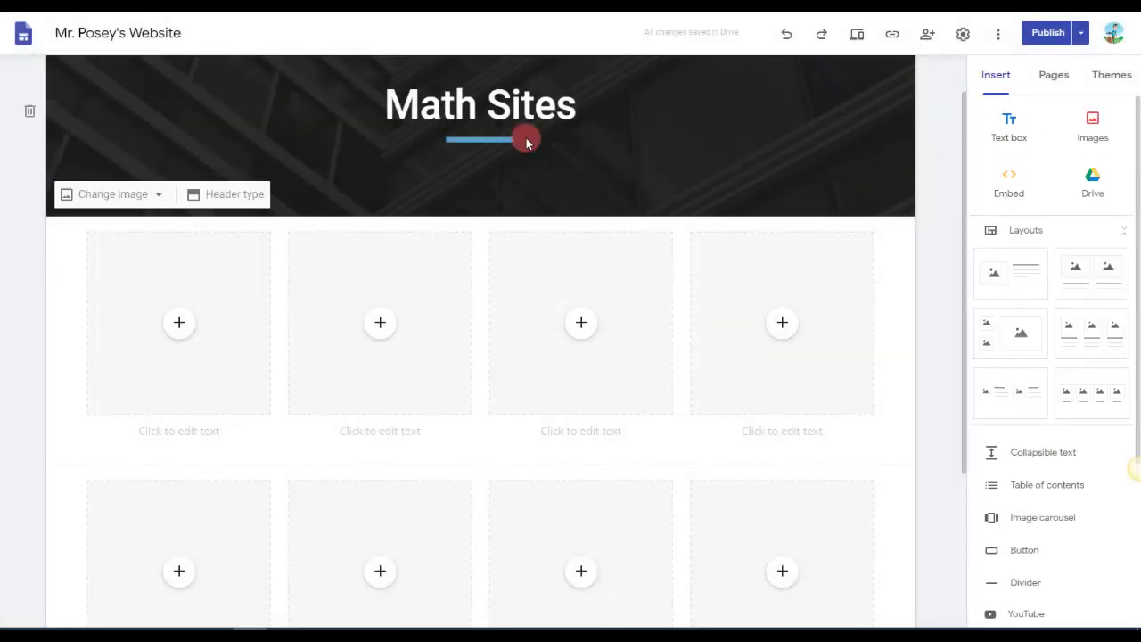
scroll(476, 235, up, 2)
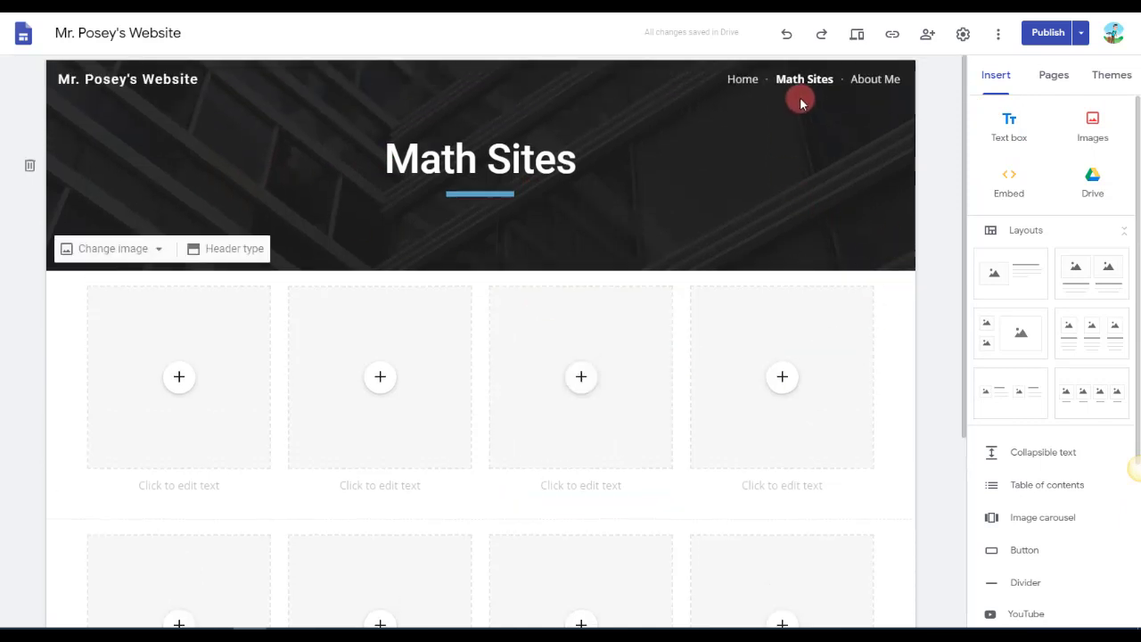
click(746, 81)
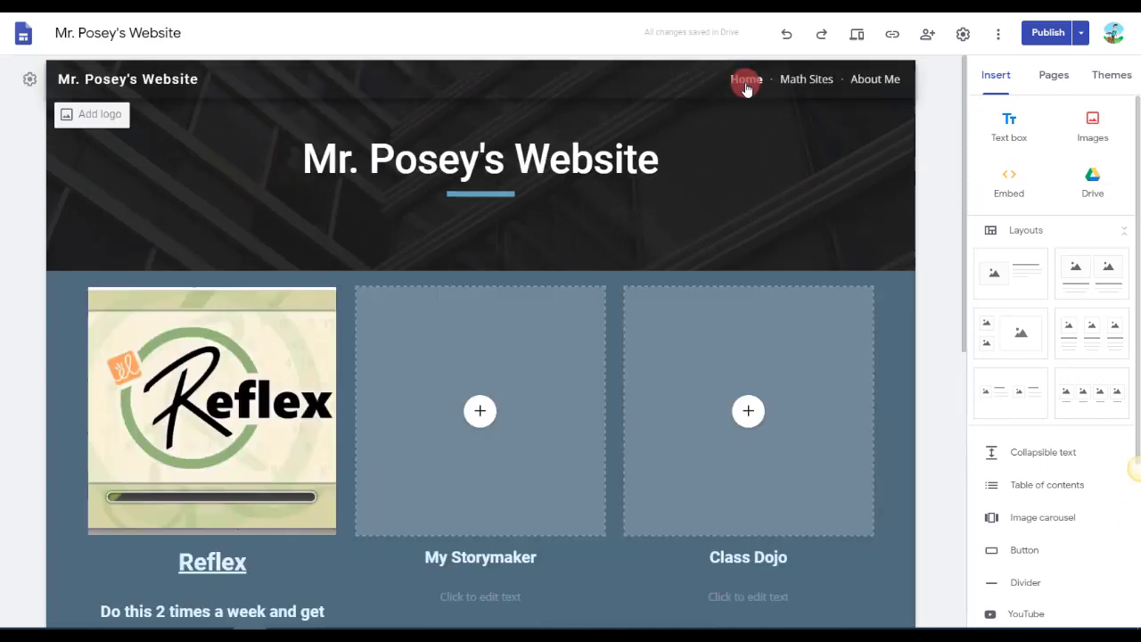
click(893, 32)
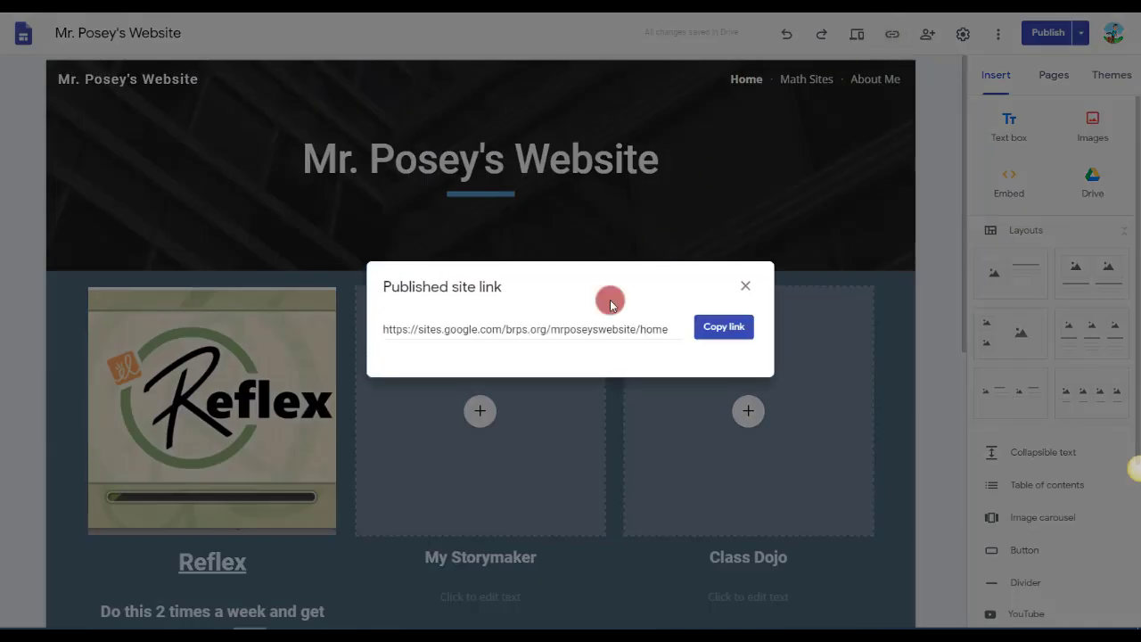
drag(670, 333, 383, 327)
key(ctrl+c)
click(565, 327)
click(738, 330)
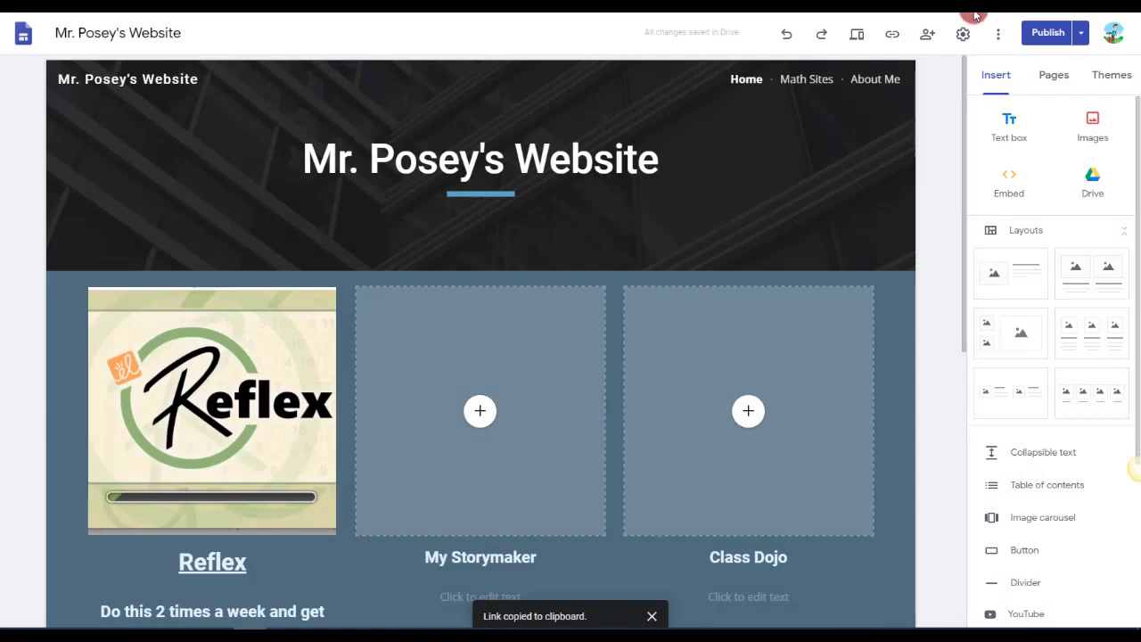
Open the published site from the copied link, check its Home and Math Sites pages, and return to the site editor.
click(600, 243)
key(ctrl+v)
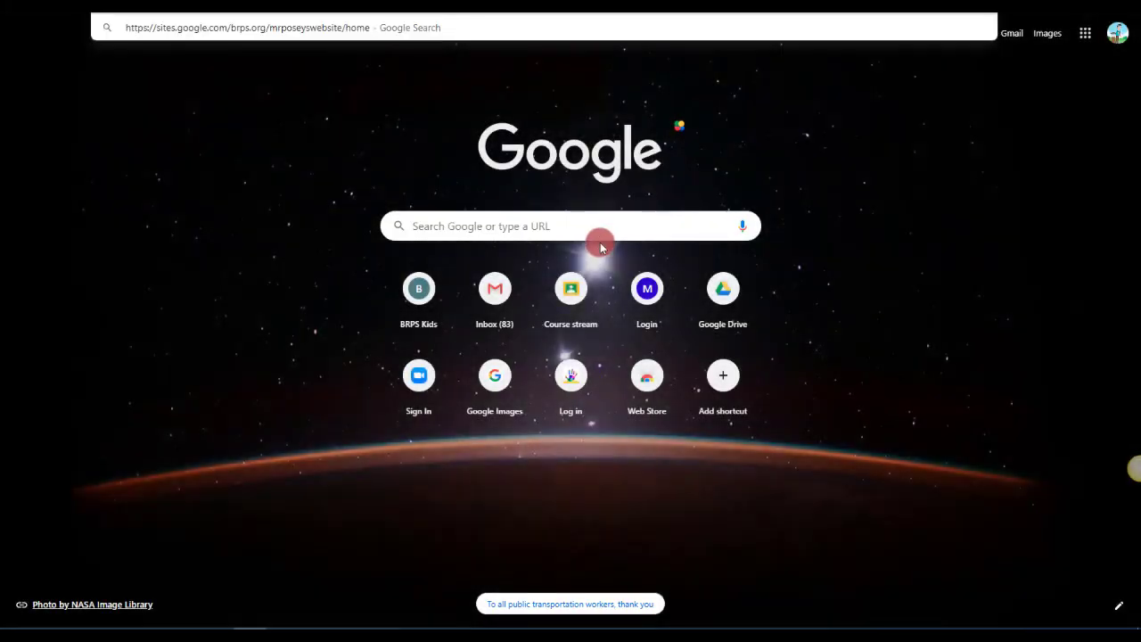
key(Return)
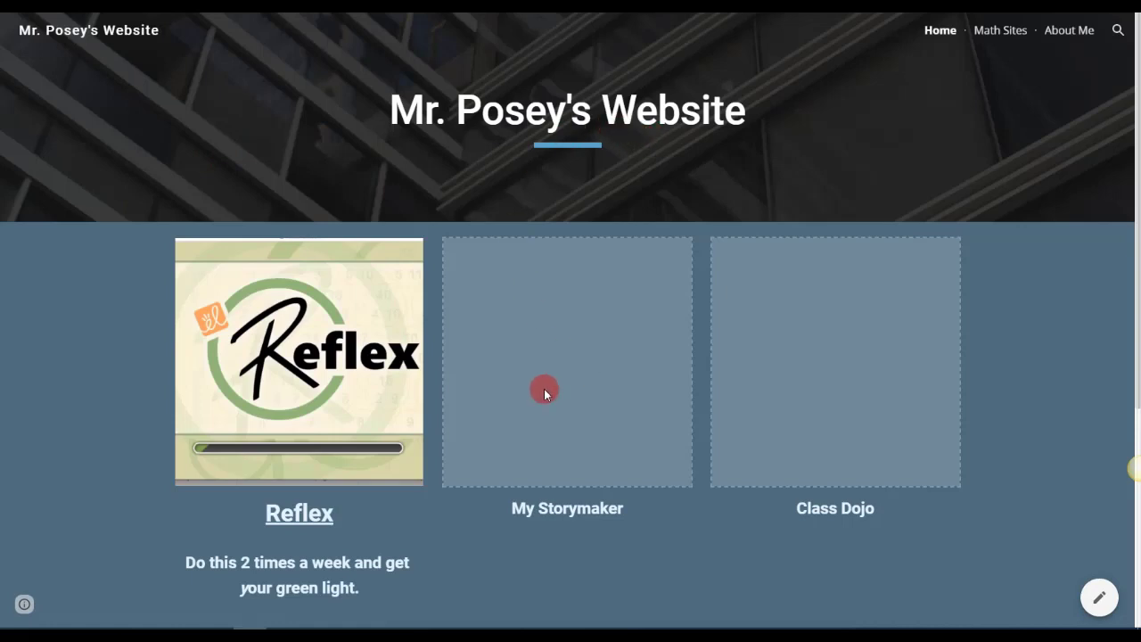
click(1009, 30)
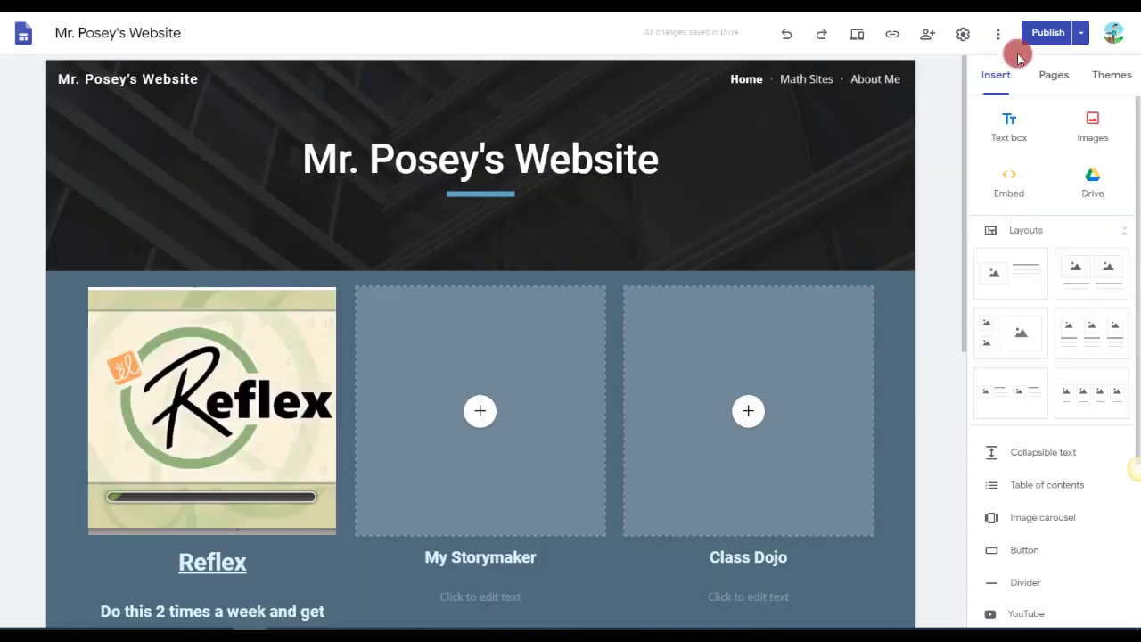
click(1048, 44)
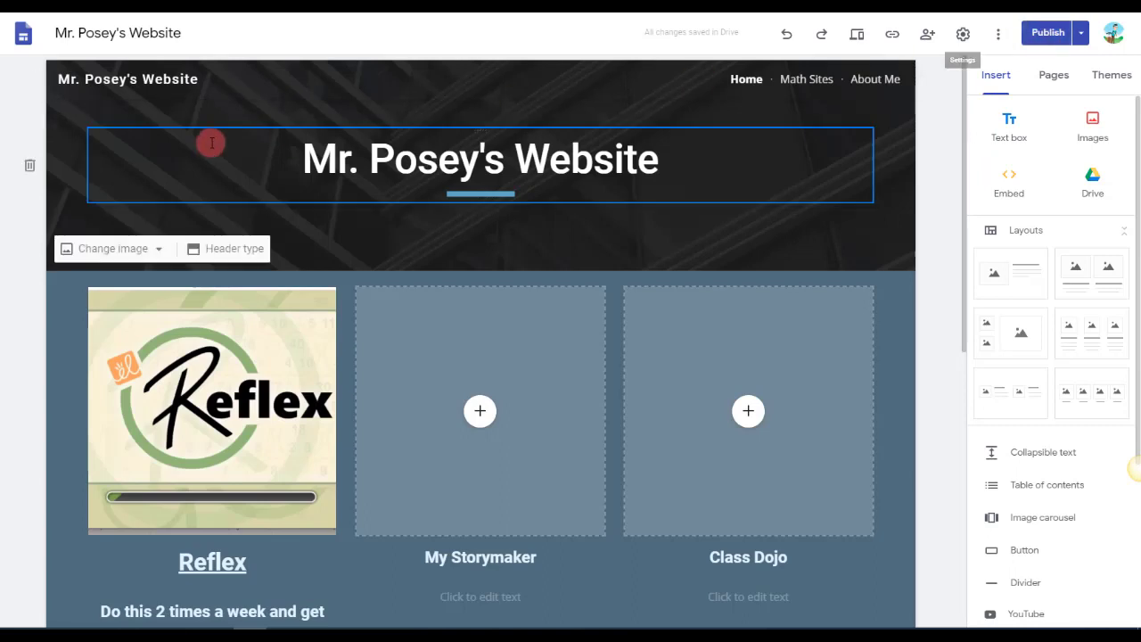
Change the last word of the site's document name to "Websites" and open the published site link for comparison.
click(189, 34)
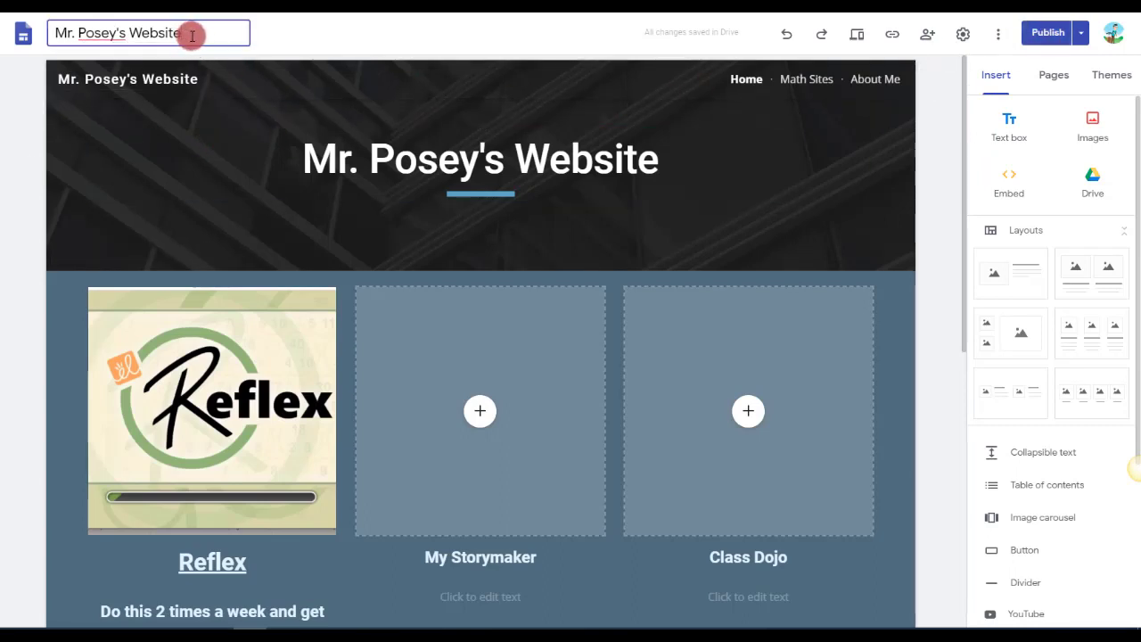
text(s)
click(892, 34)
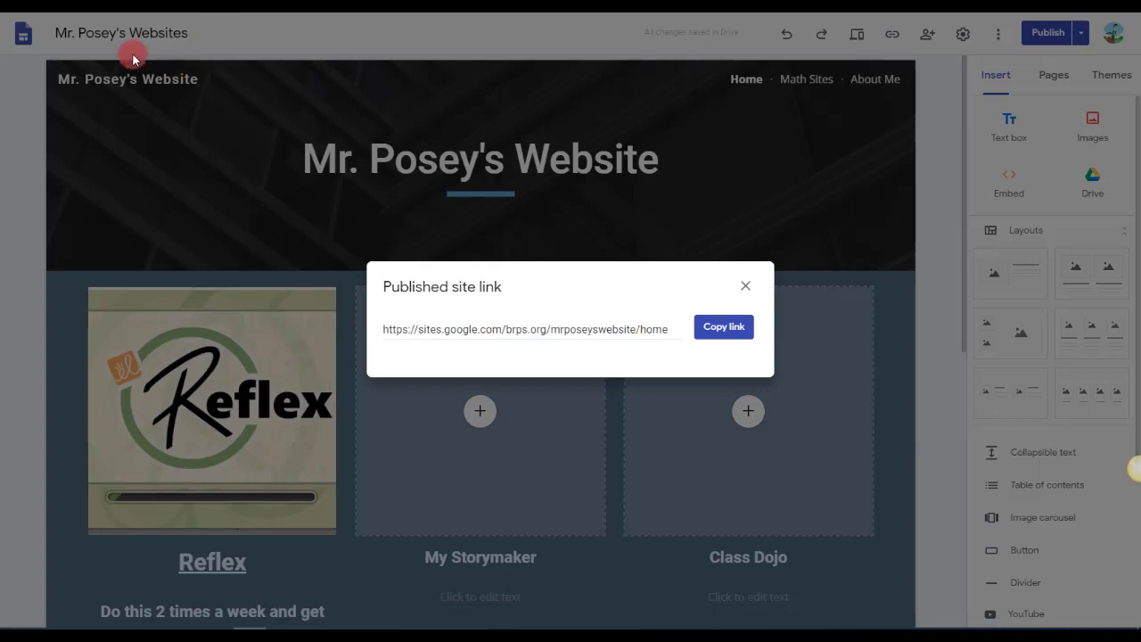
Close the published site link and compare the site's document name with the title on the Home page.
click(745, 286)
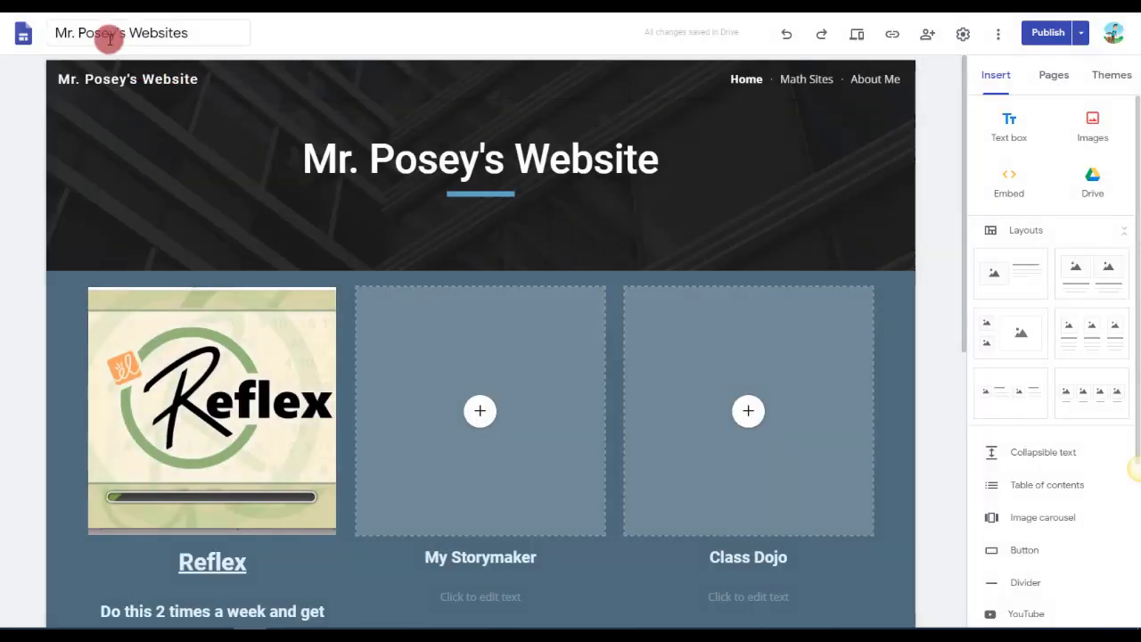
click(107, 33)
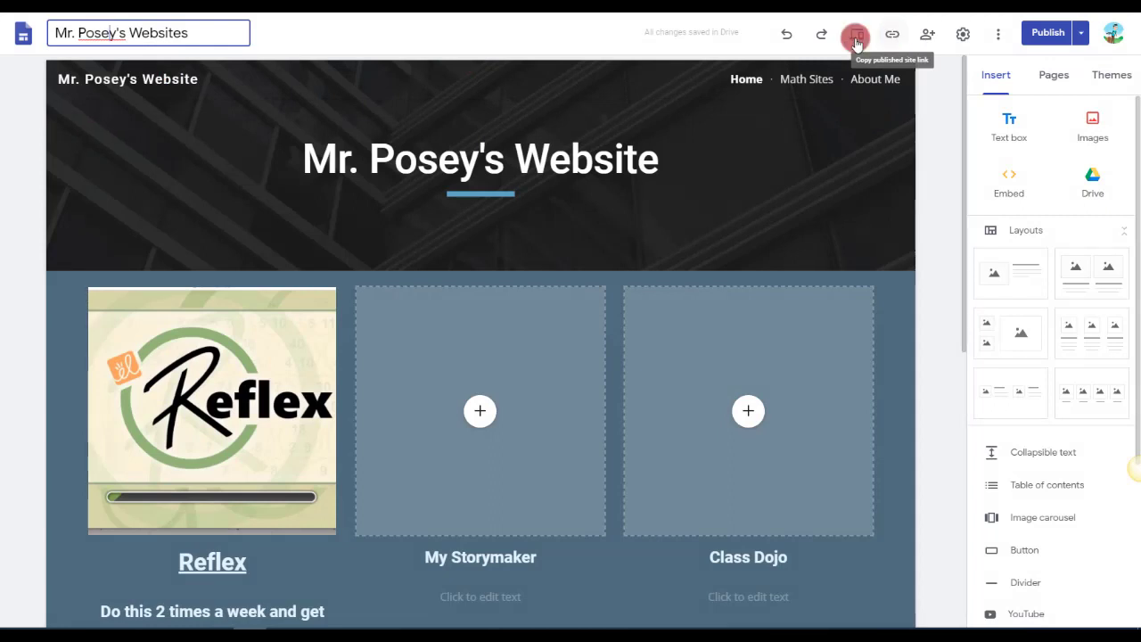
click(390, 166)
drag(312, 164, 694, 183)
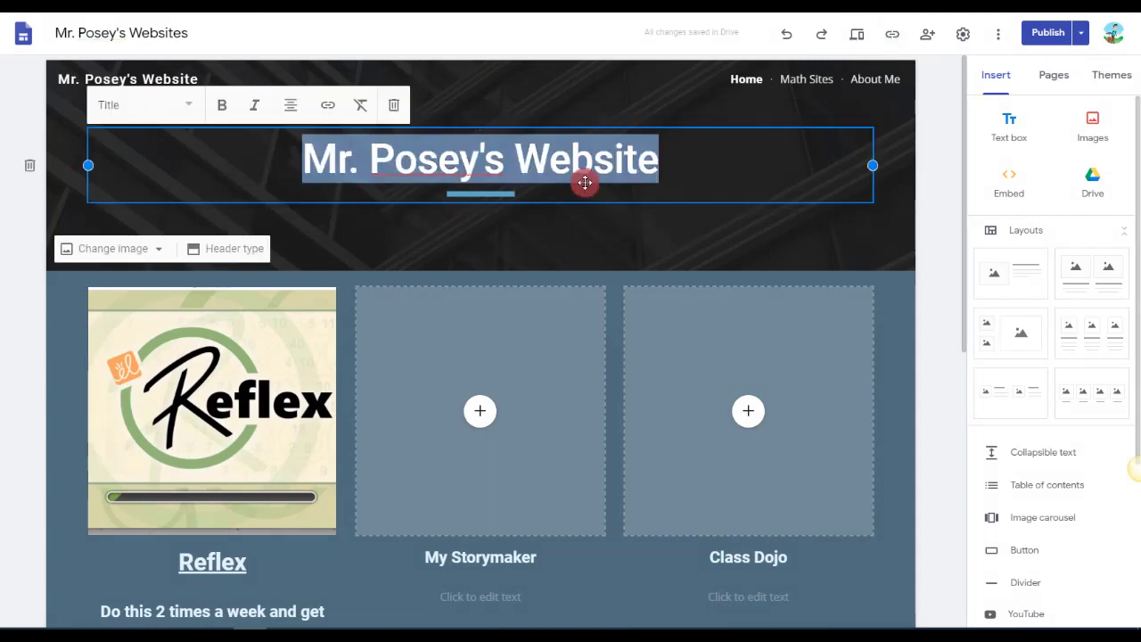
click(96, 31)
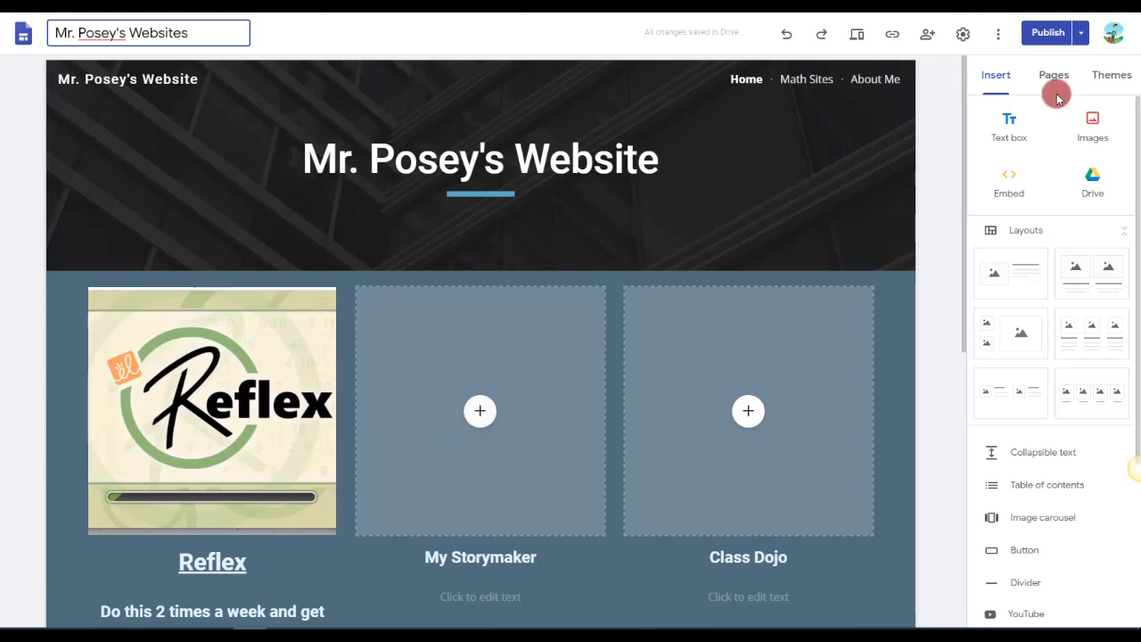
Review the site for unpublished changes and return to the editor.
click(1048, 33)
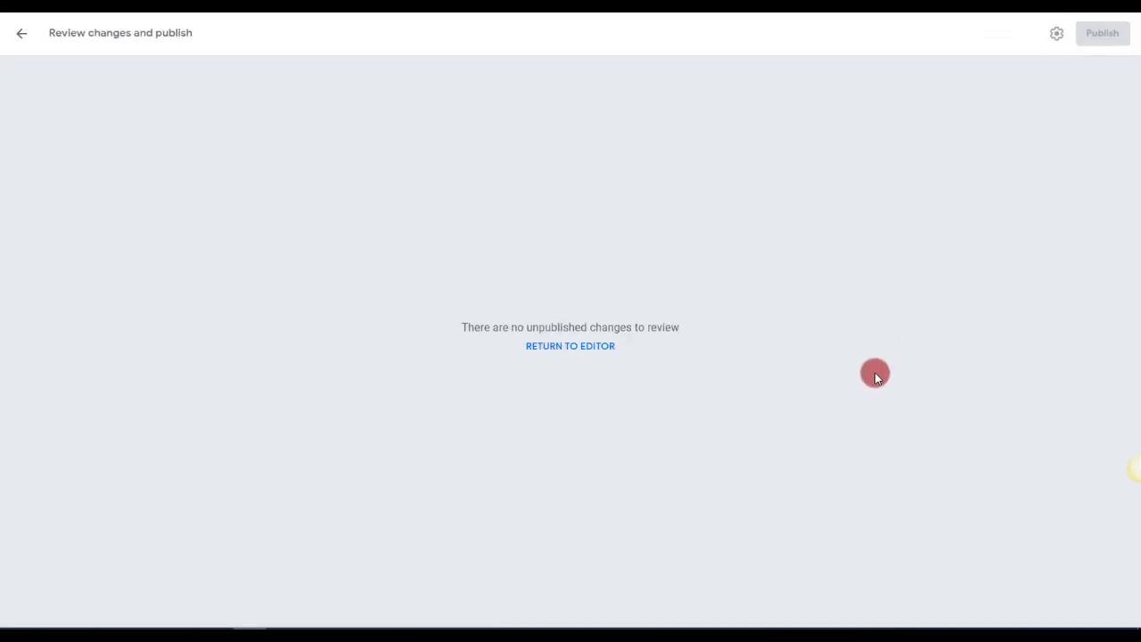
click(540, 347)
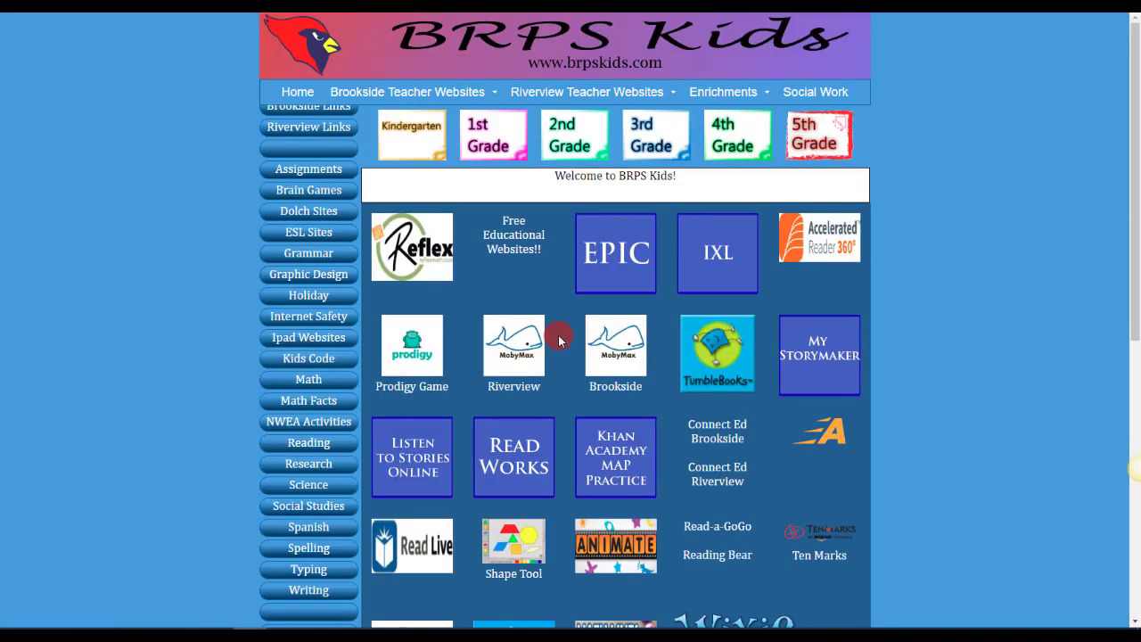
Switch to the BRPS Kids site, open the music teacher's website under Enrichments, and view its KG-1st Grade page.
mouse_move(408, 89)
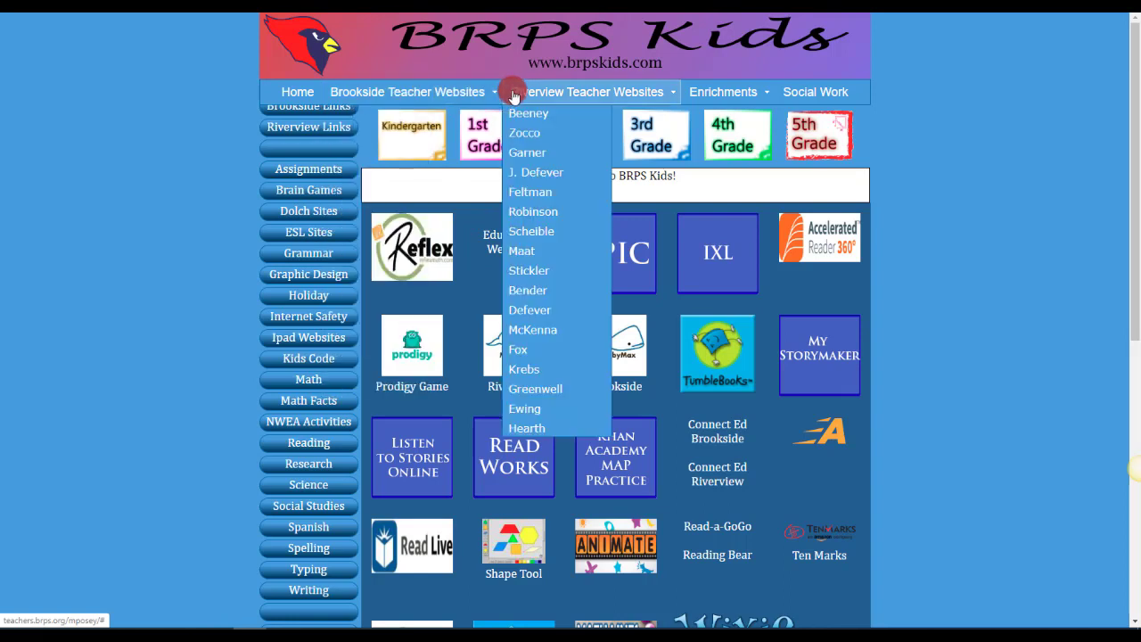
mouse_move(717, 97)
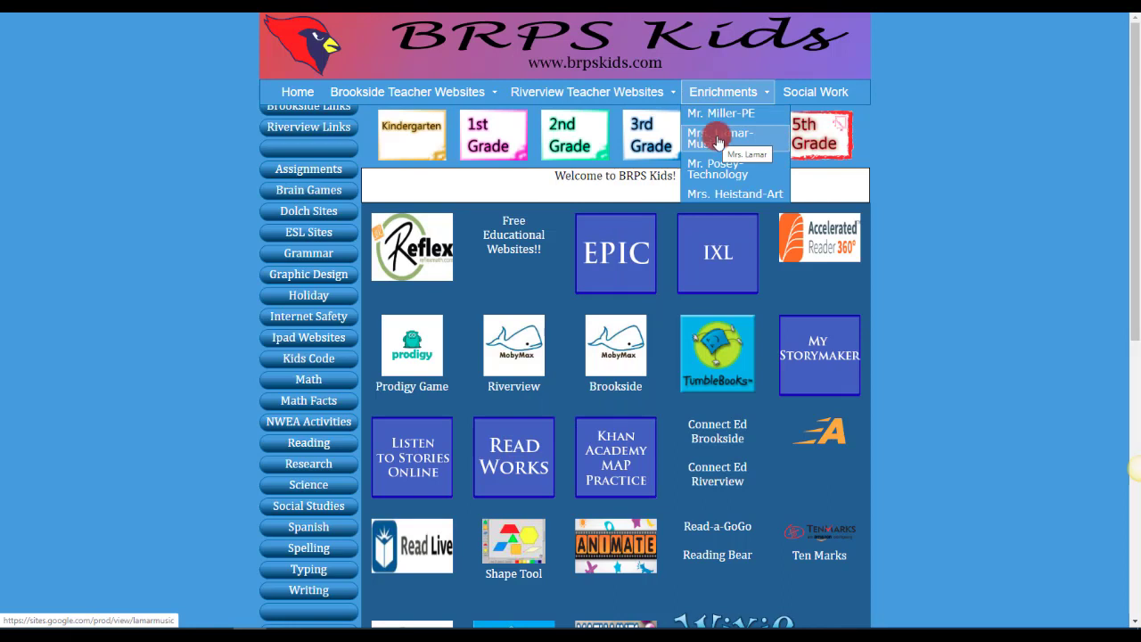
click(719, 141)
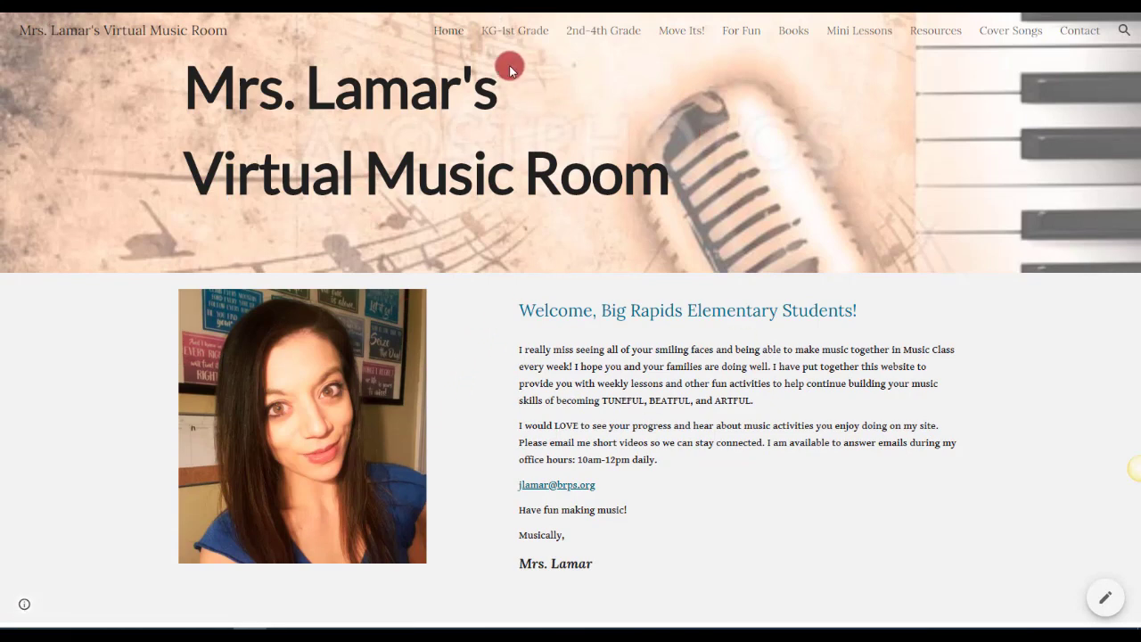
click(510, 32)
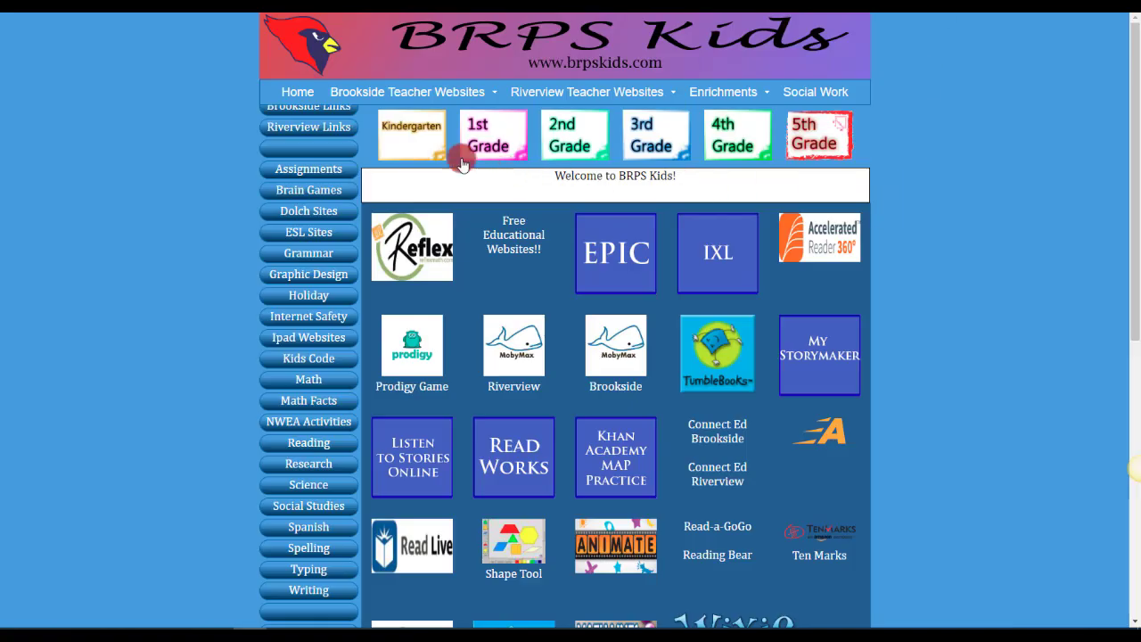
Return to BRPS Kids, browse the Brookside and Riverview teacher websites, and examine the links on a Riverview teacher's class page.
mouse_move(427, 105)
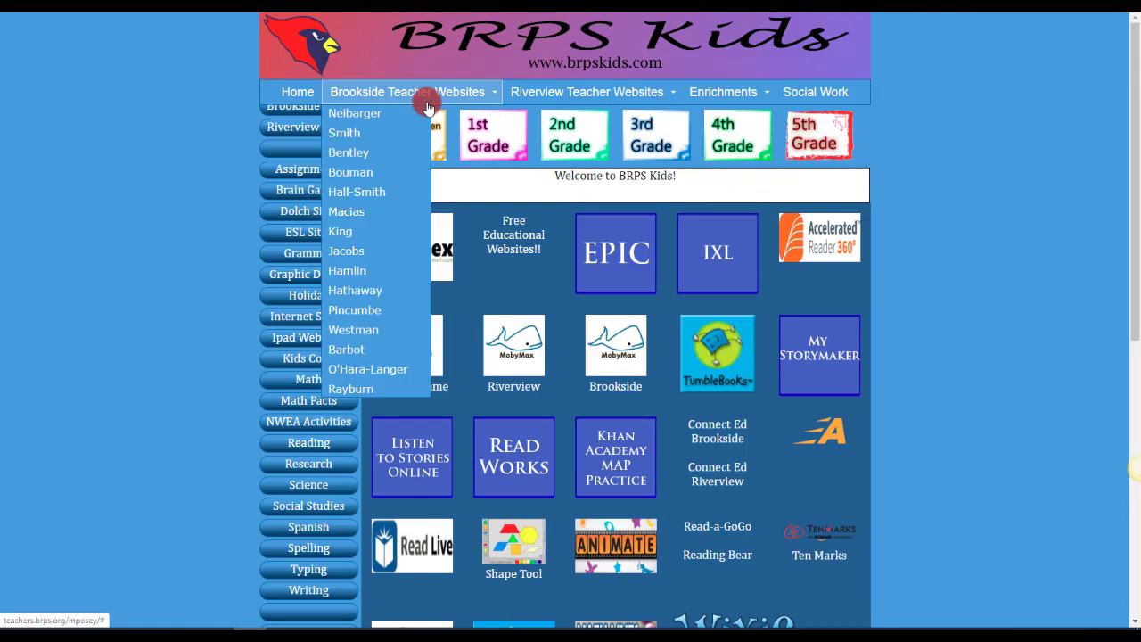
click(372, 136)
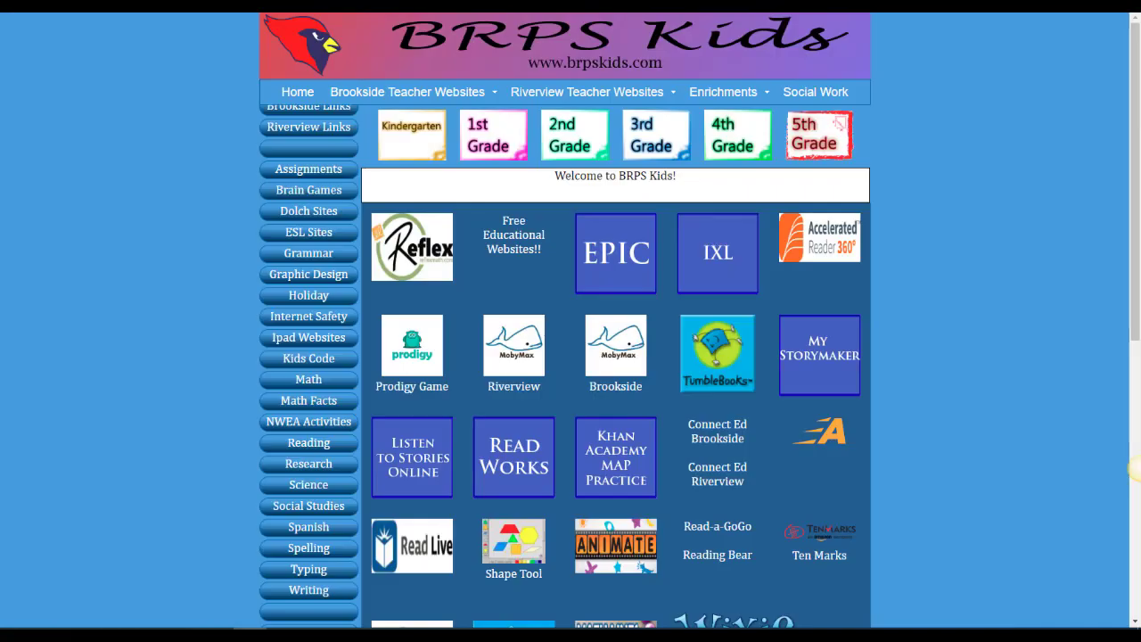
mouse_move(547, 96)
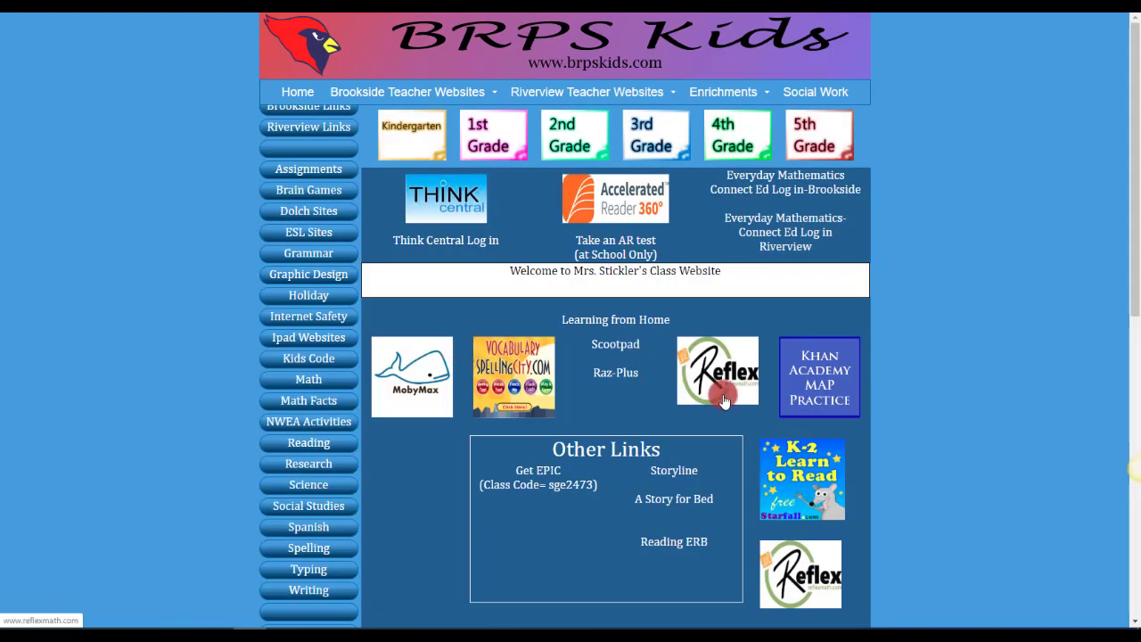
scroll(697, 403, down, 2)
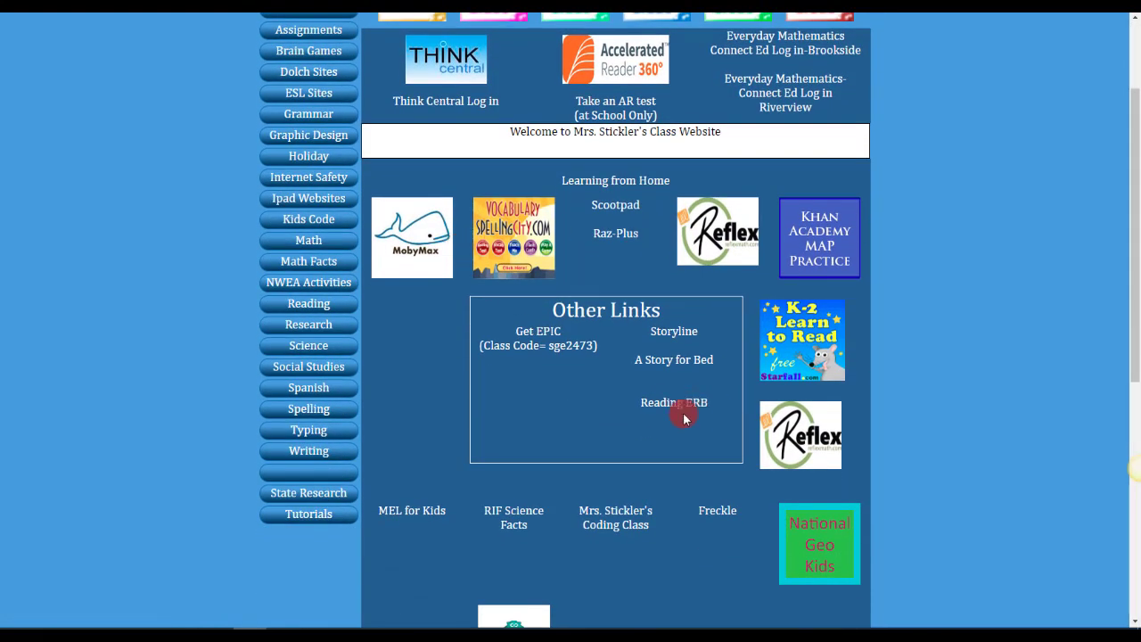
scroll(673, 416, down, 2)
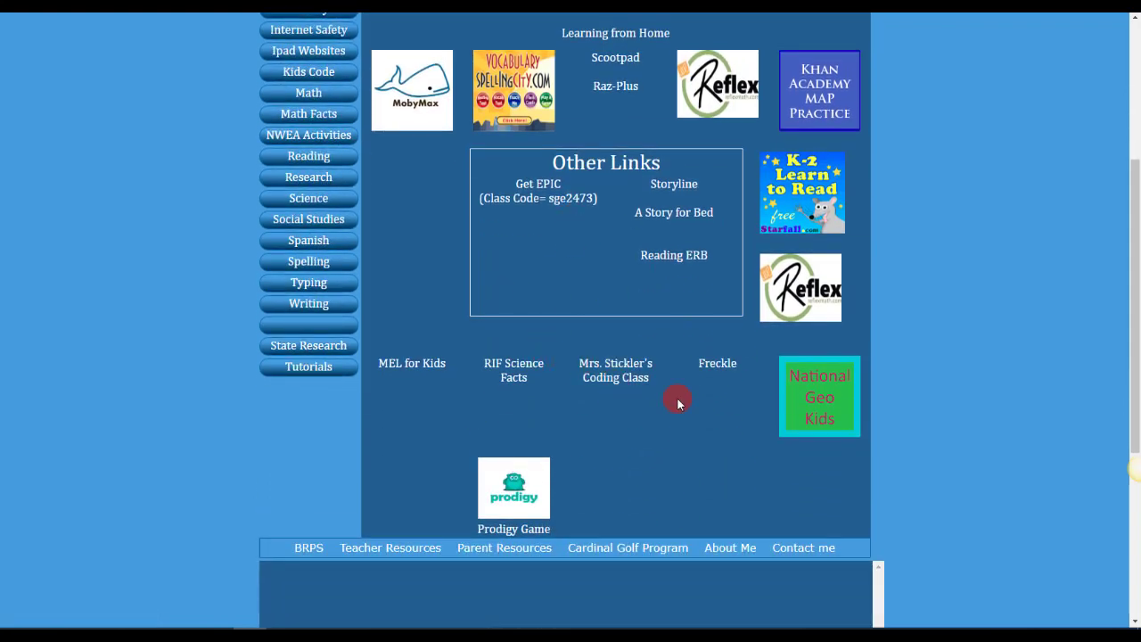
scroll(657, 440, up, 4)
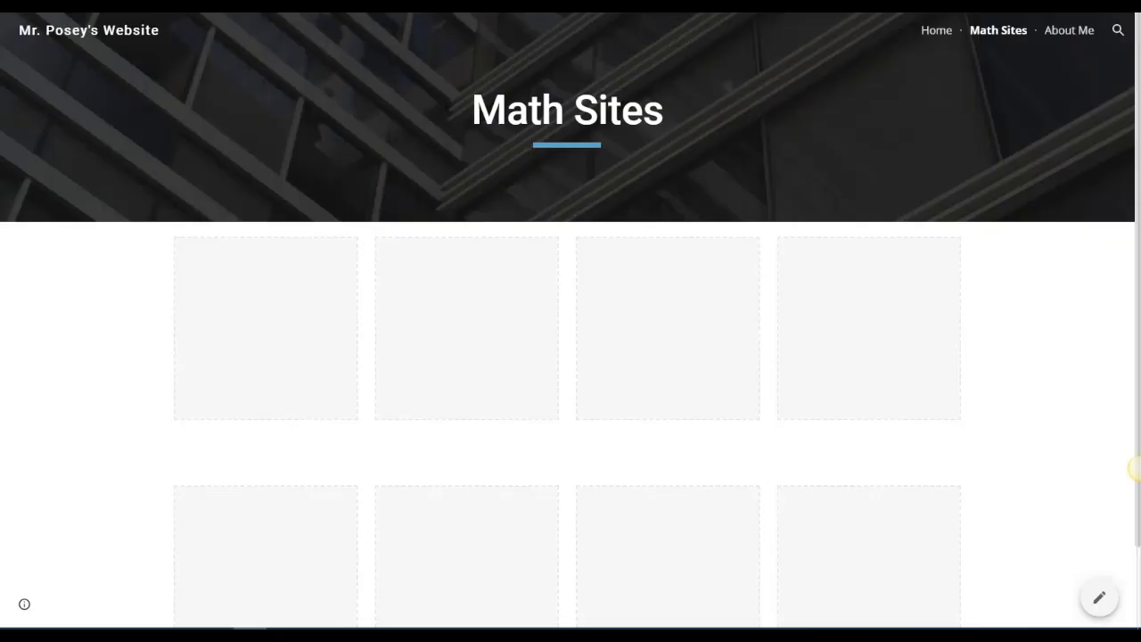
Return to the published classroom site and go from Math Sites to its Home page.
click(939, 39)
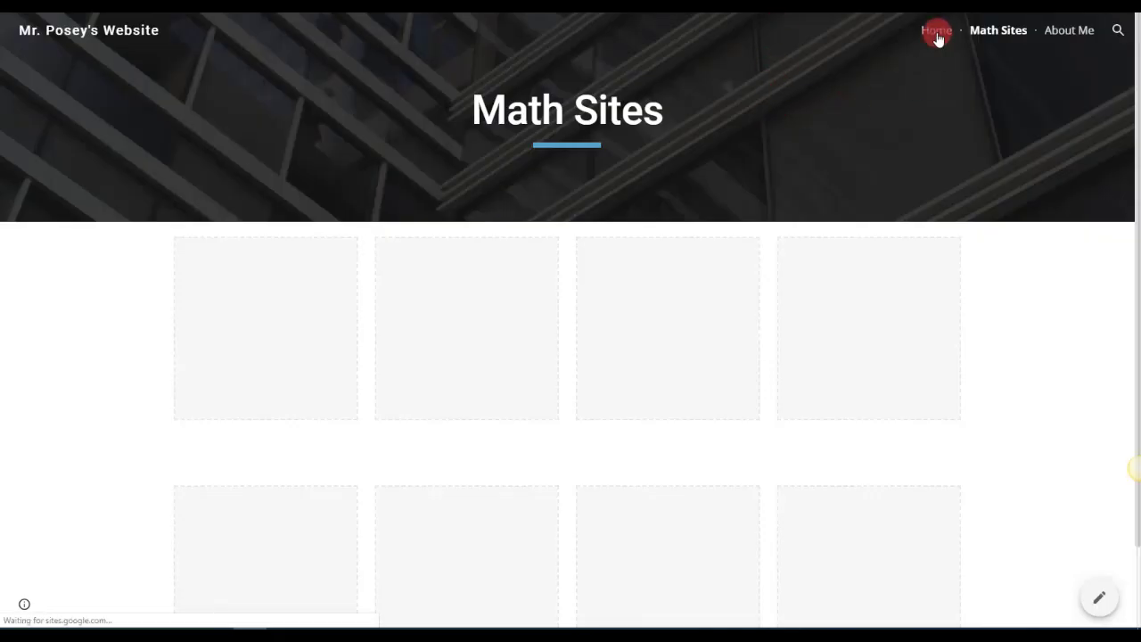